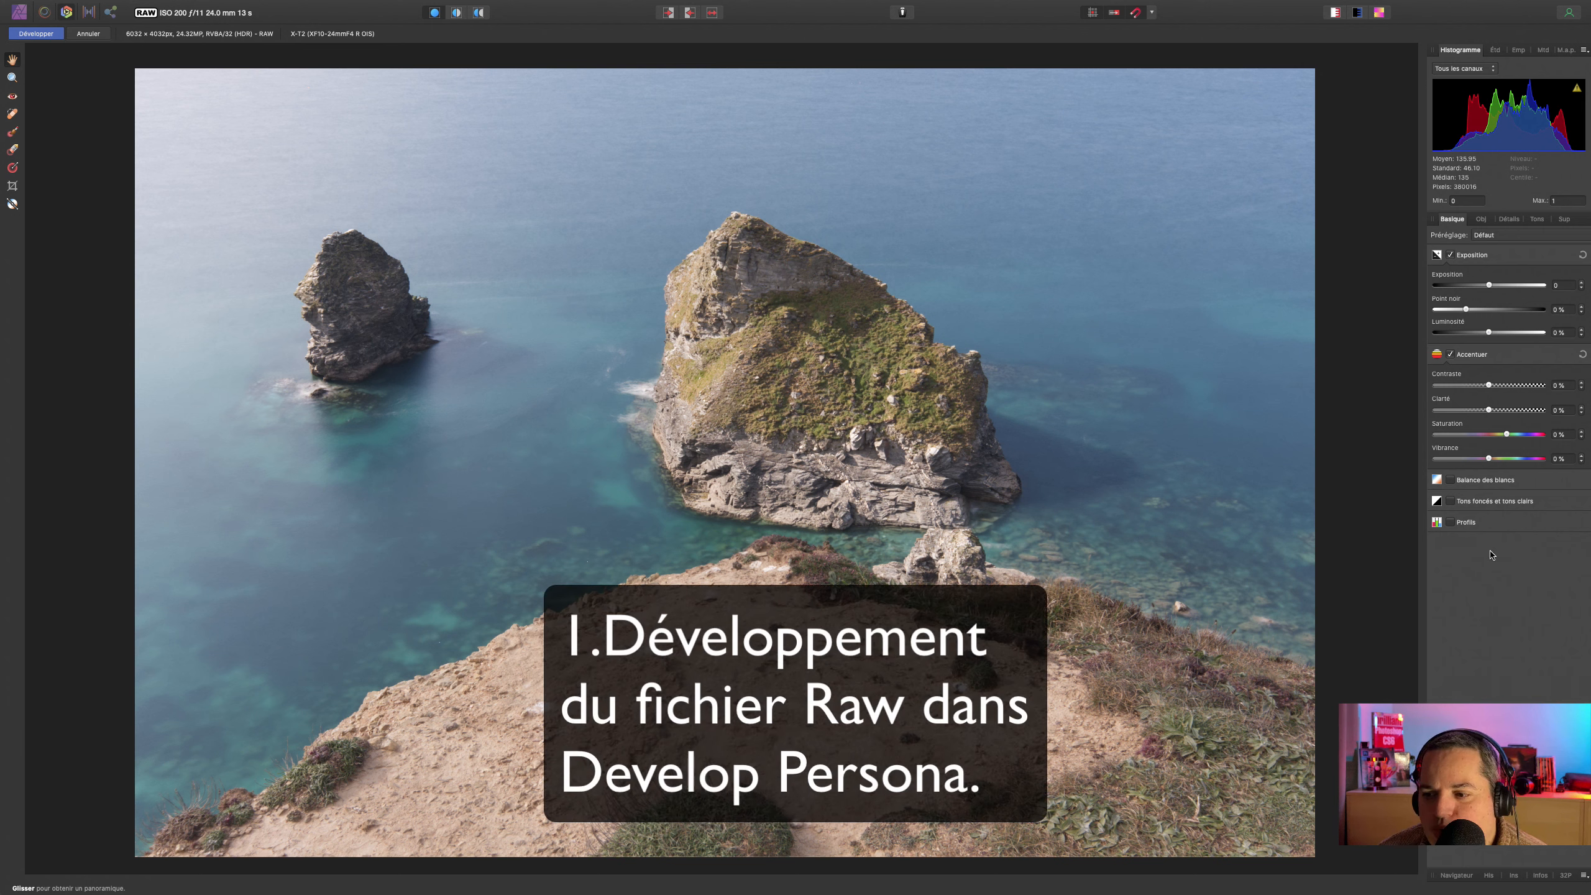
# - Enable the output profile and set it to ROMM RGB: ISO 22028-2:2013
pyautogui.click(1449, 522)
pyautogui.click(1474, 555)
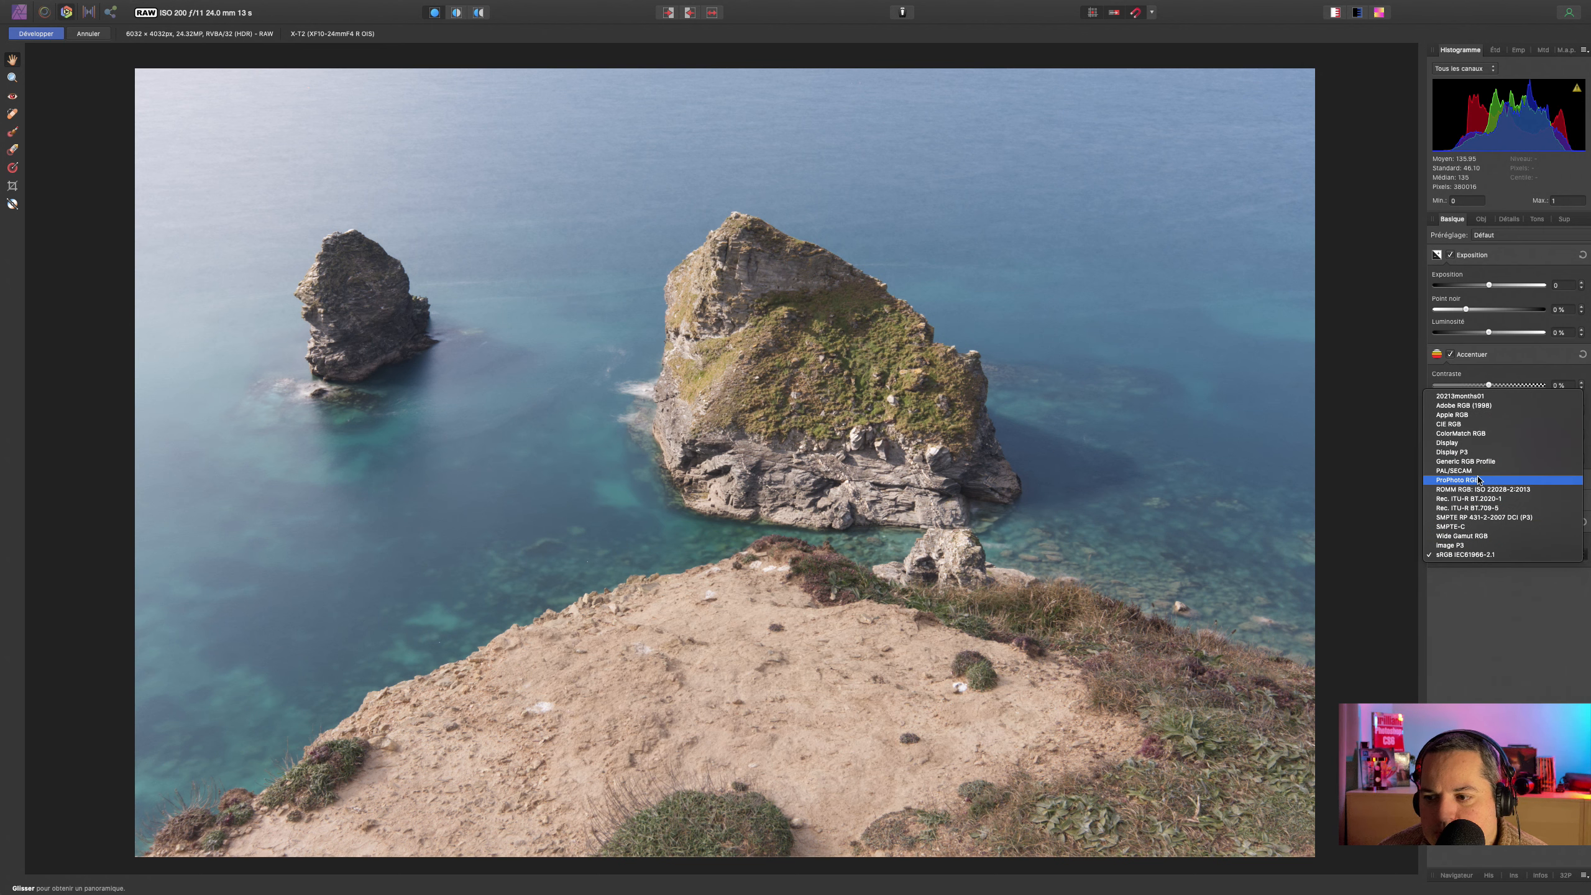
pyautogui.click(1500, 490)
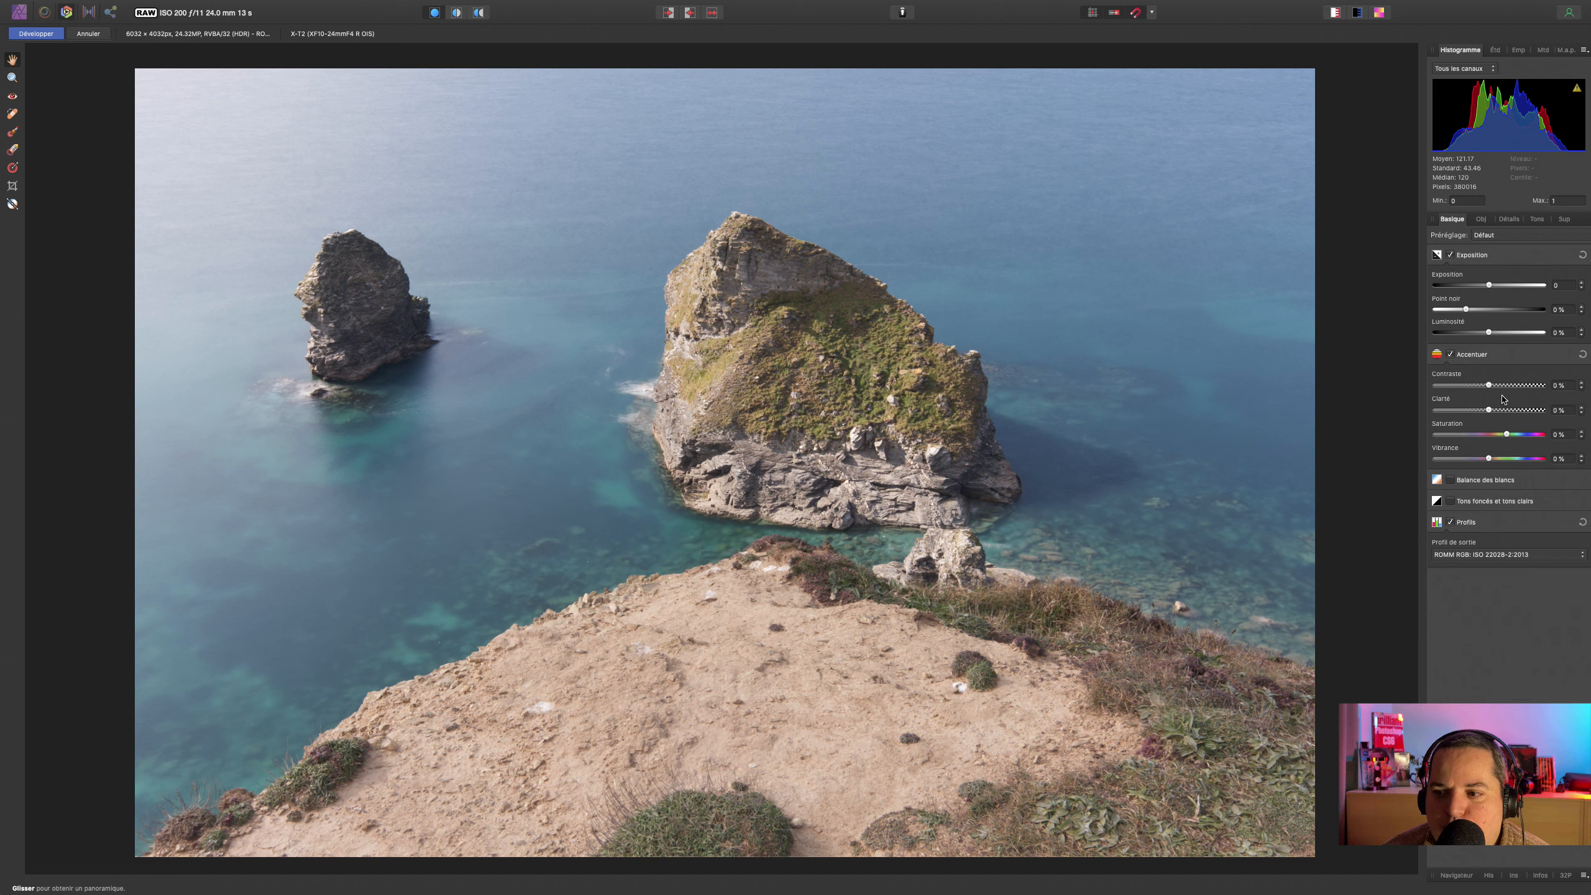
# - Enable white balance and the shadows and highlights adjustment, setting shadows to 41% and highlights to -49%
pyautogui.click(1450, 501)
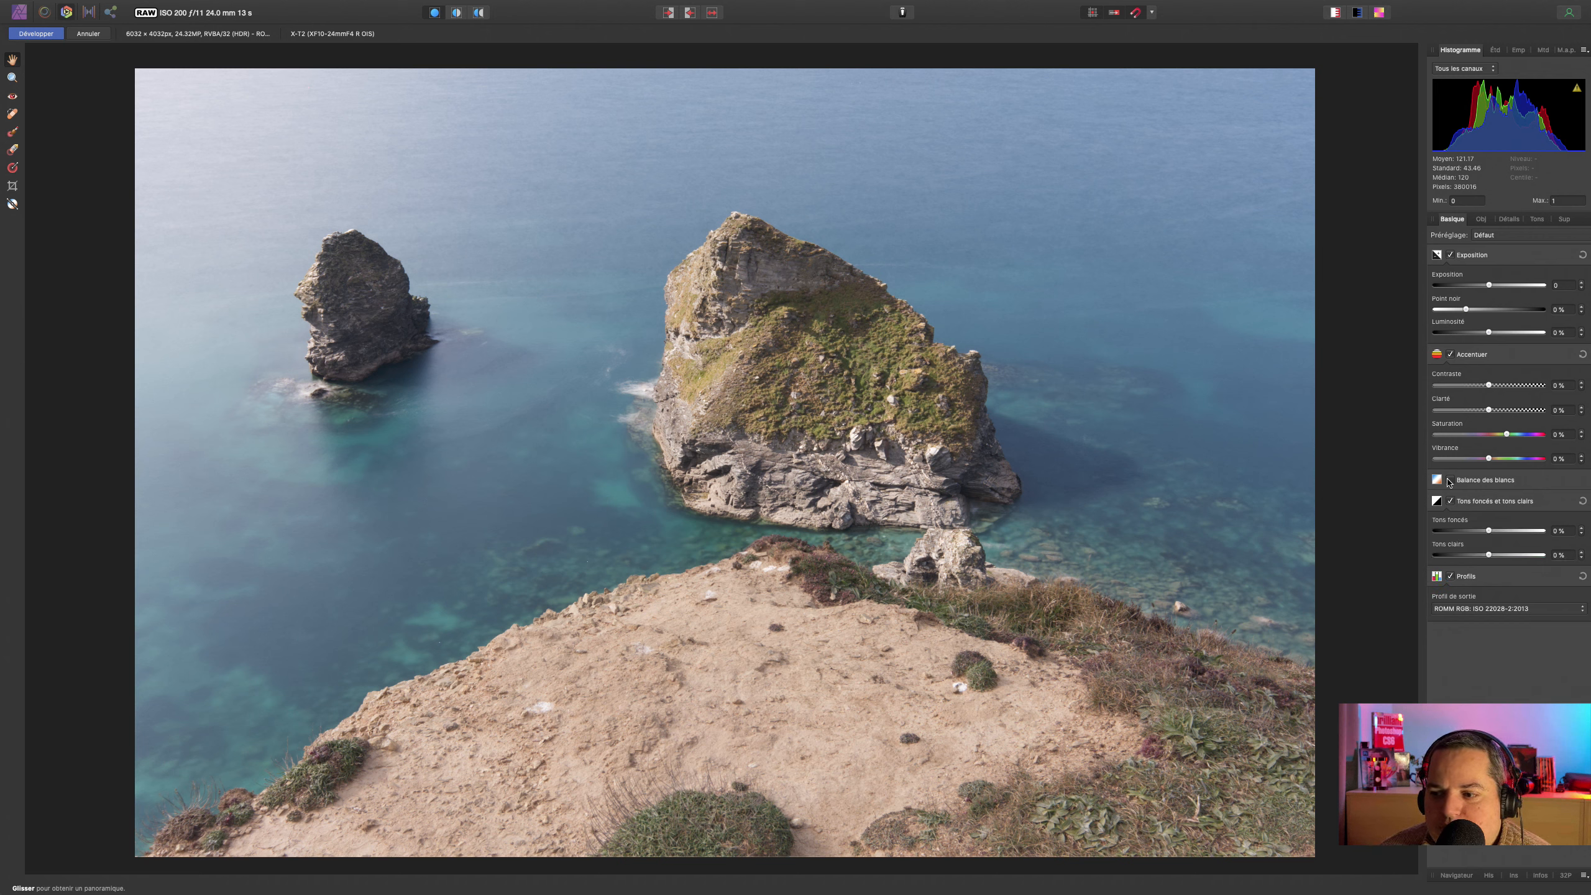
pyautogui.click(1450, 480)
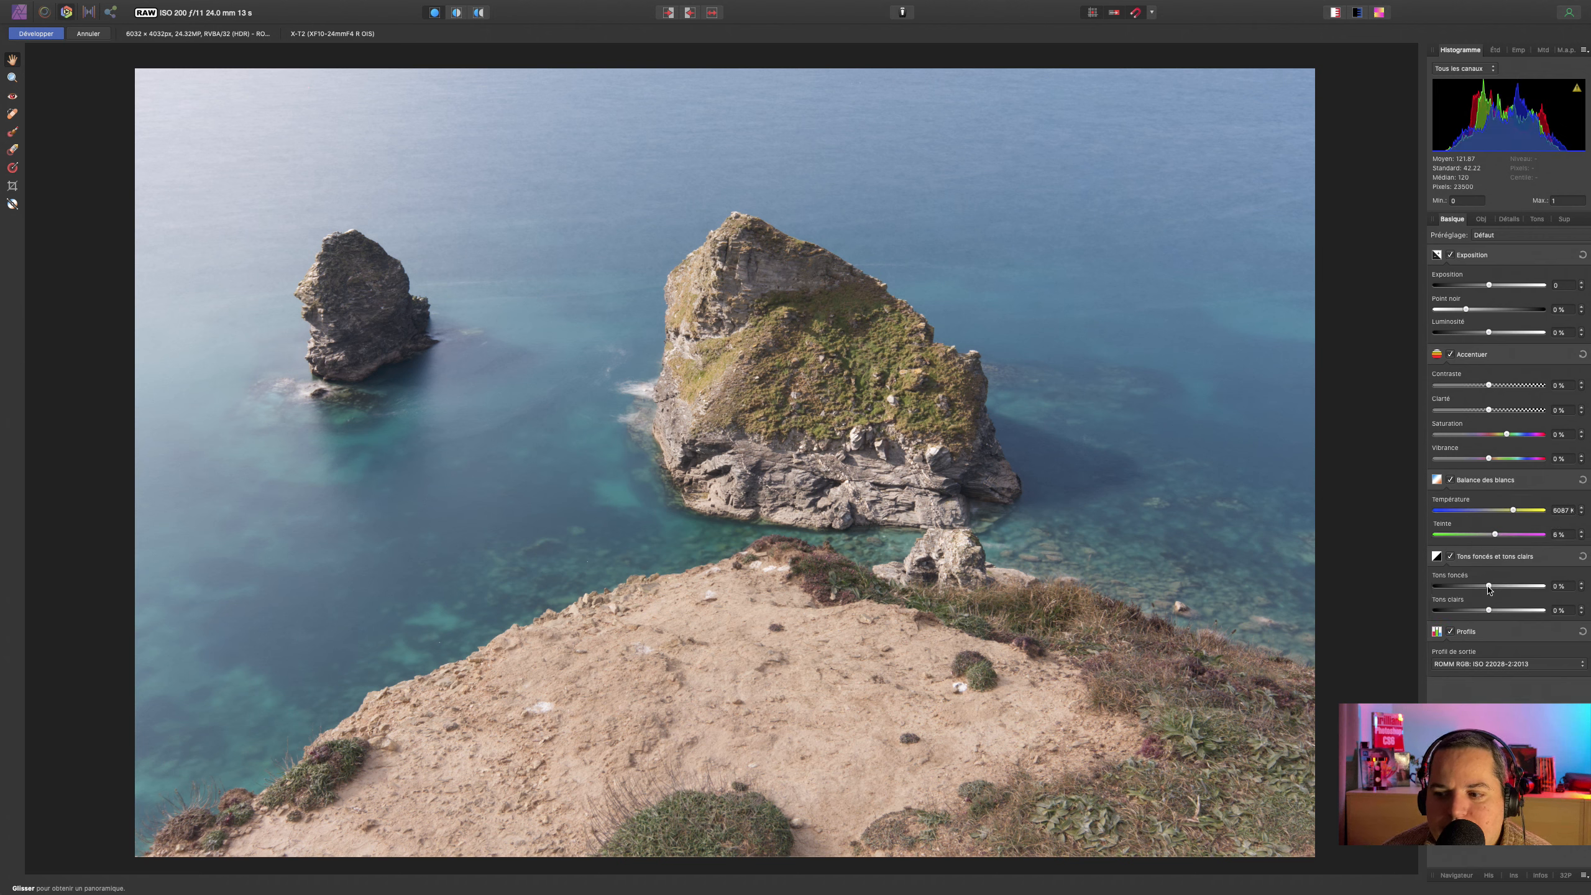
pyautogui.moveTo(1489, 586); pyautogui.dragTo(1511, 586)
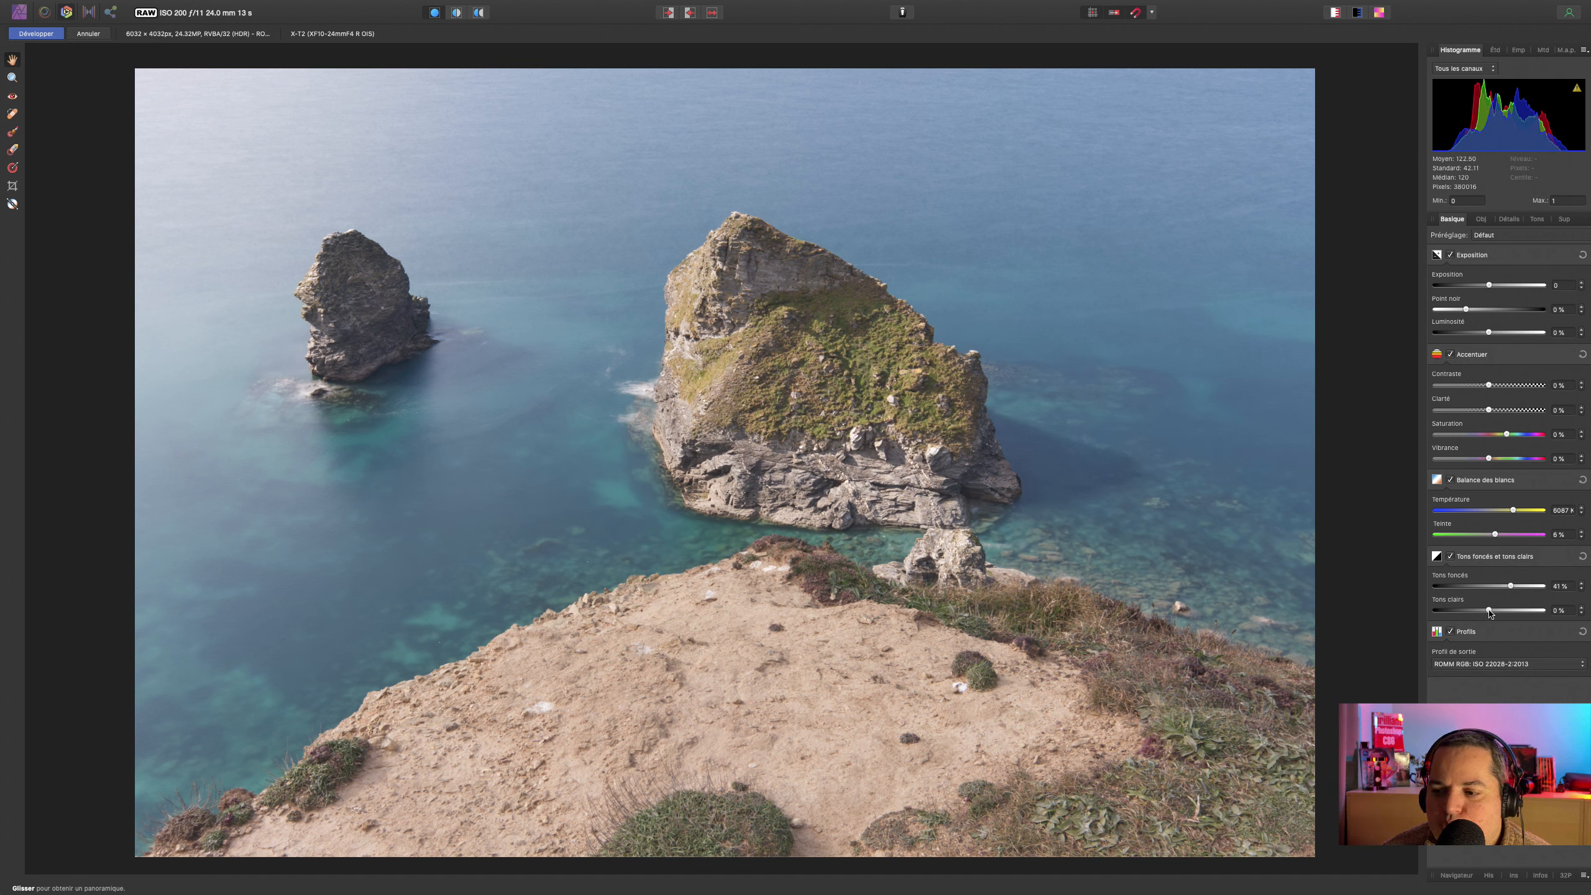
pyautogui.moveTo(1489, 609); pyautogui.dragTo(1463, 610)
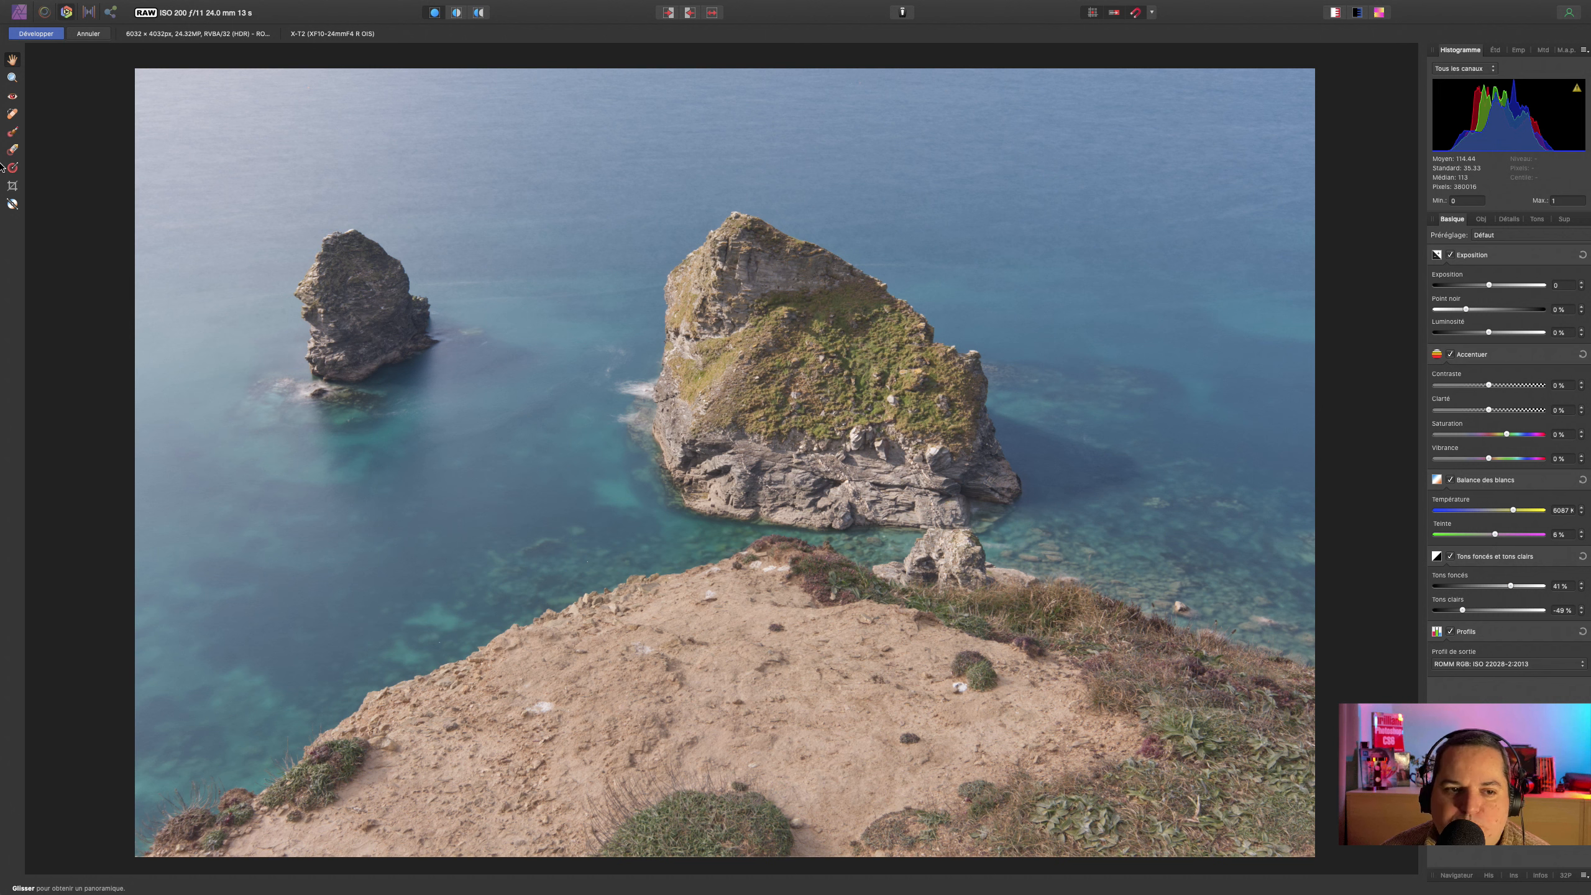
# - Set the white balance by sampling the white foam beside the large rock
pyautogui.click(12, 205)
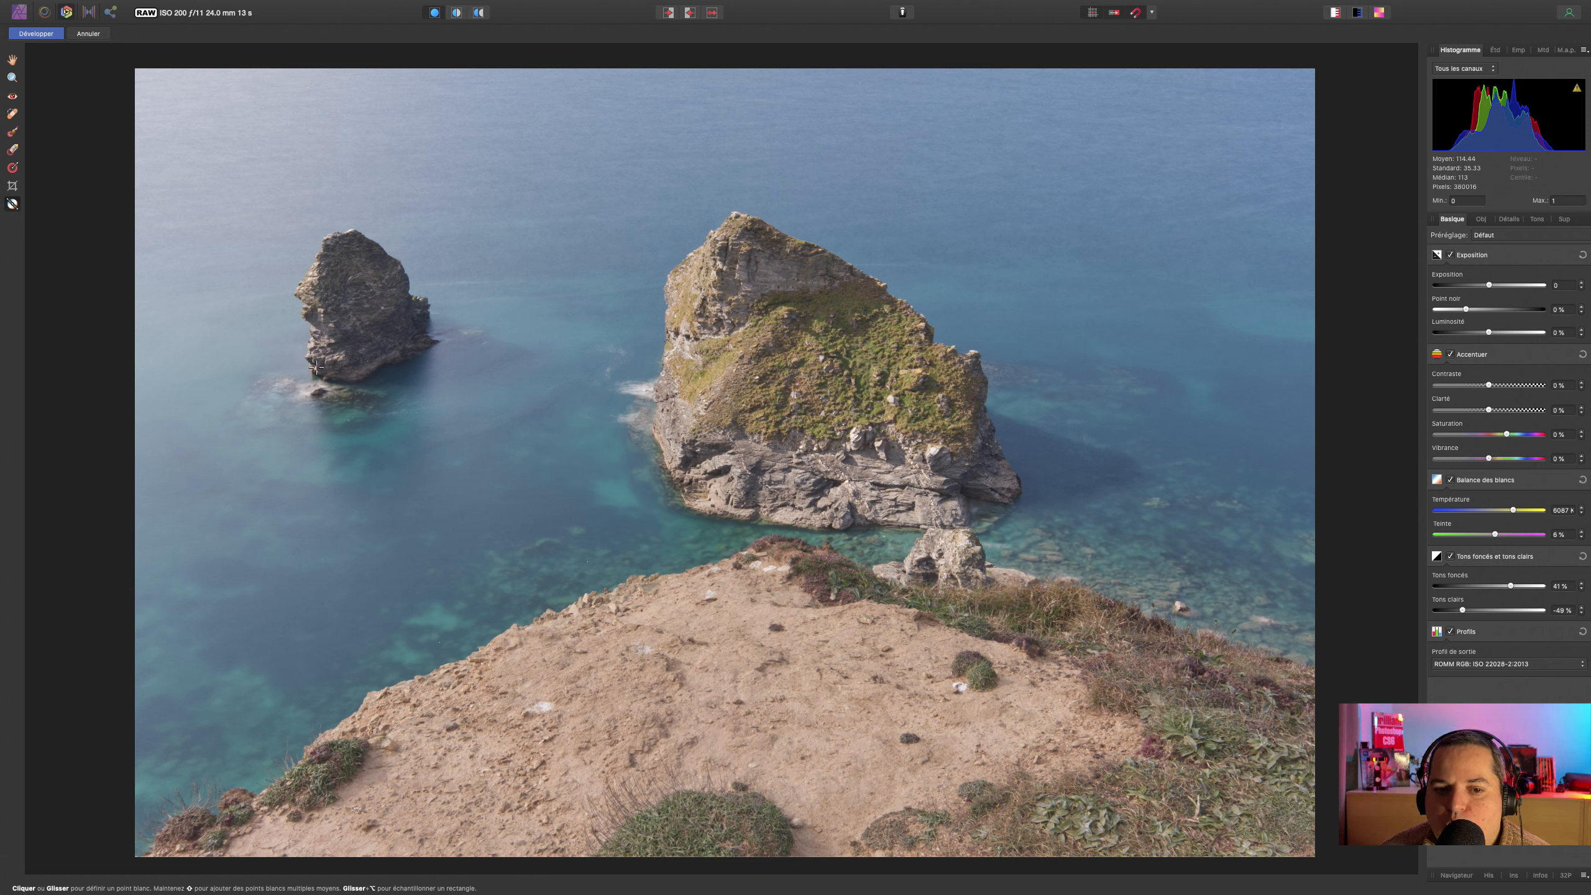
pyautogui.click(636, 389)
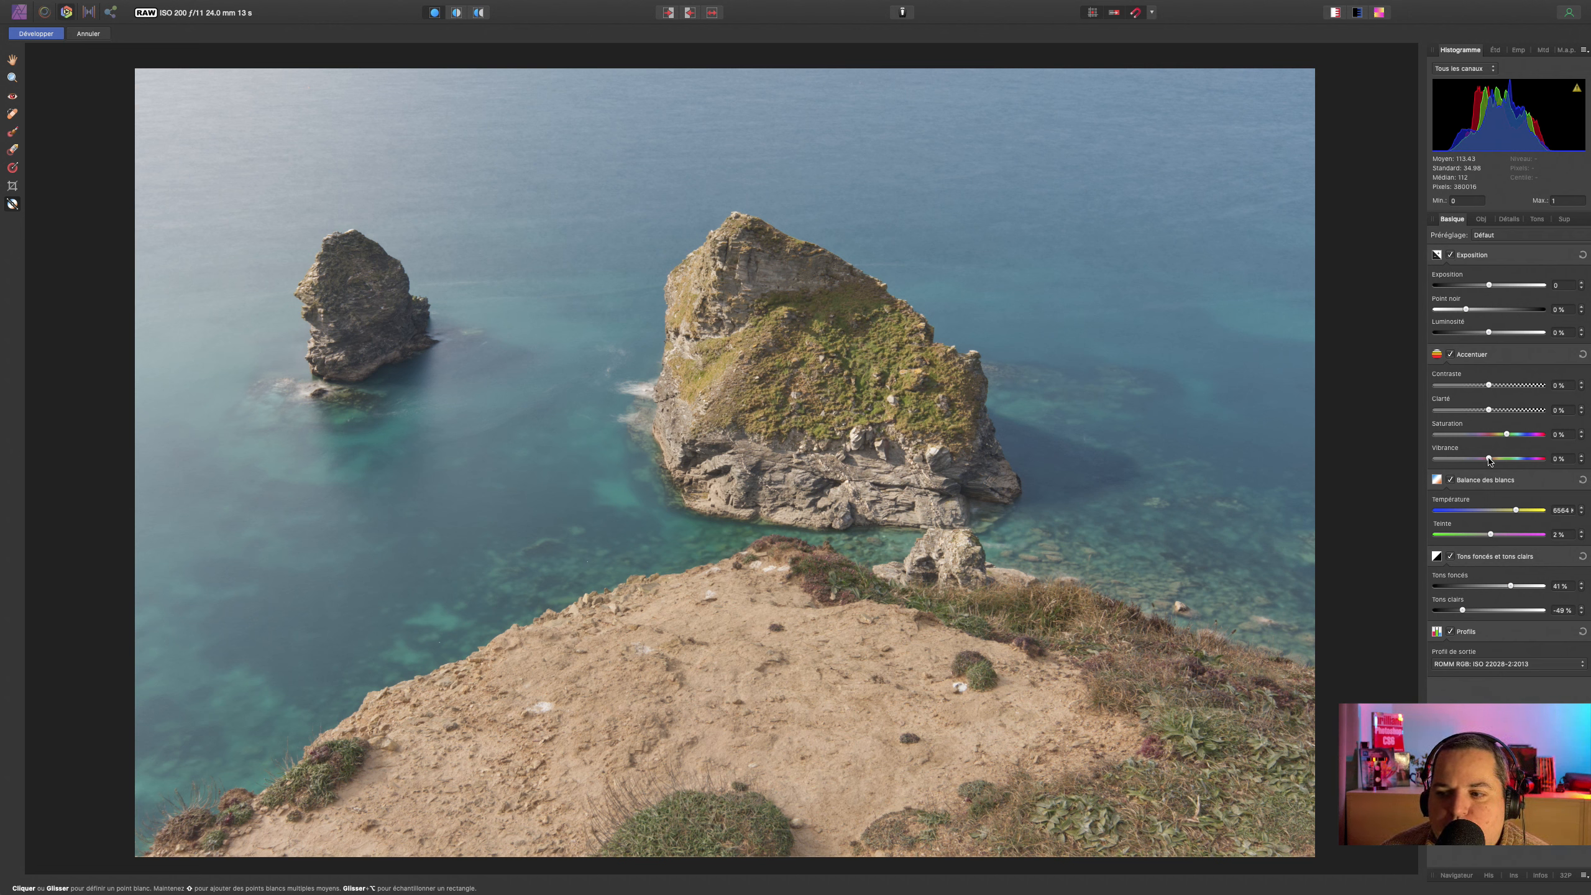
# - Enhance the photo with vibrance at 15%, clarity at 42% and contrast at 10%
pyautogui.moveTo(1490, 460); pyautogui.dragTo(1504, 460)
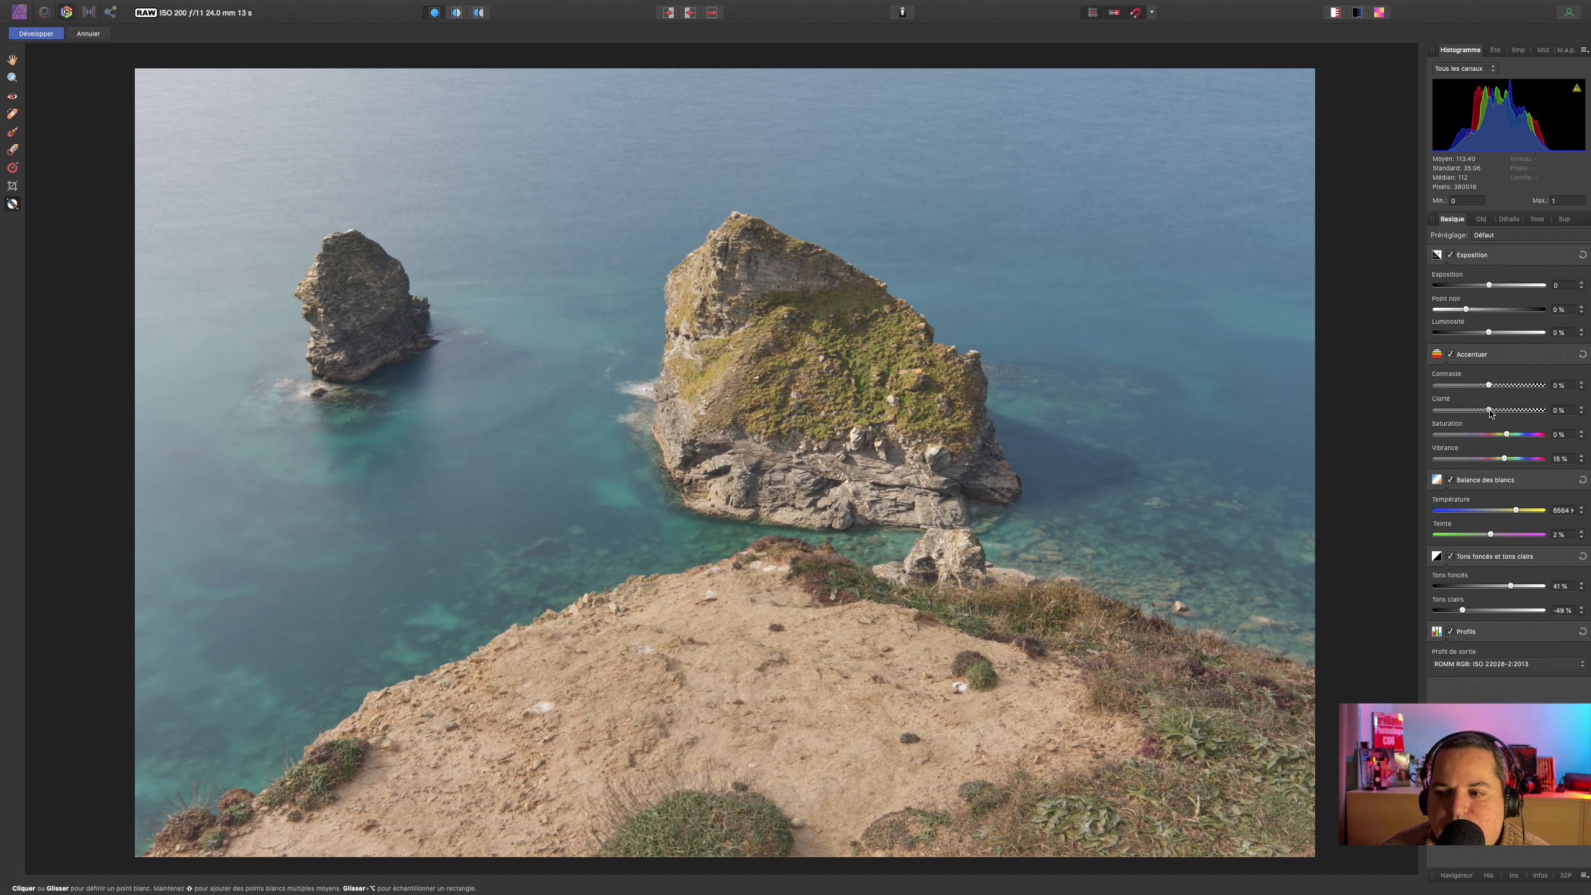
pyautogui.moveTo(1490, 412); pyautogui.dragTo(1513, 411)
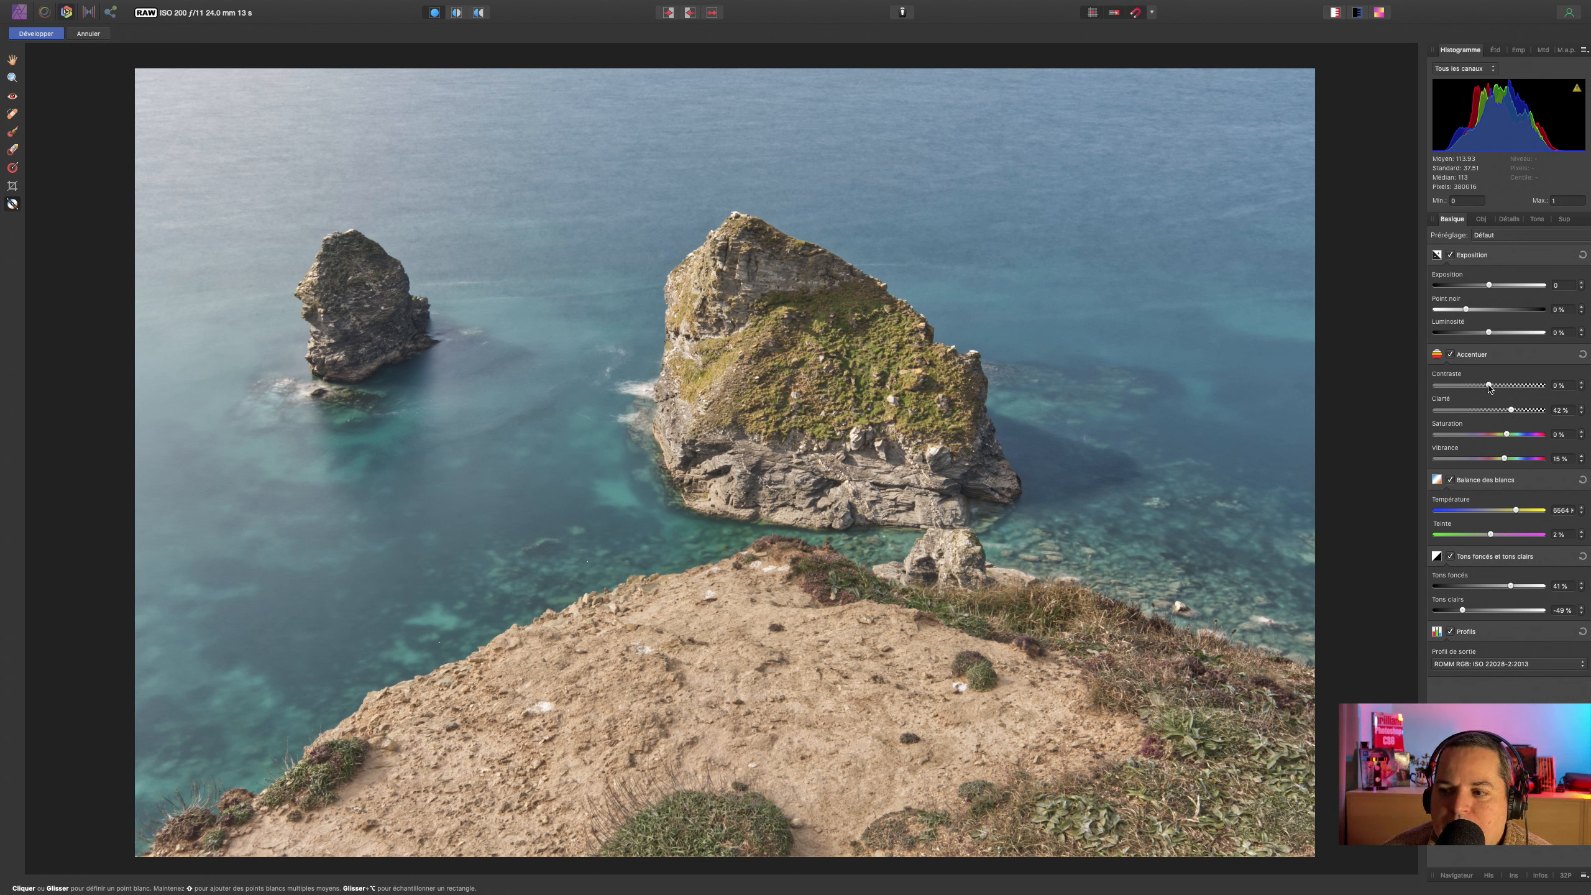
pyautogui.moveTo(1490, 384); pyautogui.dragTo(1499, 386)
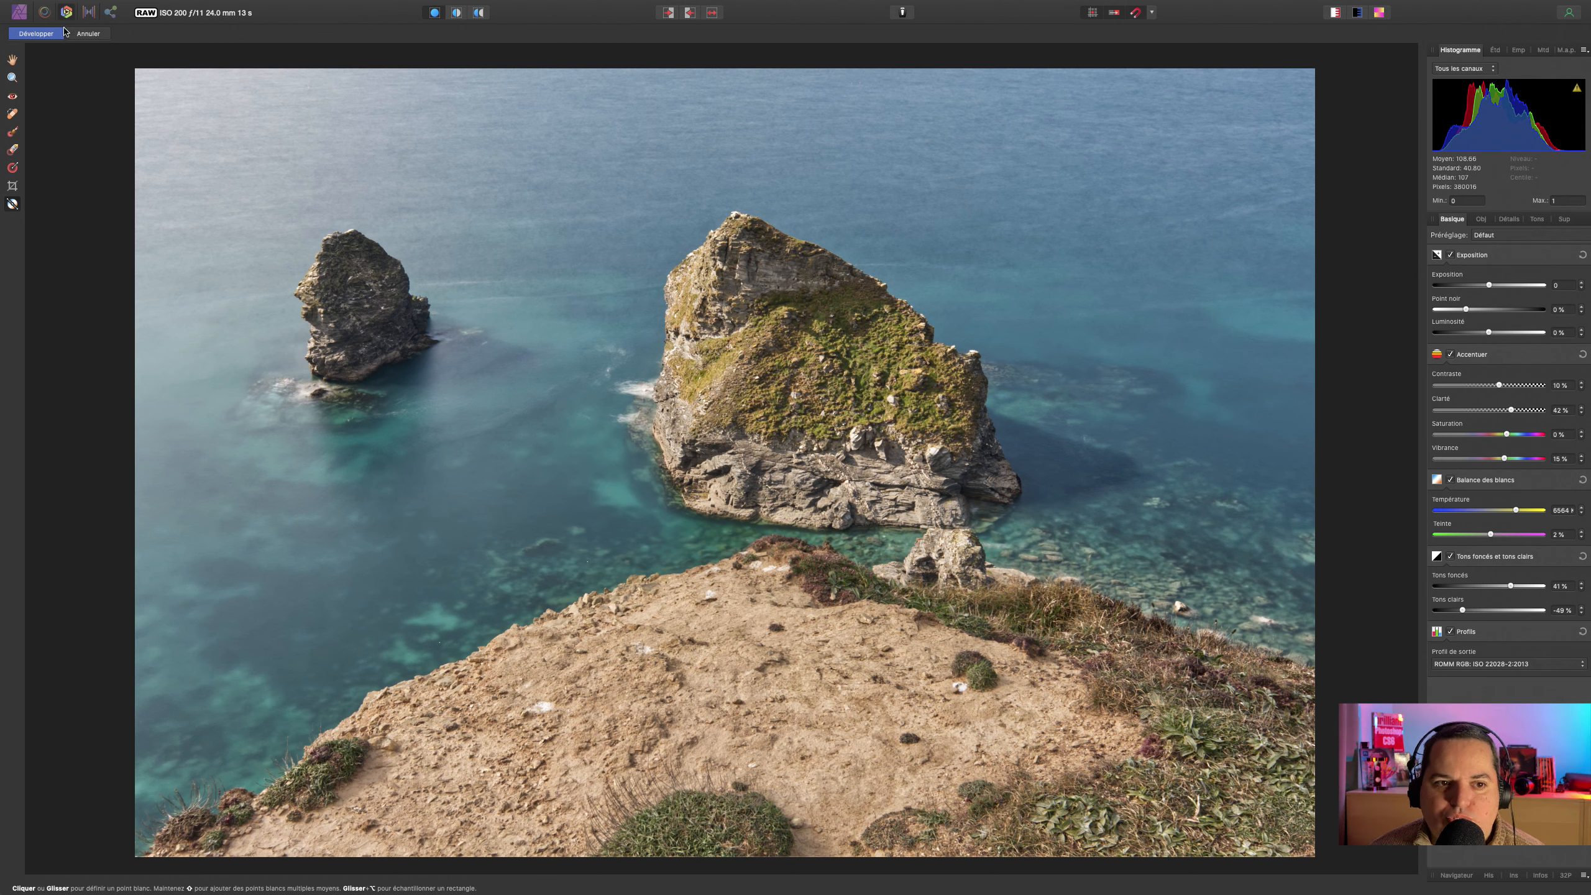
# - Enable detail refinement and sharpen the photo with a 35% radius and a 63% amount, judging it close up on the large rock
pyautogui.click(12, 60)
pyautogui.press('z')
pyautogui.click(786, 372)
pyautogui.click(786, 371)
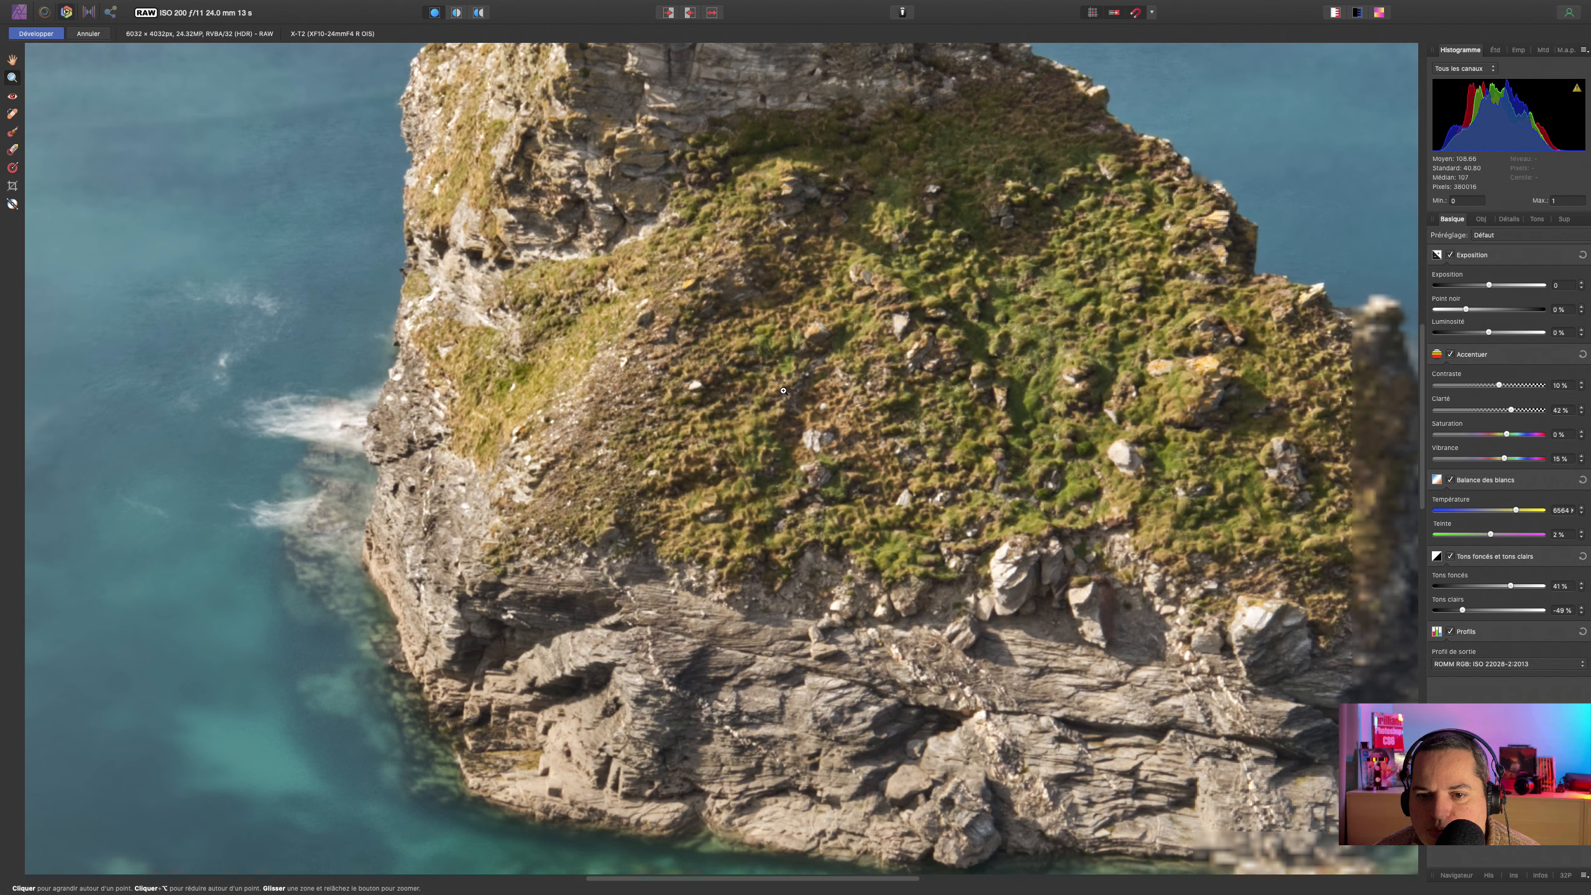
pyautogui.keyDown('alt'); pyautogui.click(977, 422); pyautogui.keyUp('alt')
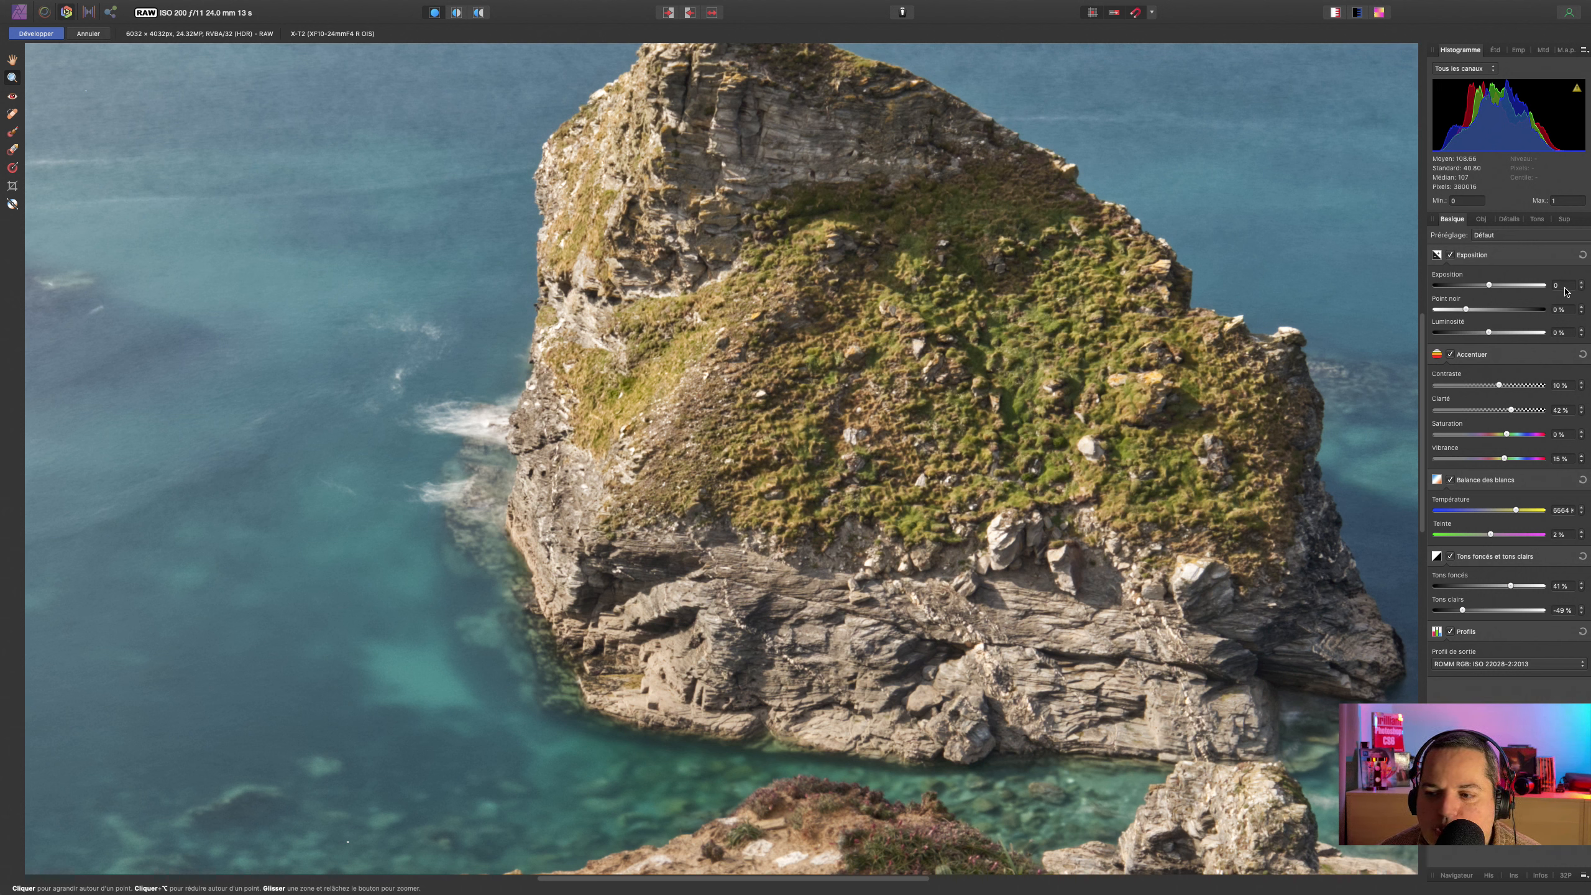
pyautogui.click(1509, 219)
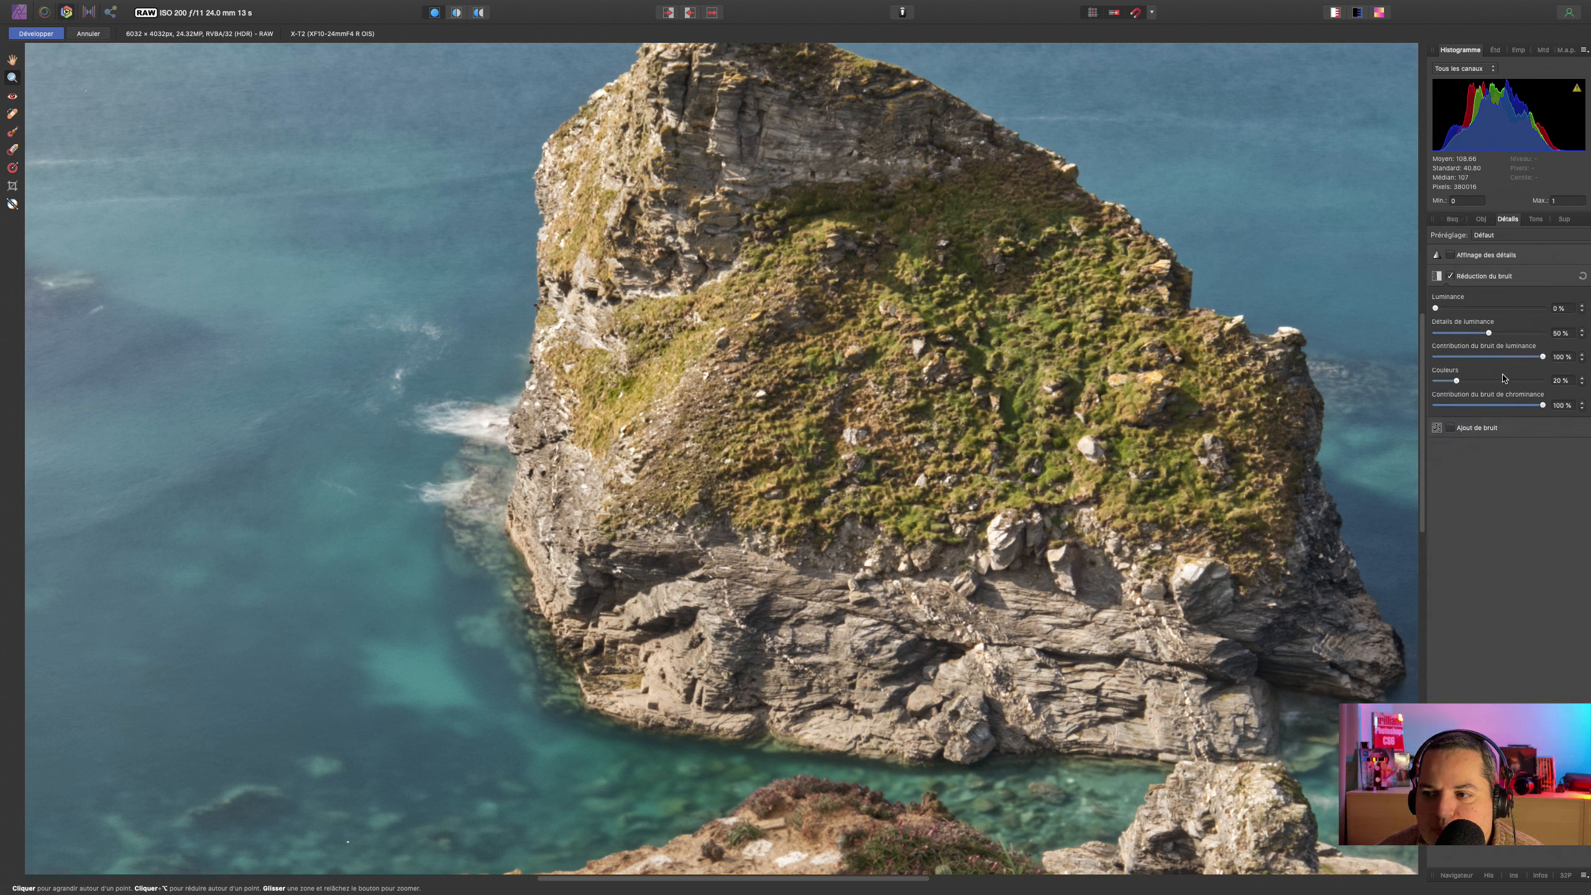
pyautogui.click(1451, 254)
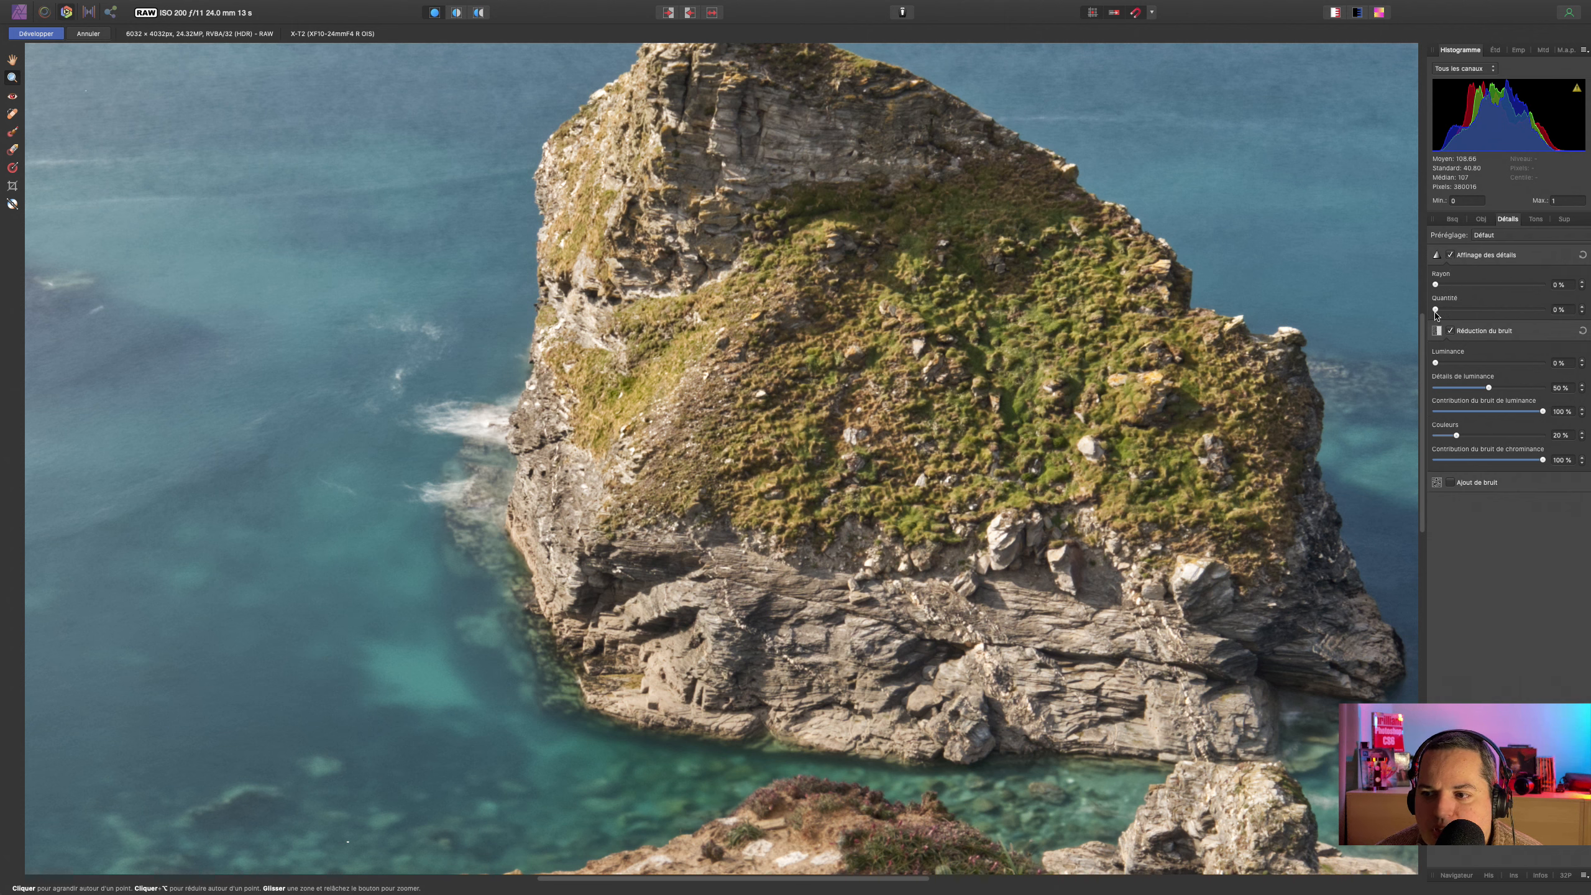
pyautogui.moveTo(1435, 310); pyautogui.dragTo(1504, 313)
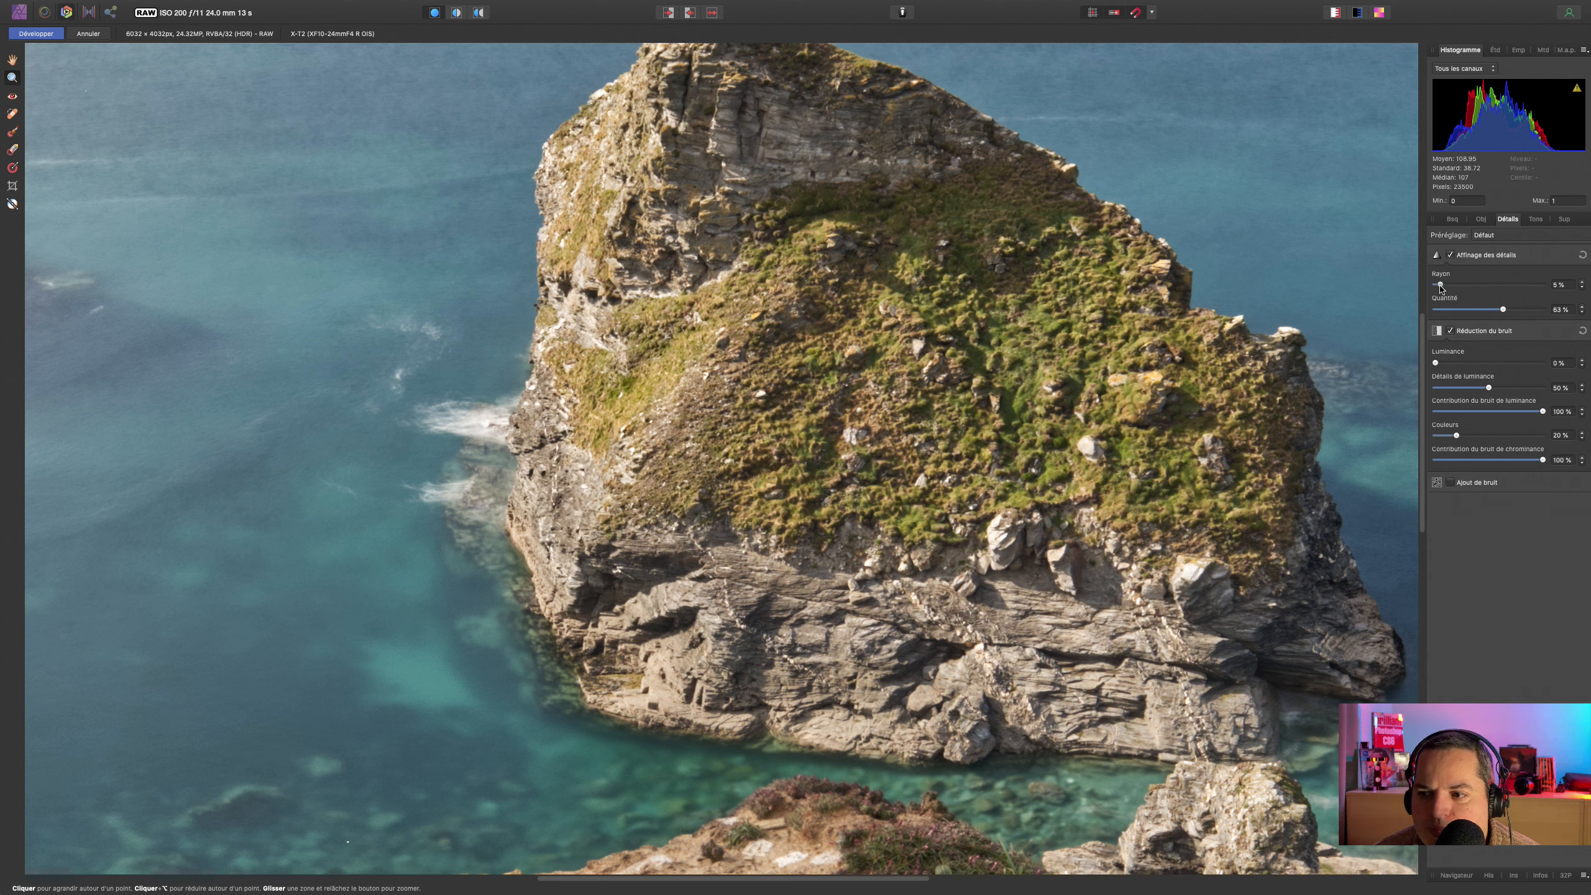
pyautogui.moveTo(1436, 286); pyautogui.dragTo(1475, 296)
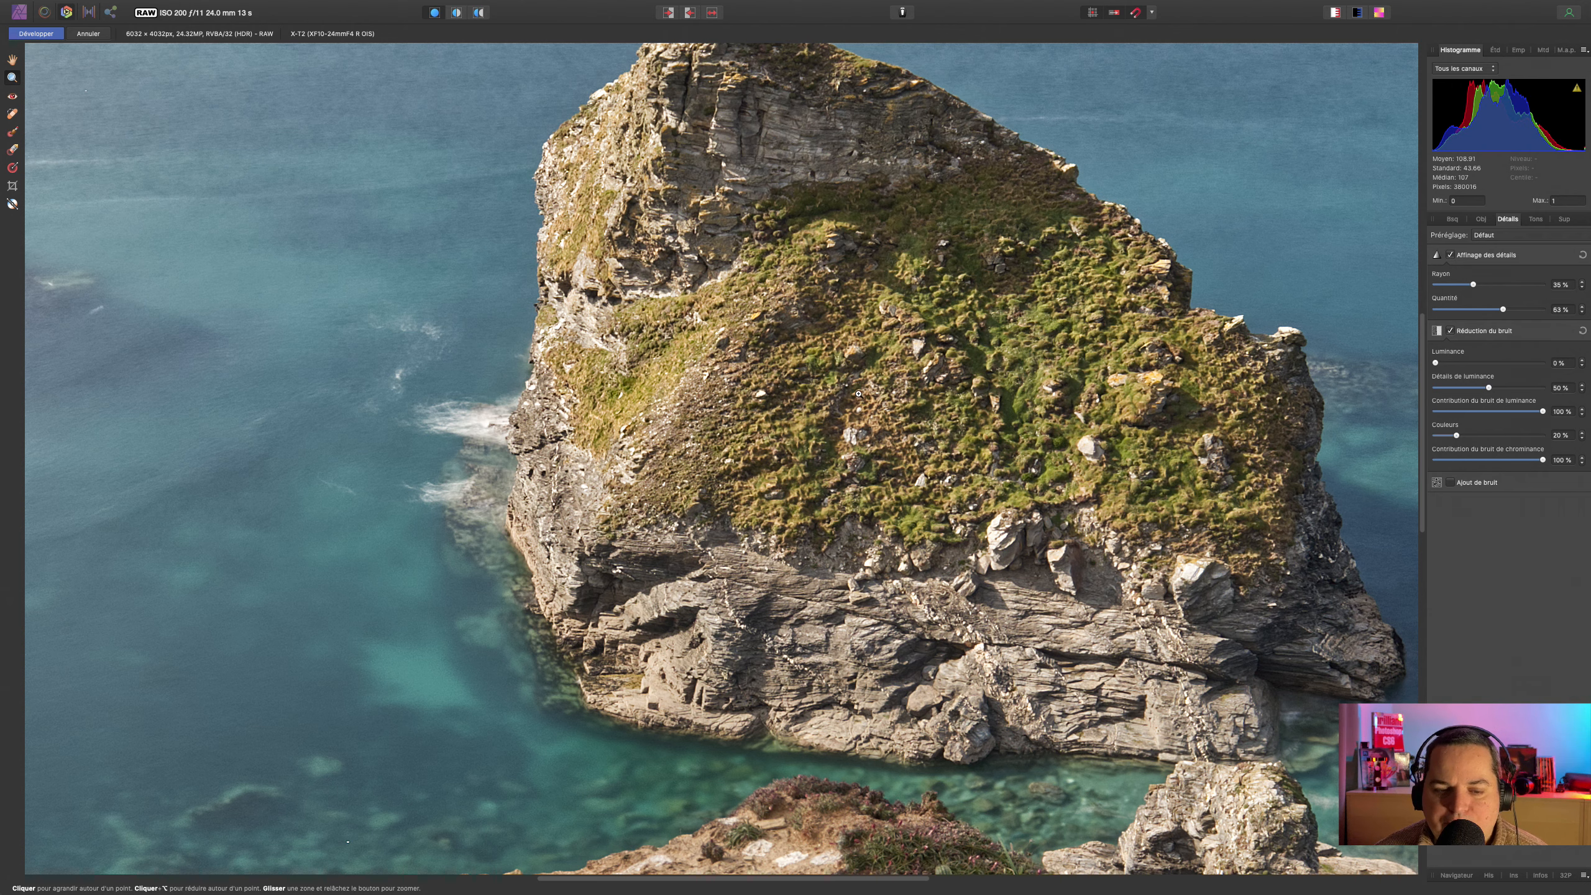
# - Reduce the detail refinement amount to 36% while viewing the whole photo
pyautogui.press('h')
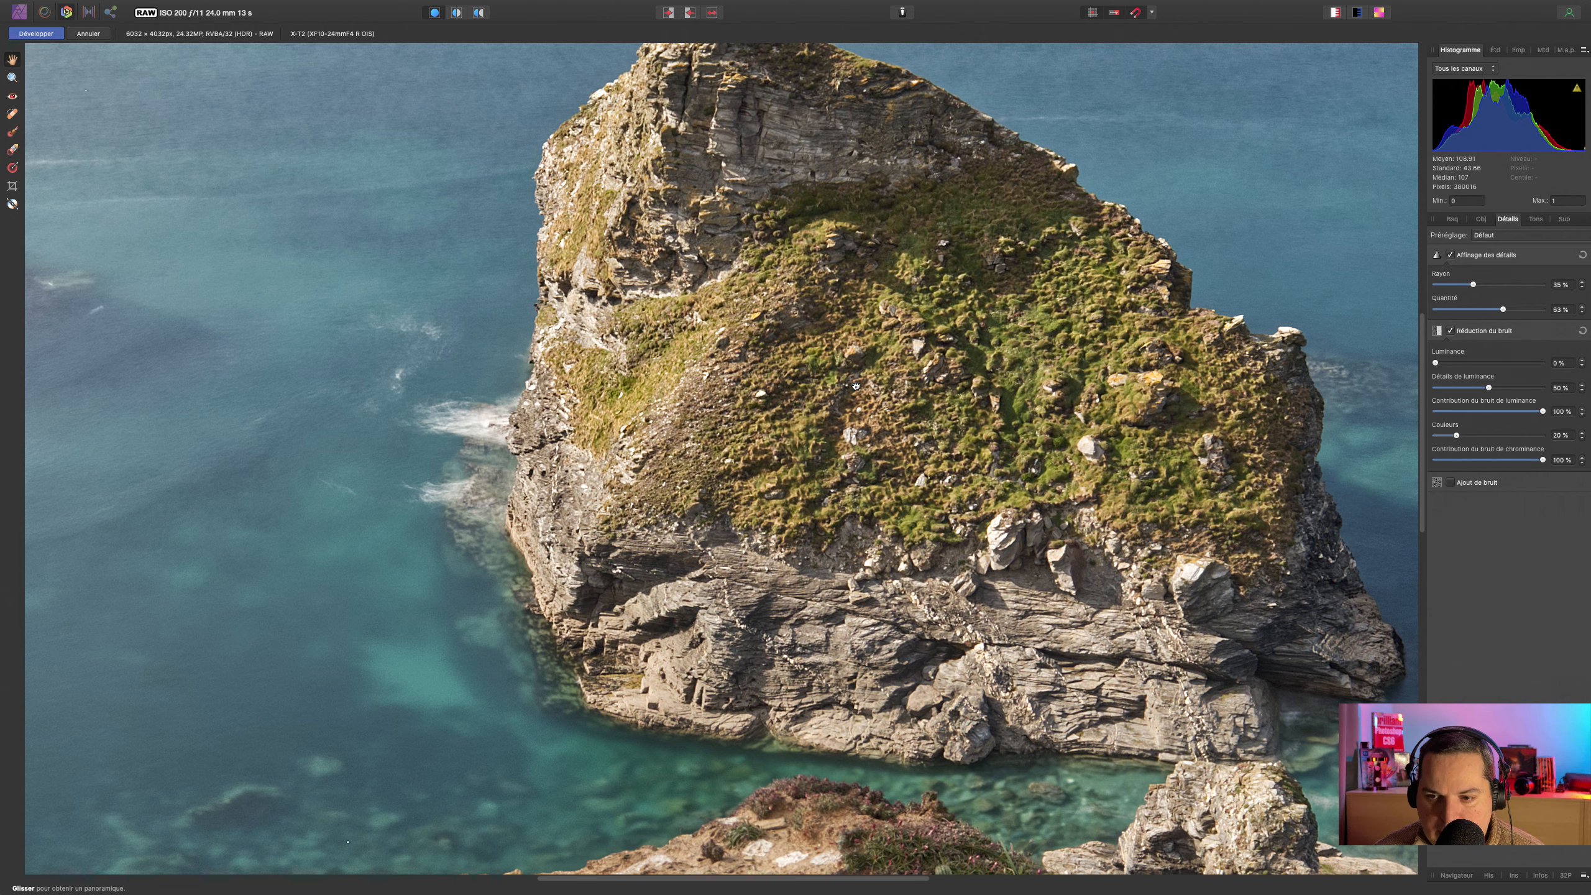
pyautogui.press('super+0')
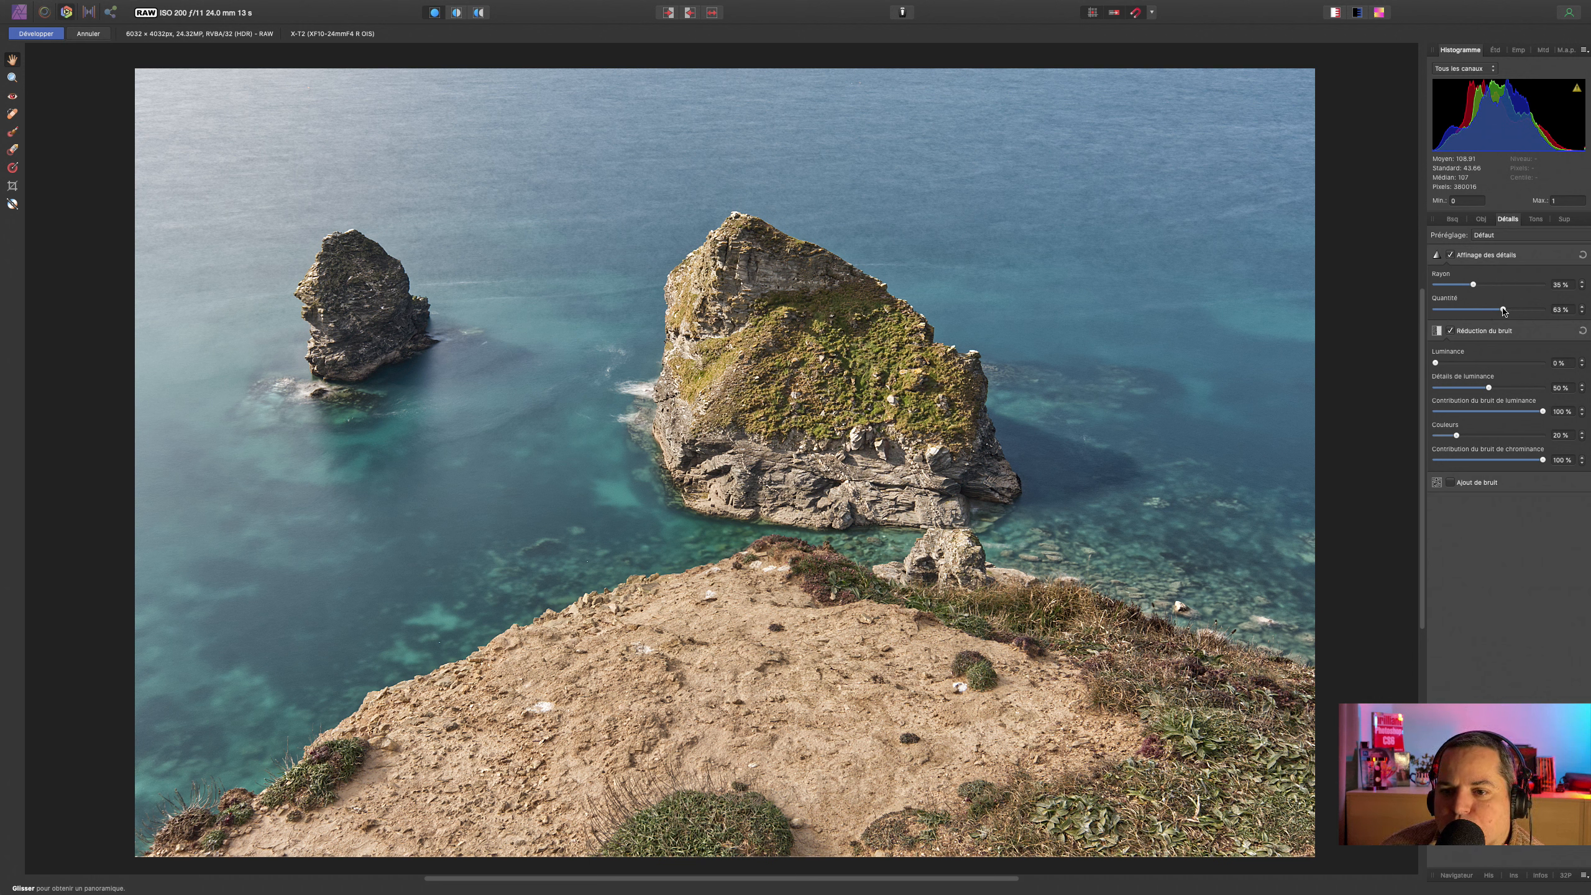
pyautogui.moveTo(1504, 310); pyautogui.dragTo(1474, 312)
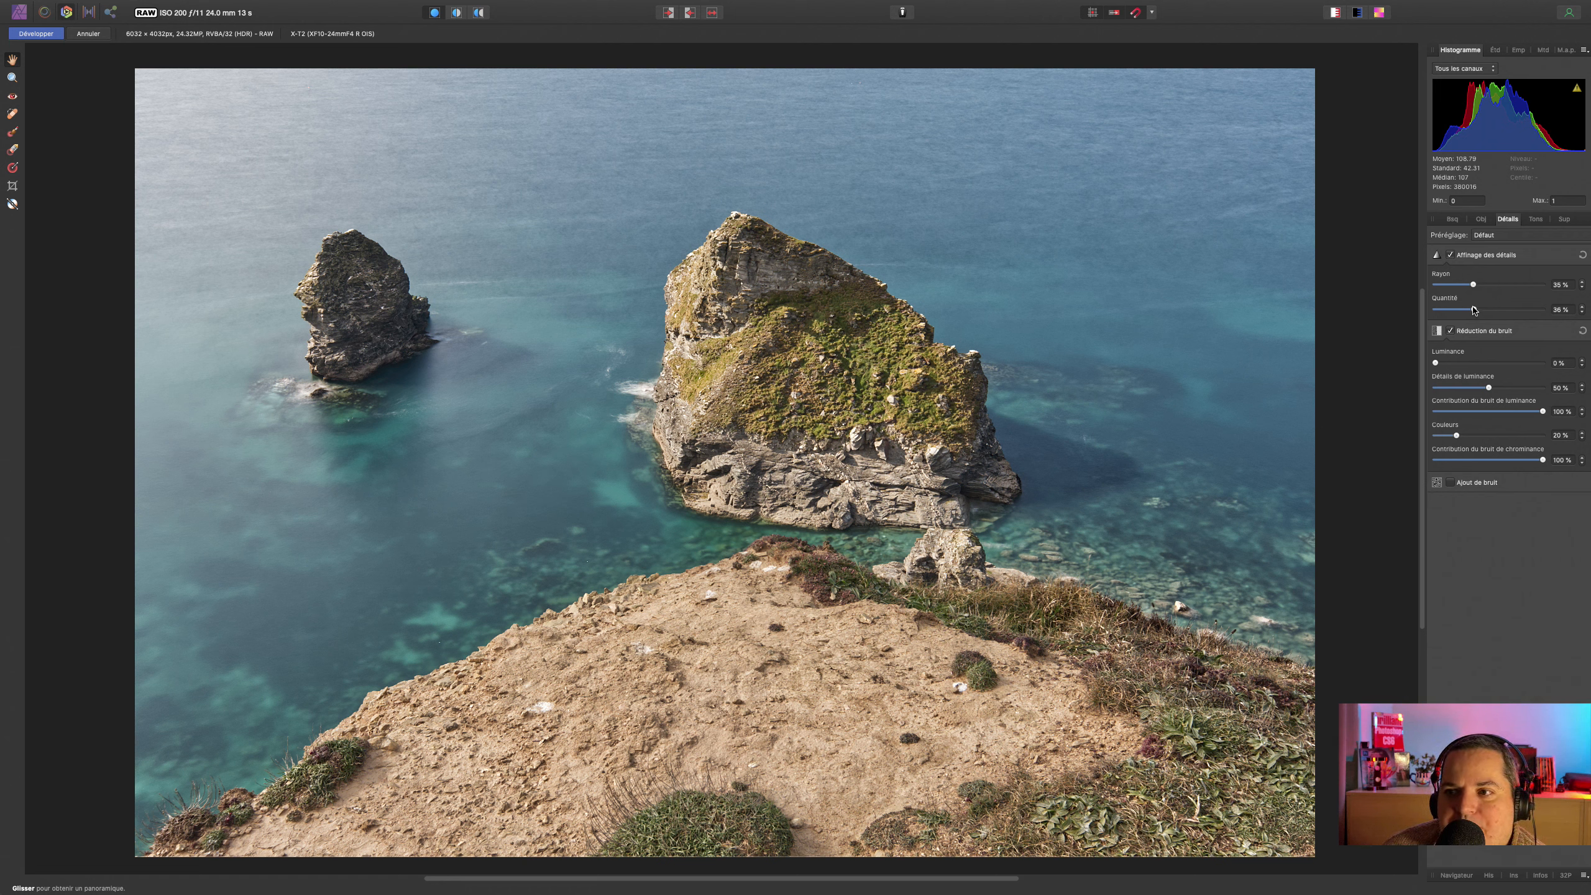
# - Compare the photo before and after the adjustments in a split view
pyautogui.click(456, 12)
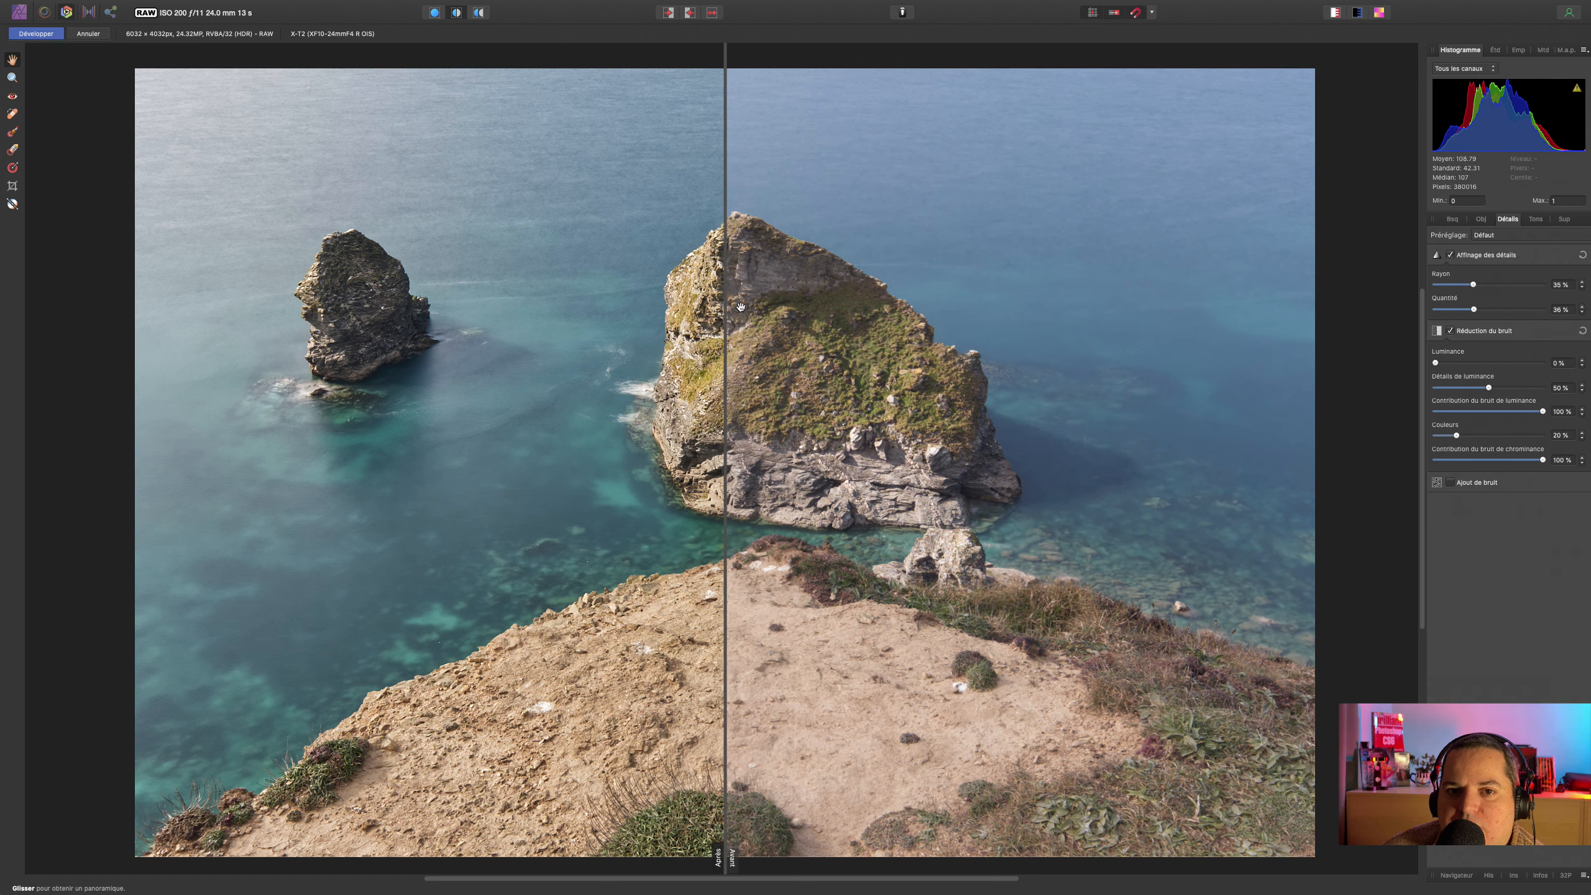
pyautogui.moveTo(715, 298); pyautogui.dragTo(1254, 330)
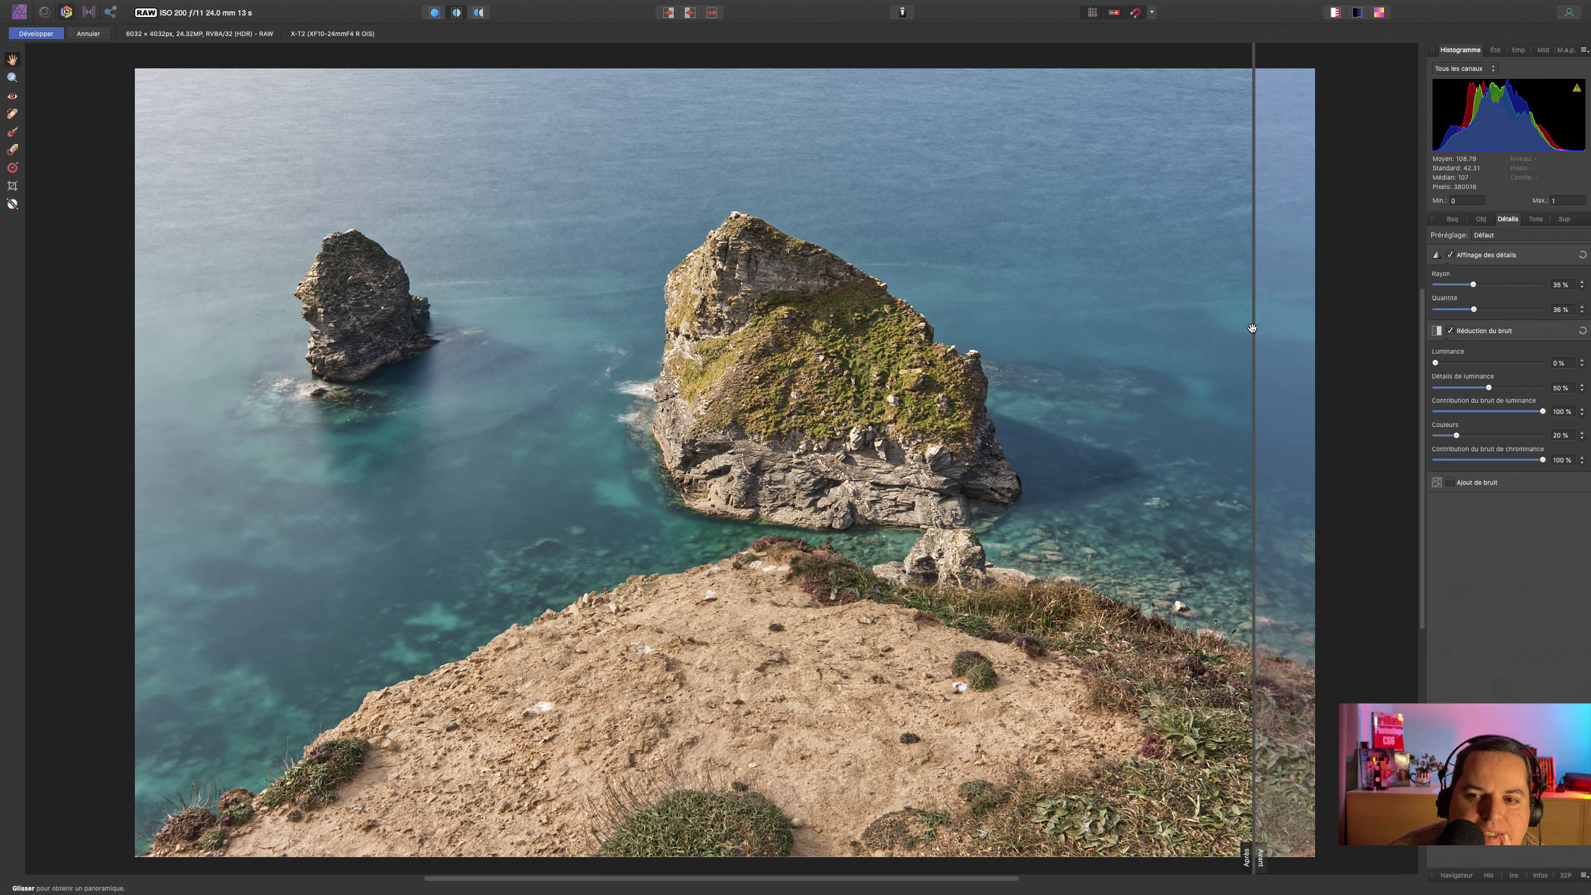
pyautogui.moveTo(1253, 328)
pyautogui.mouseDown()
pyautogui.moveTo(58, 327)
pyautogui.moveTo(1291, 325)
pyautogui.moveTo(139, 316)
pyautogui.moveTo(1140, 308)
pyautogui.moveTo(74, 300)
pyautogui.moveTo(1289, 307)
pyautogui.moveTo(1252, 310)
pyautogui.mouseUp()
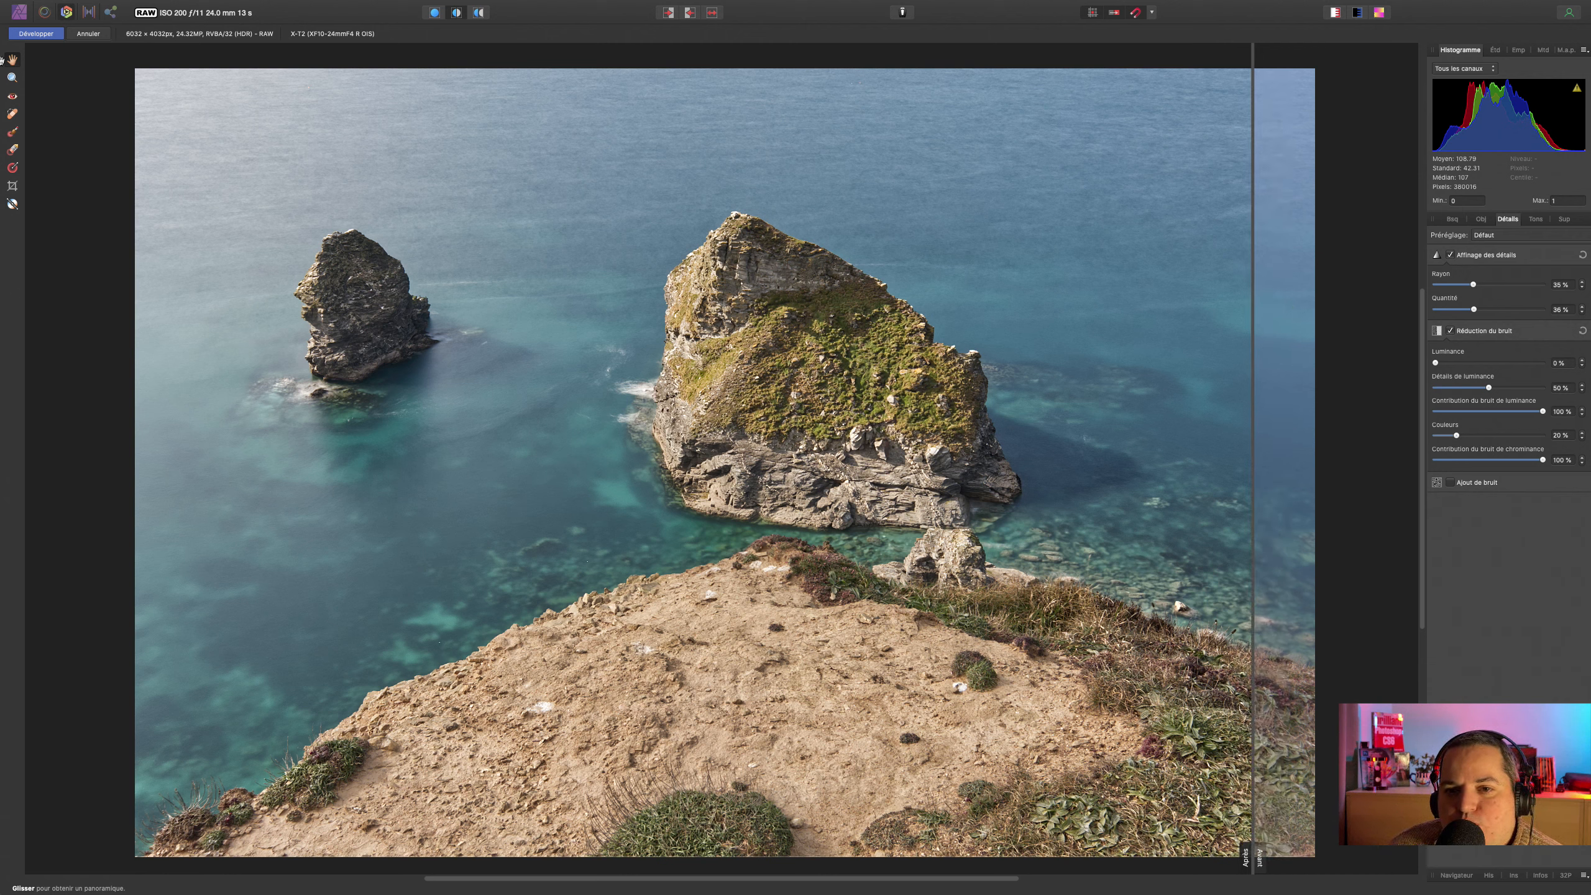
# - Develop the RAW photo and duplicate the background layer
pyautogui.click(35, 34)
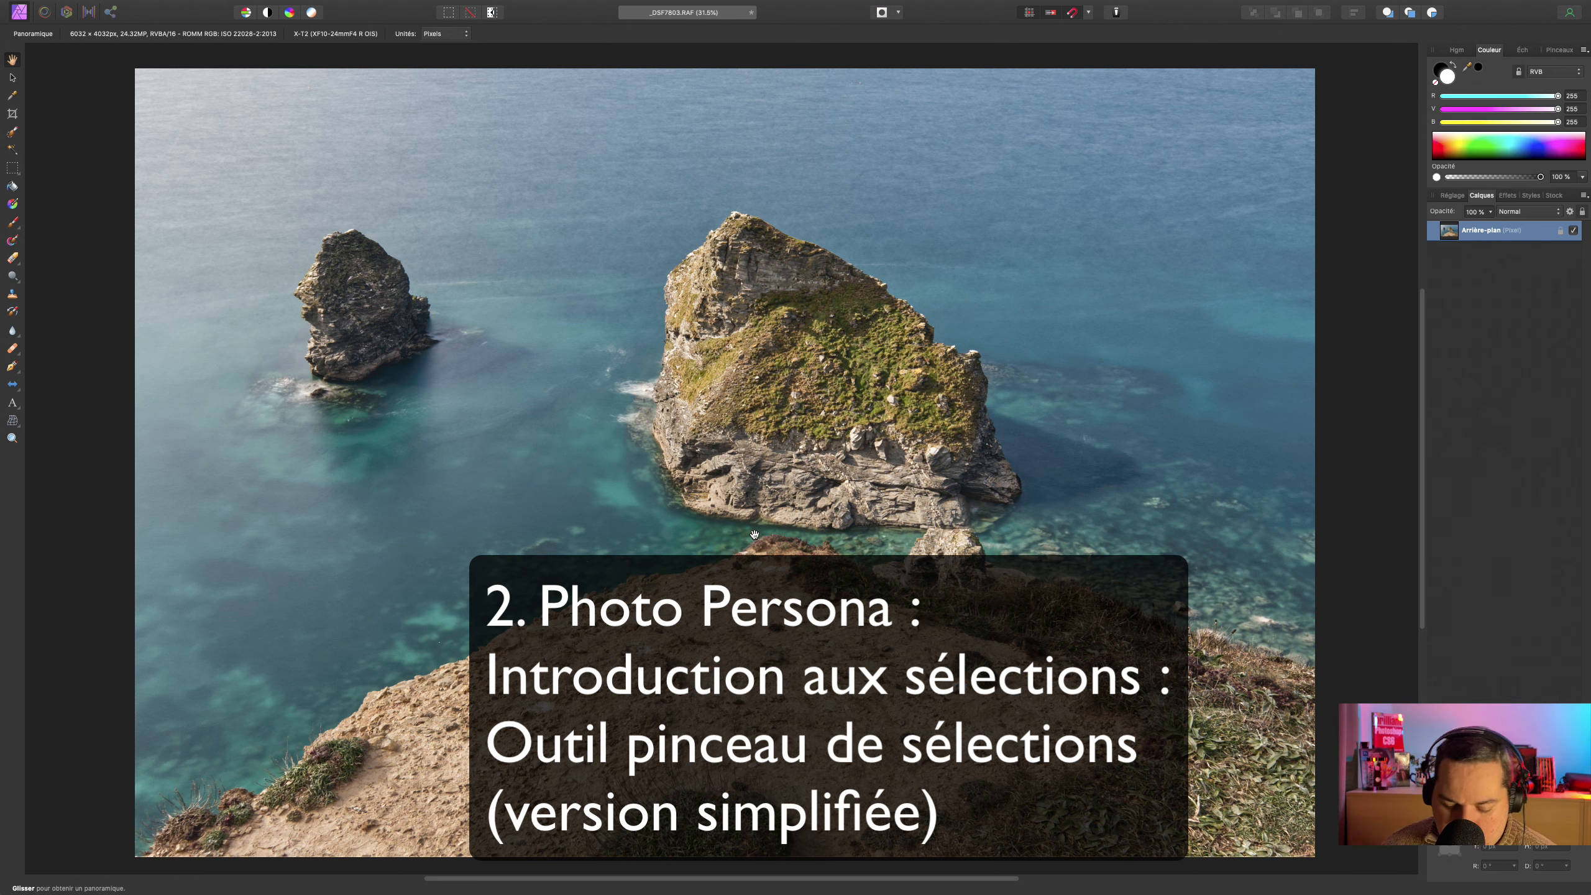
pyautogui.press('super+j')
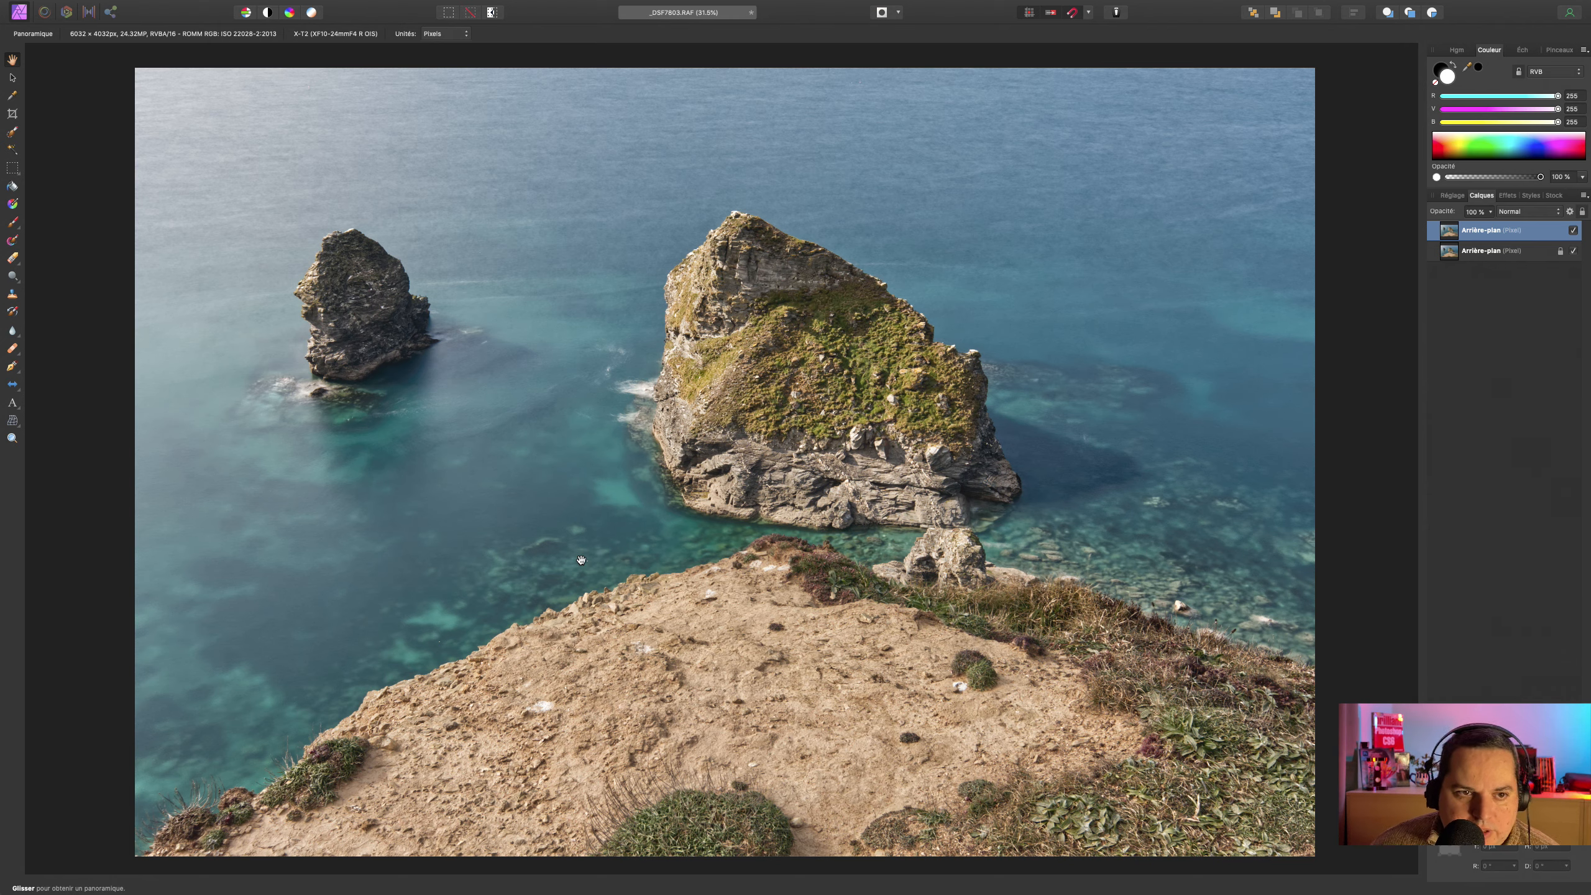
# - Retouch the small white specks on the water near the cliff edge with the healing brush on the duplicate layer
pyautogui.press('z')
pyautogui.moveTo(581, 560); pyautogui.dragTo(771, 554)
pyautogui.click(771, 554)
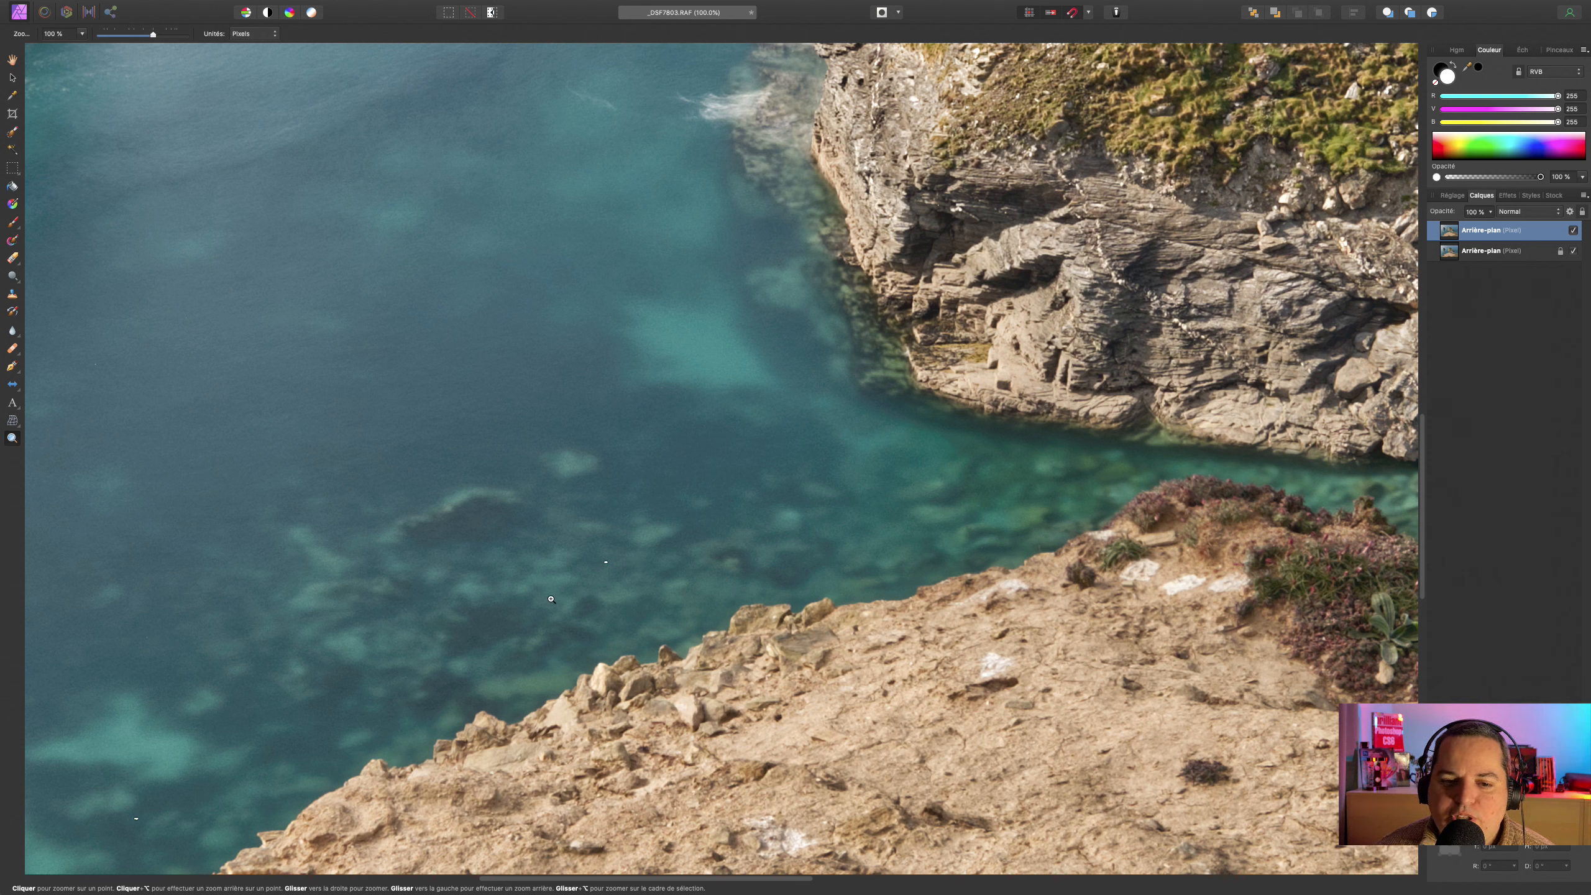
pyautogui.click(13, 348)
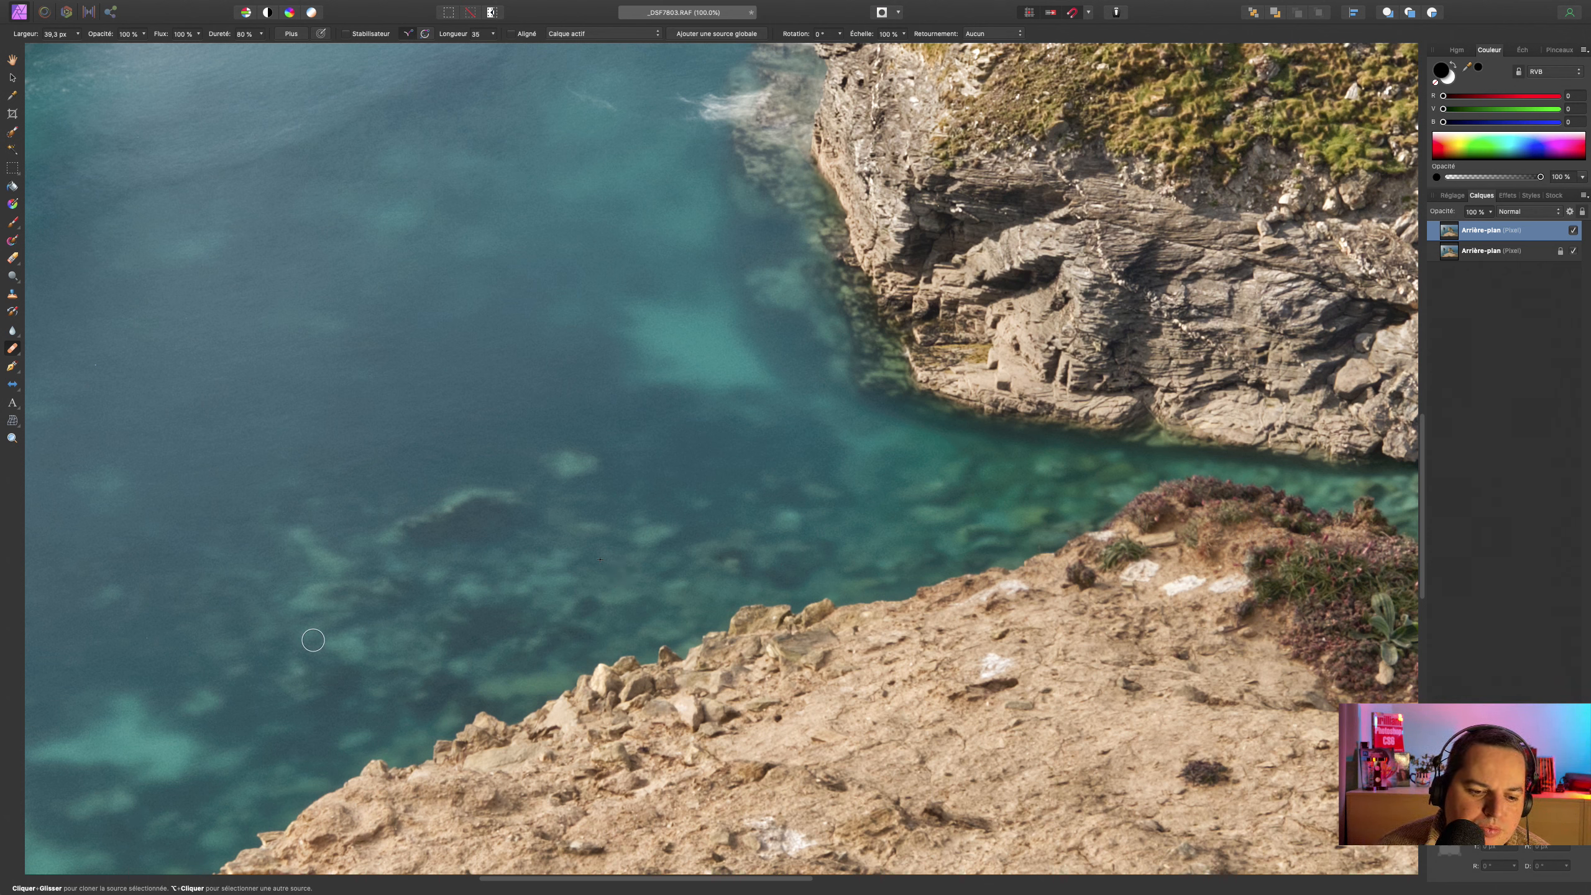
pyautogui.click(13, 60)
pyautogui.press('super+0')
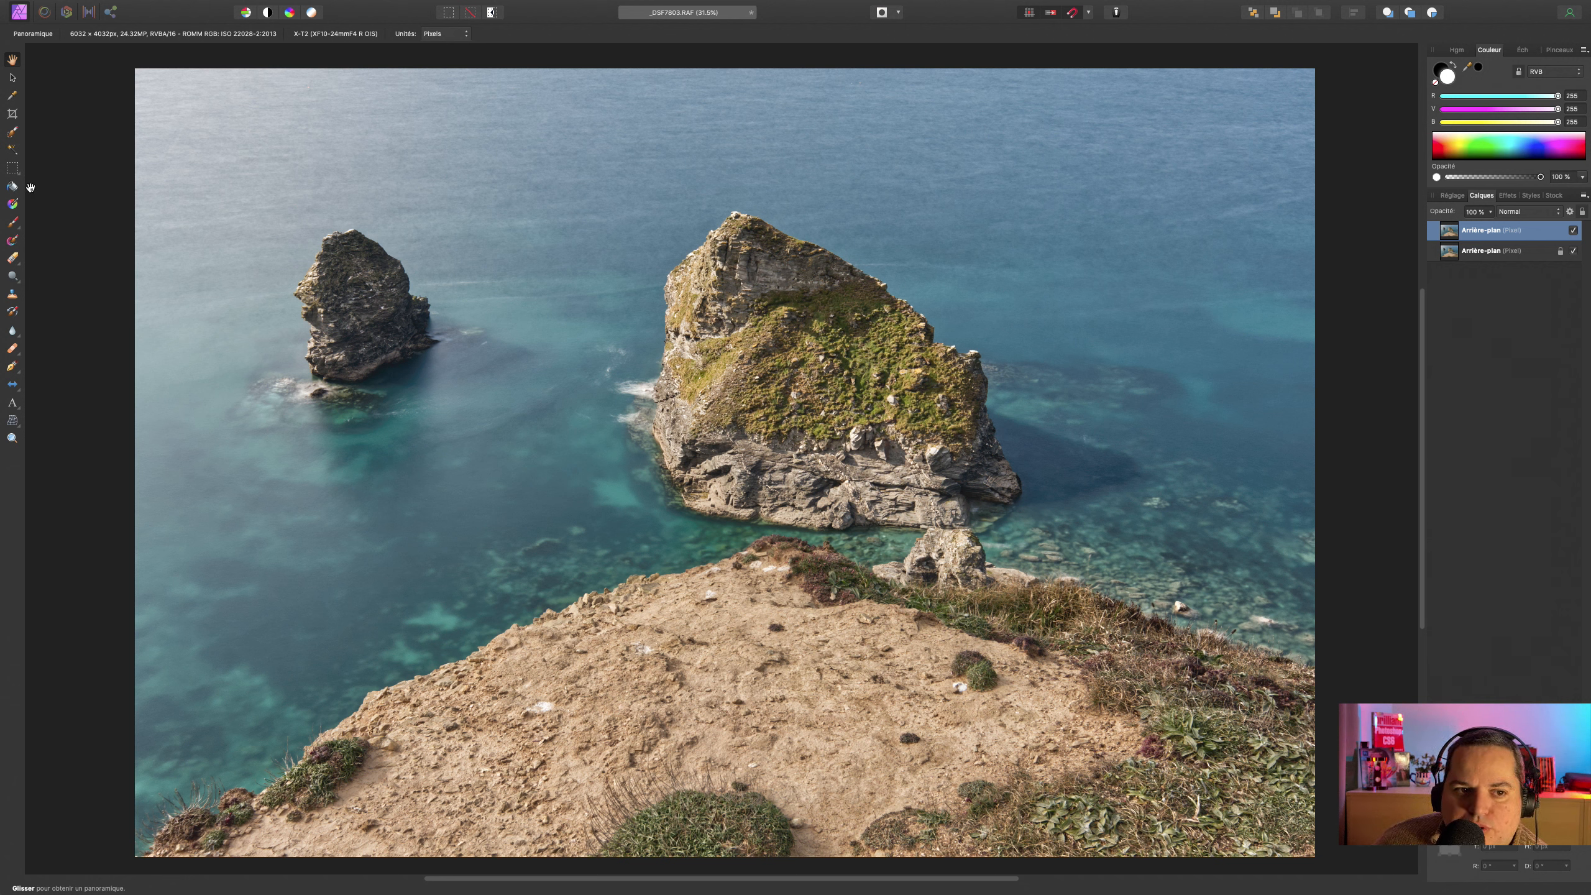
# - Select the small sea rock with the selection brush enlarged to about 278 px
pyautogui.click(11, 134)
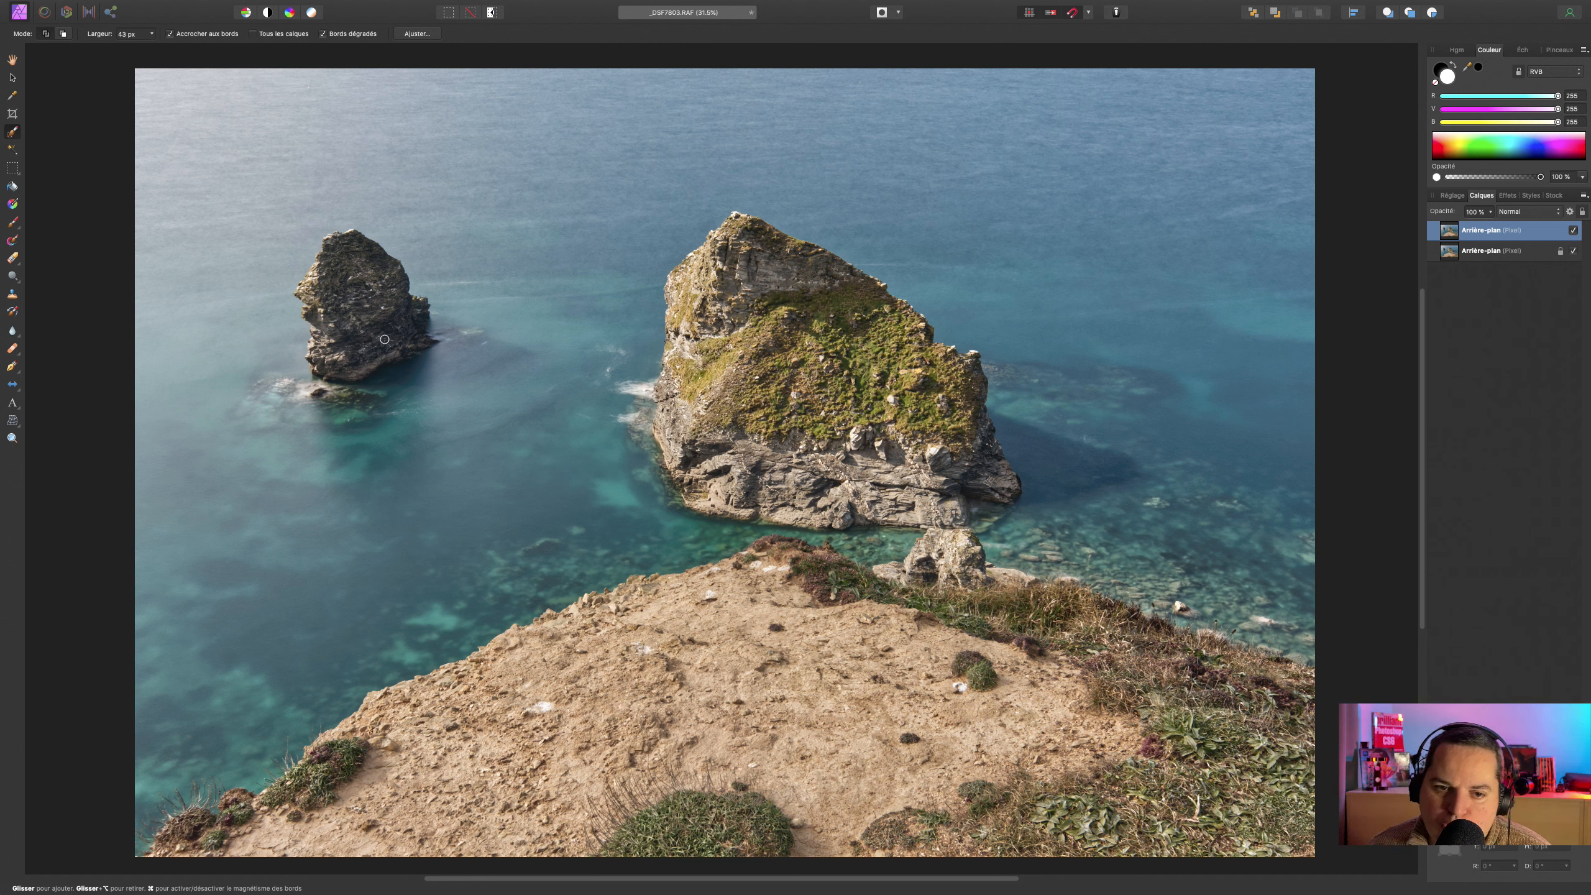
pyautogui.press(']')
pyautogui.press(']')
pyautogui.press(']')
pyautogui.press(']')
pyautogui.press(']')
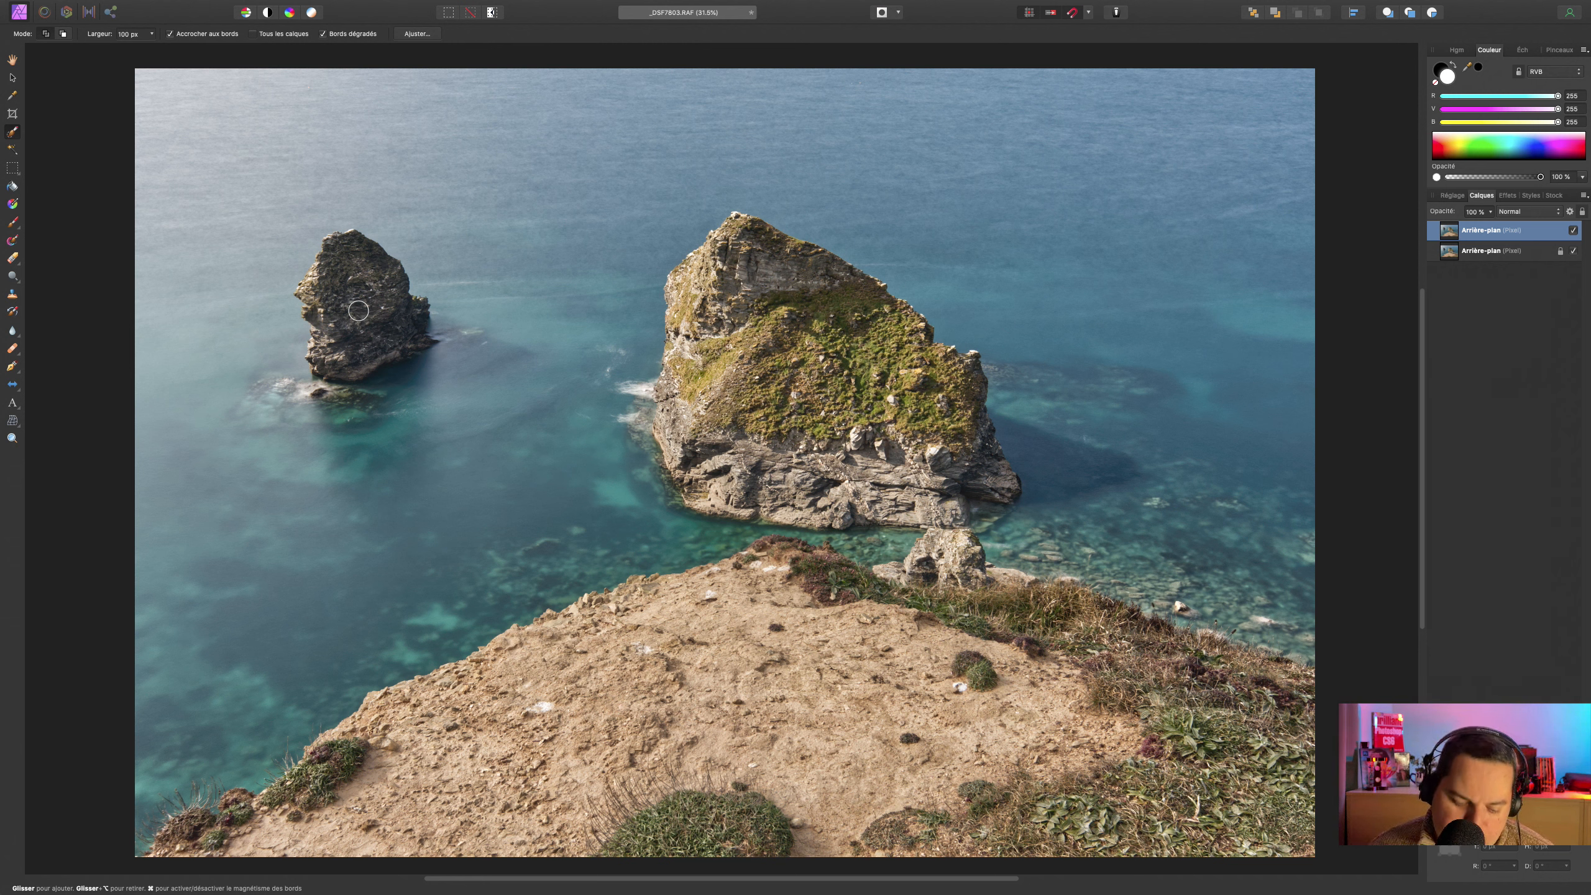
pyautogui.press(']')
pyautogui.press(']')
pyautogui.press(']')
pyautogui.press(']')
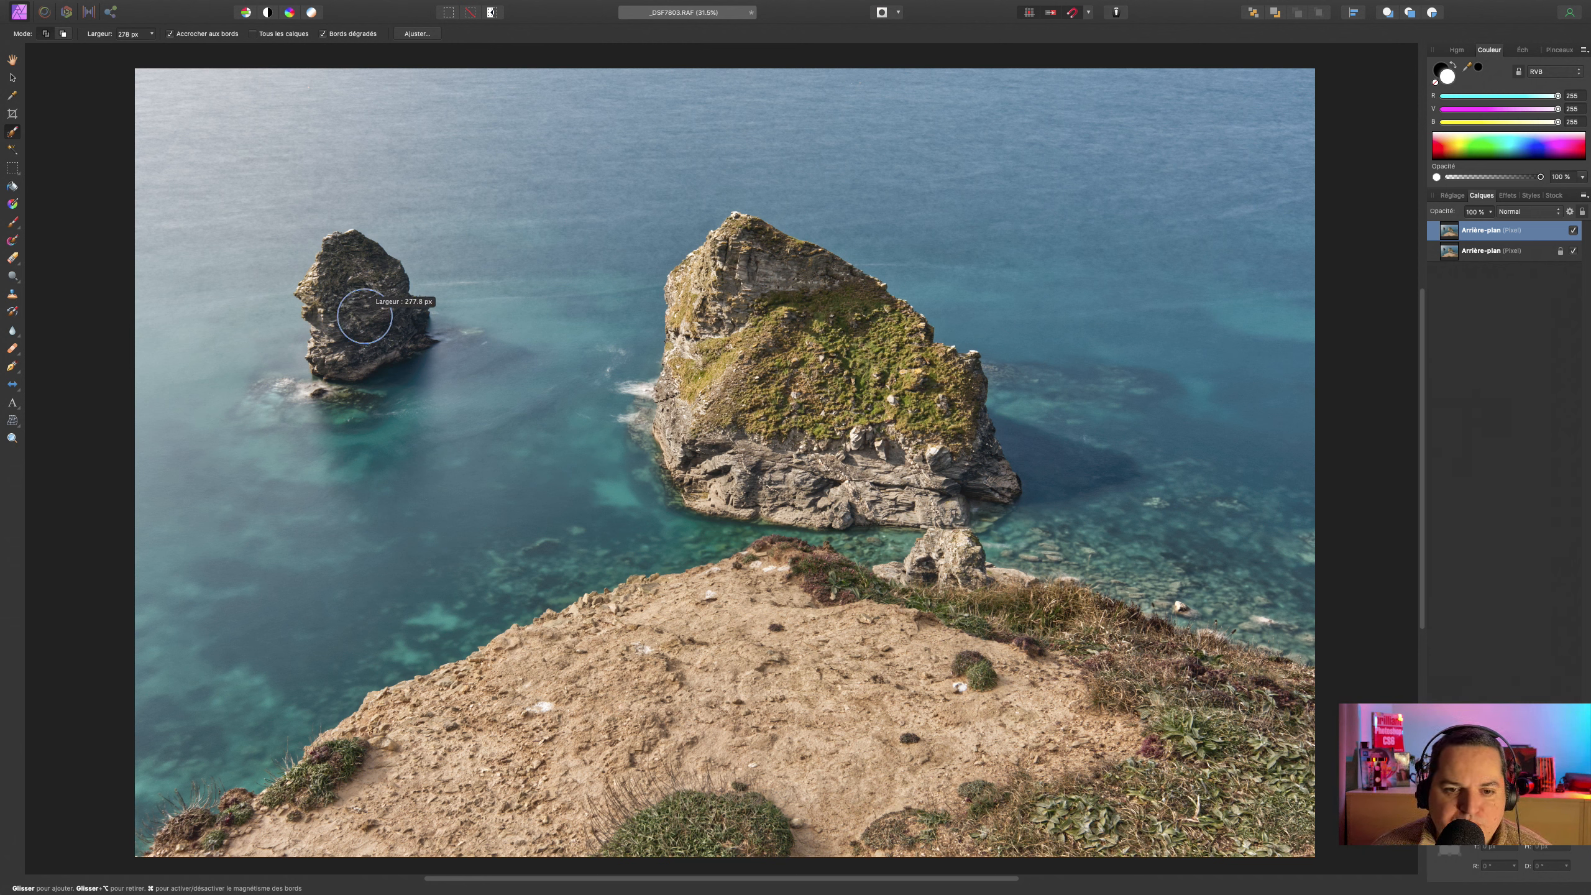
pyautogui.moveTo(366, 316)
pyautogui.mouseDown()
pyautogui.moveTo(418, 315)
pyautogui.moveTo(369, 315)
pyautogui.moveTo(396, 313)
pyautogui.moveTo(371, 295)
pyautogui.mouseUp()
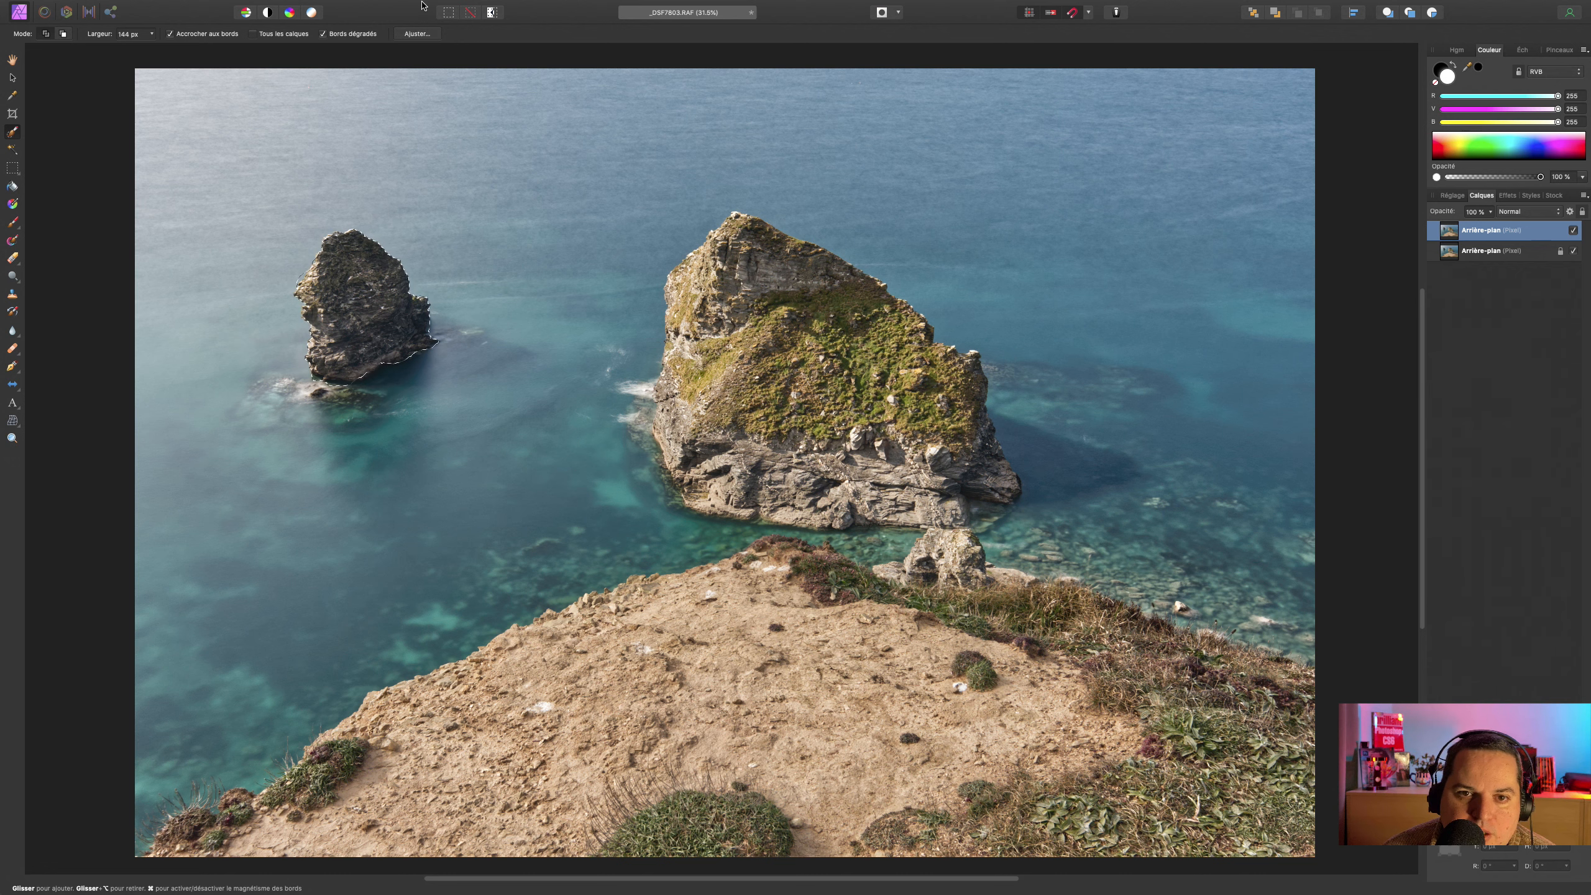
# - Open the refinement of the small rock's selection and compare the Cache noir, Cache blanc and Noir et blanc previews
pyautogui.click(418, 34)
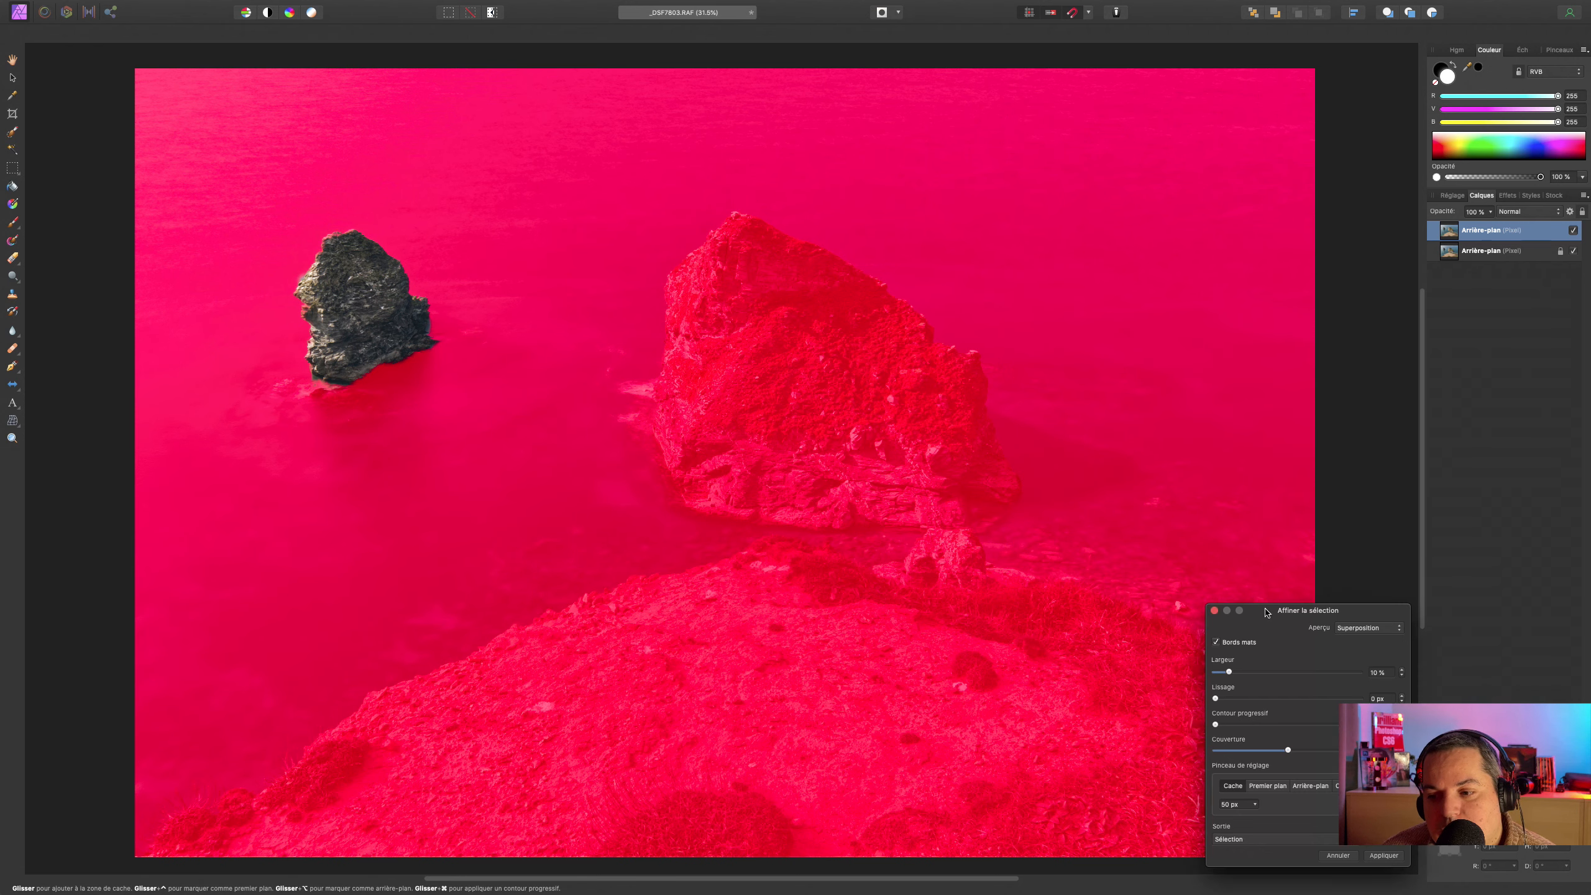
pyautogui.moveTo(1266, 612); pyautogui.dragTo(612, 160)
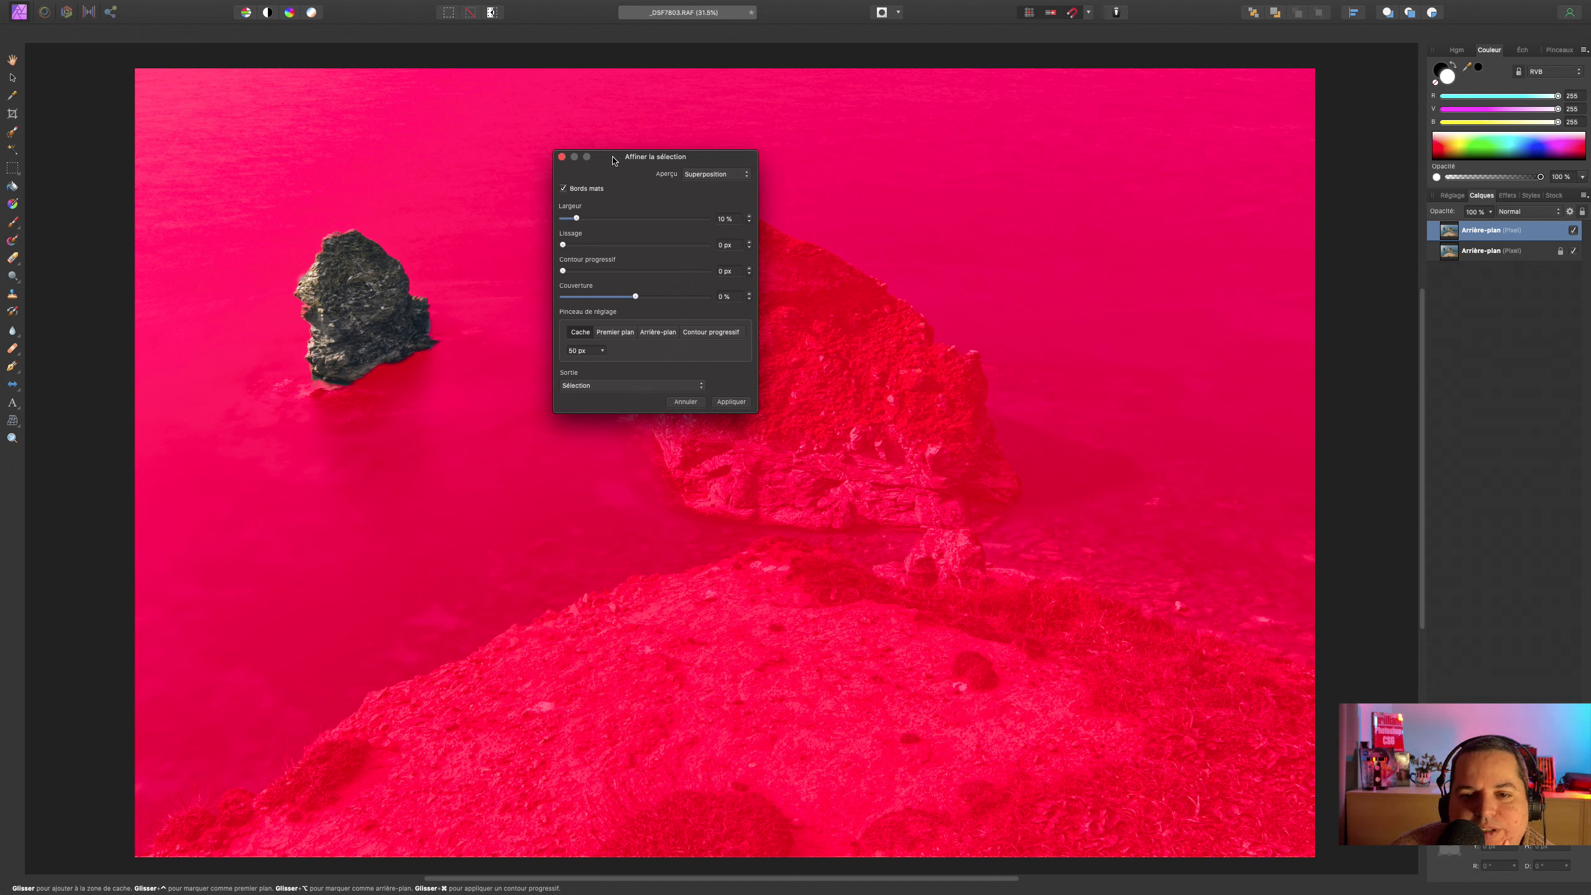
pyautogui.click(714, 176)
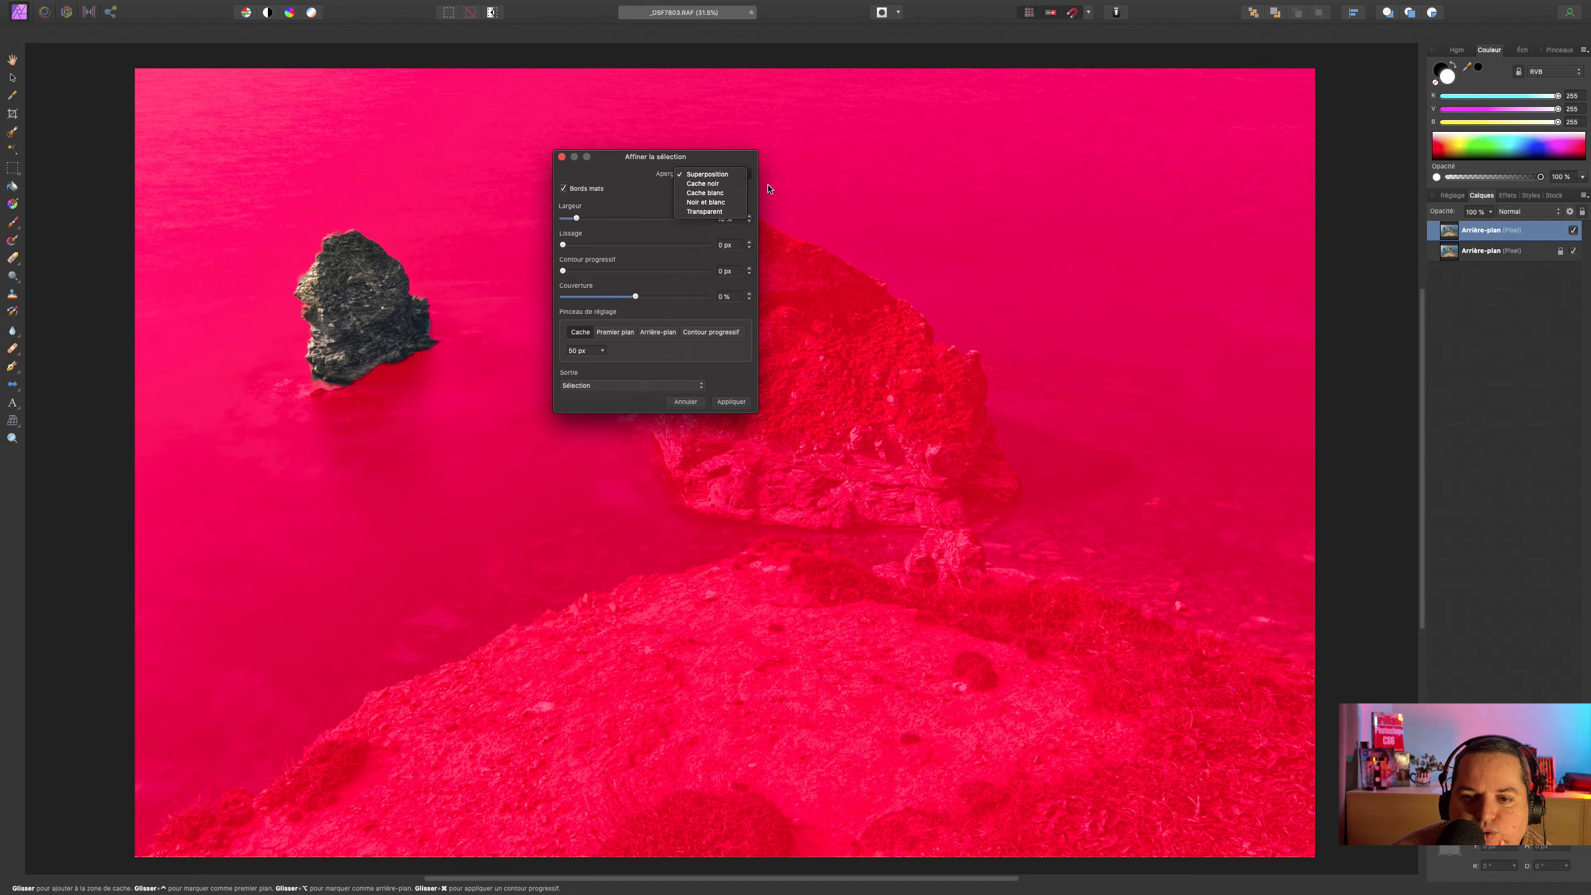
pyautogui.click(708, 182)
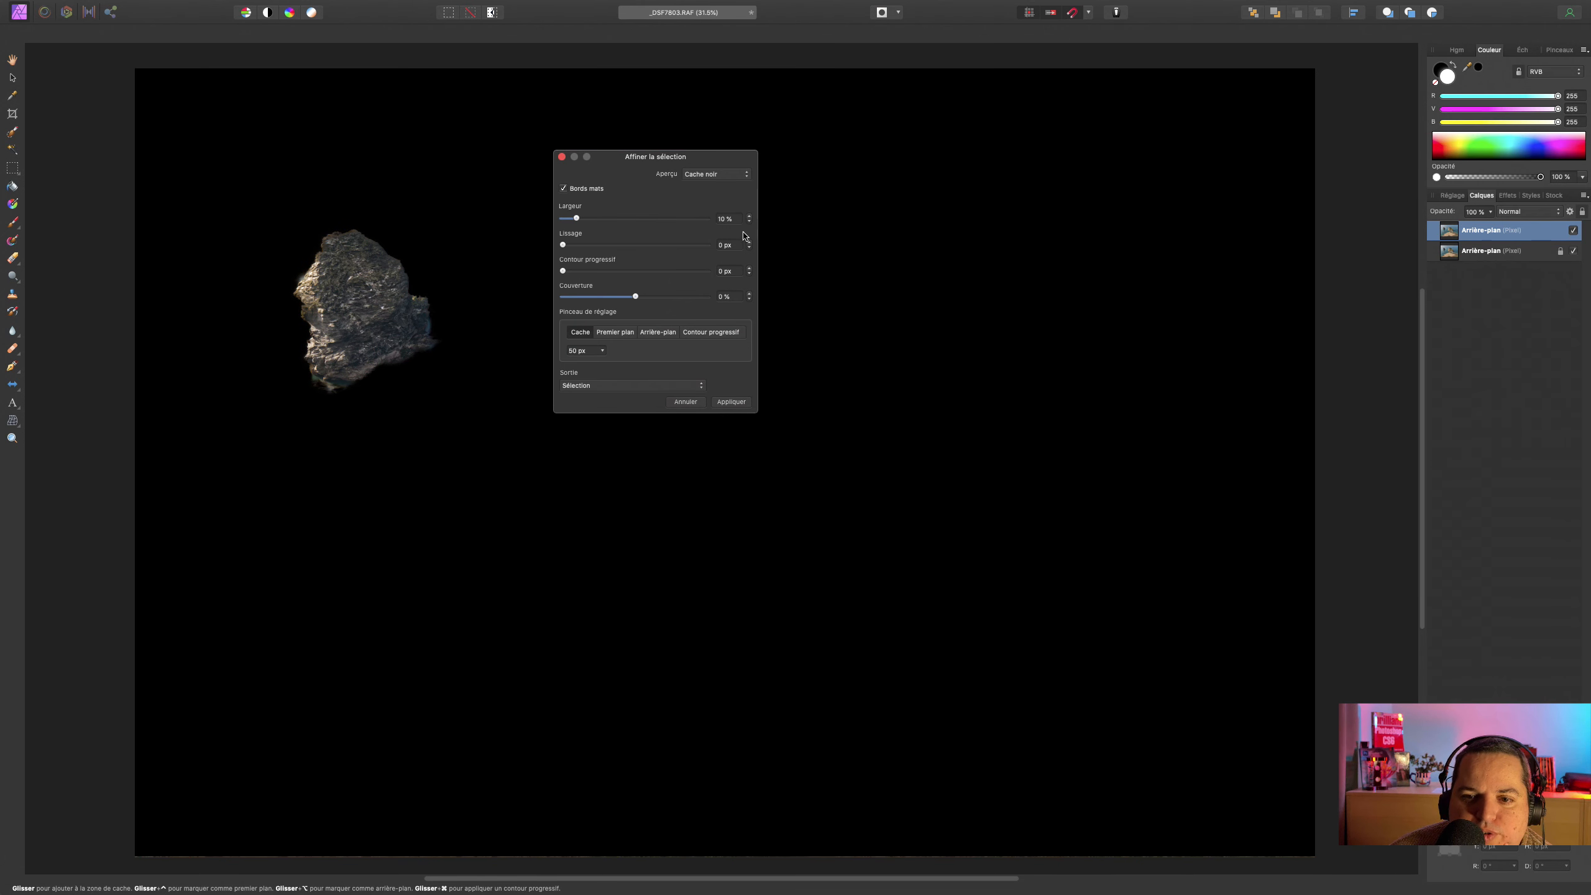
pyautogui.click(734, 175)
pyautogui.click(729, 189)
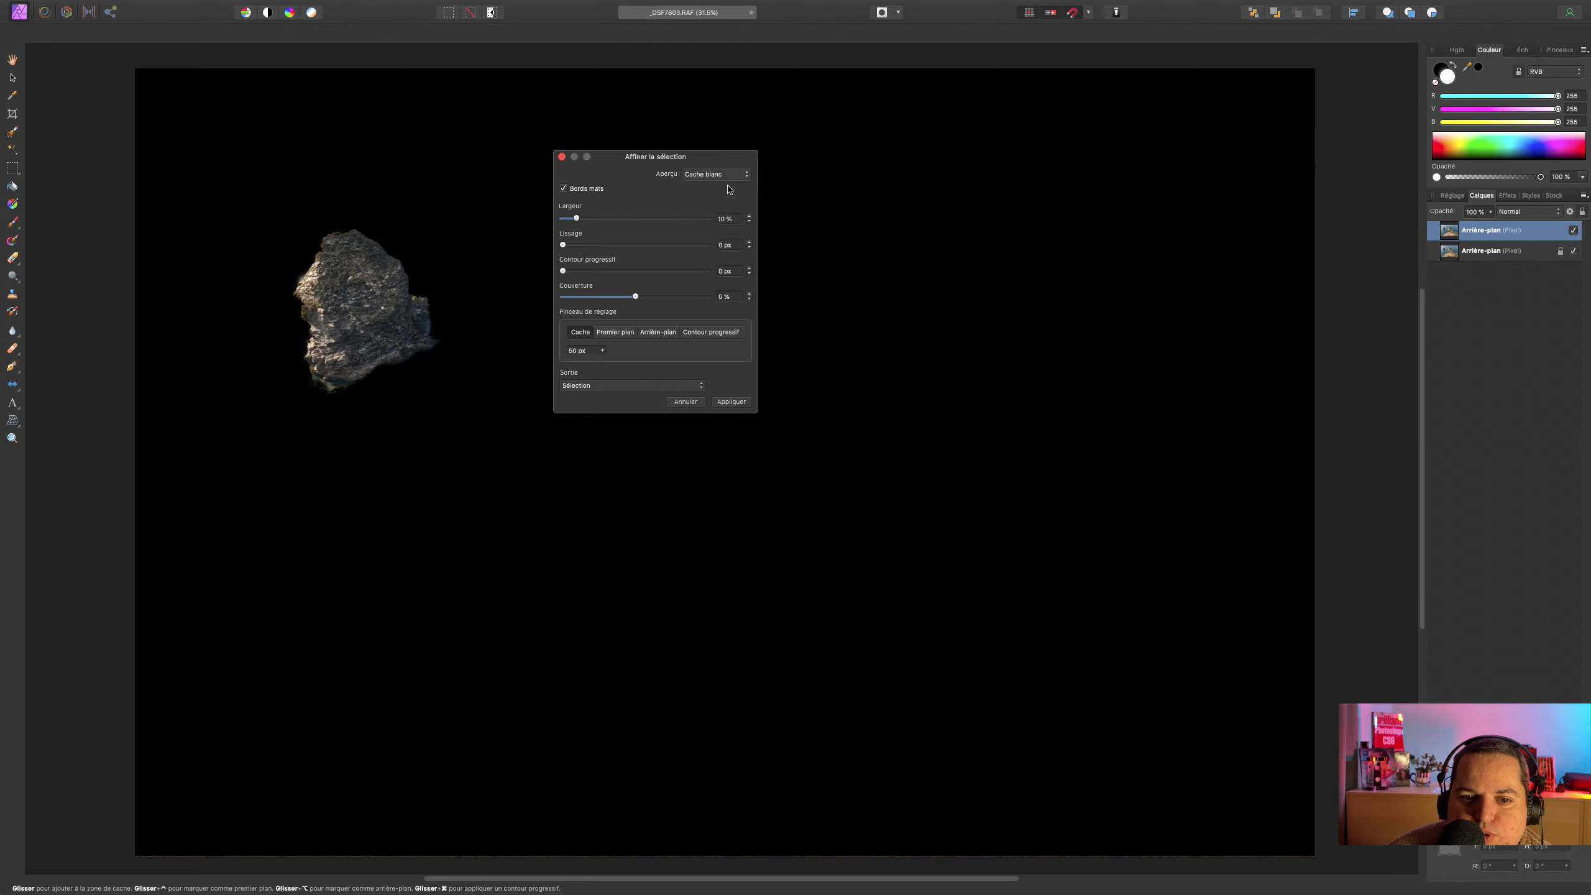
pyautogui.click(729, 175)
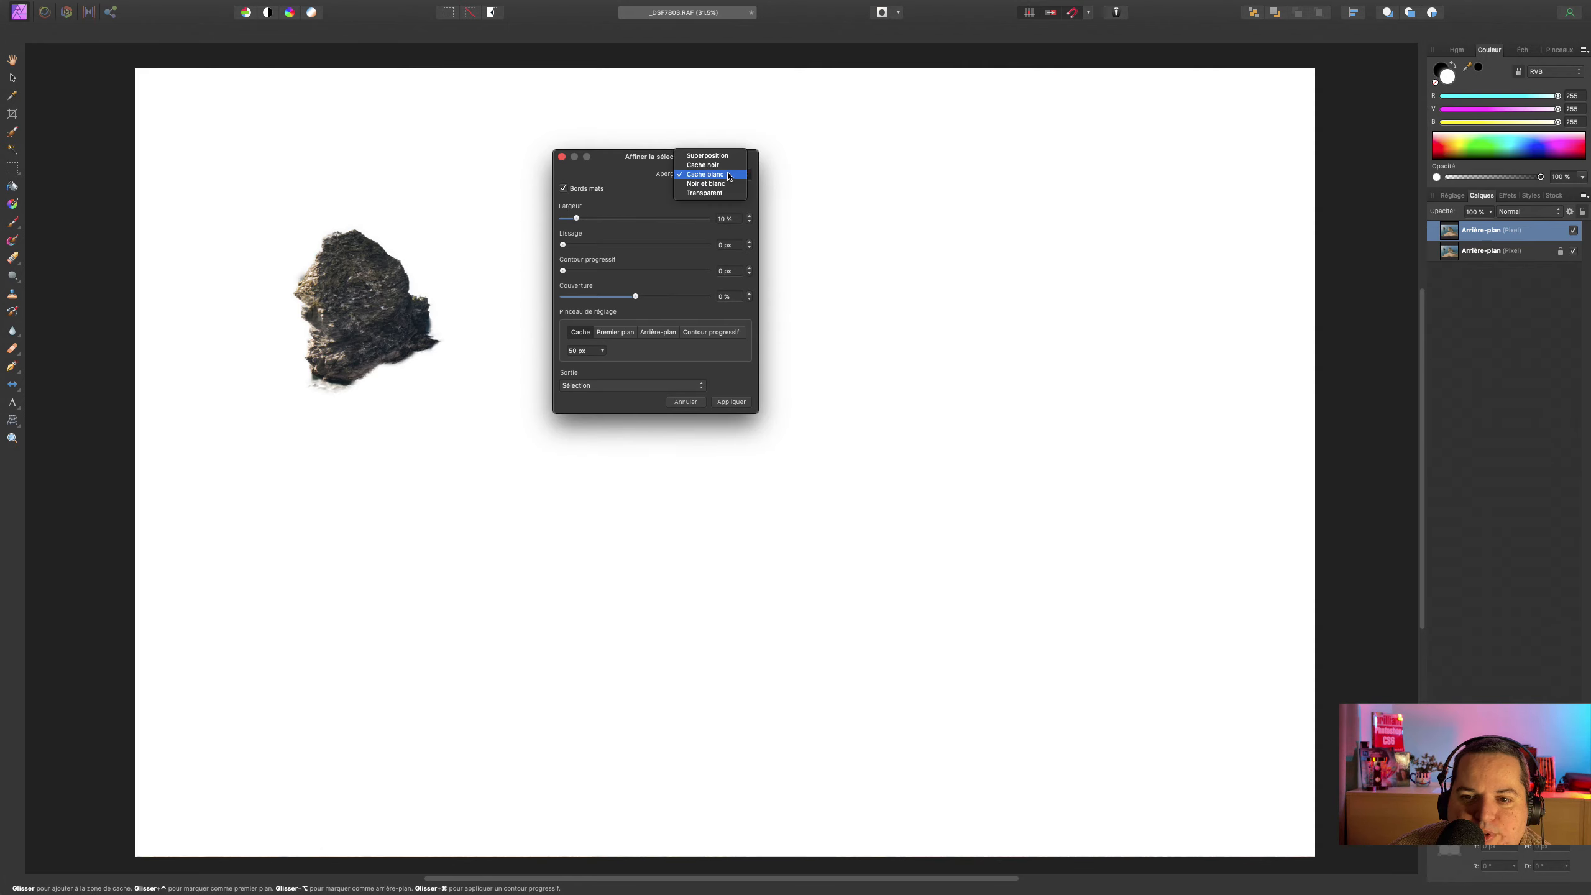
pyautogui.click(727, 184)
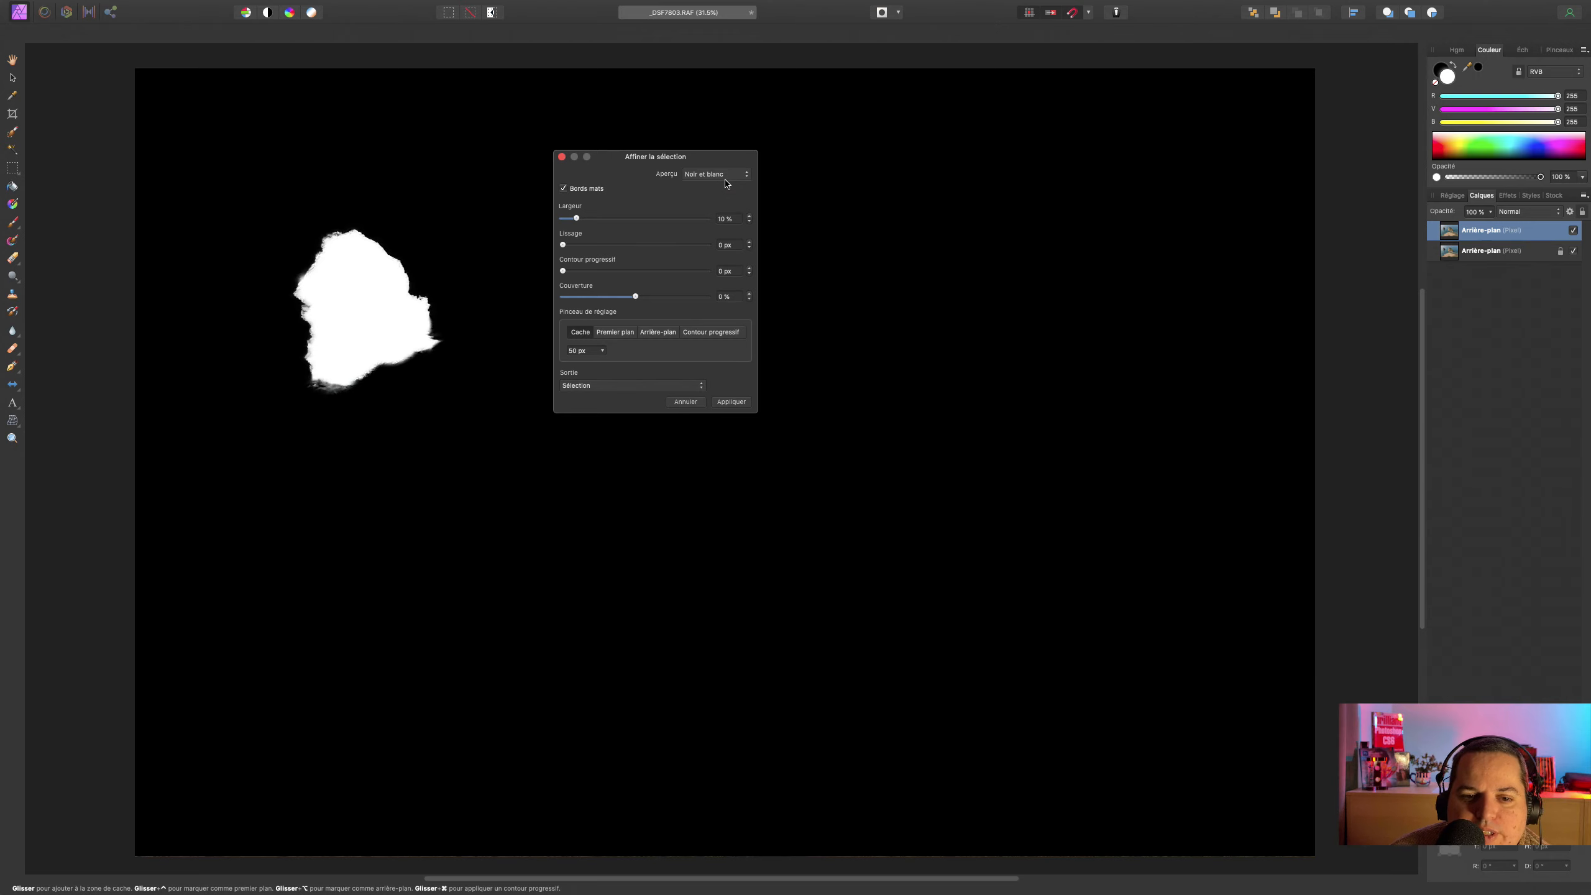
# - View the selection with the Transparent preview and return to the Noir et blanc preview
pyautogui.click(726, 180)
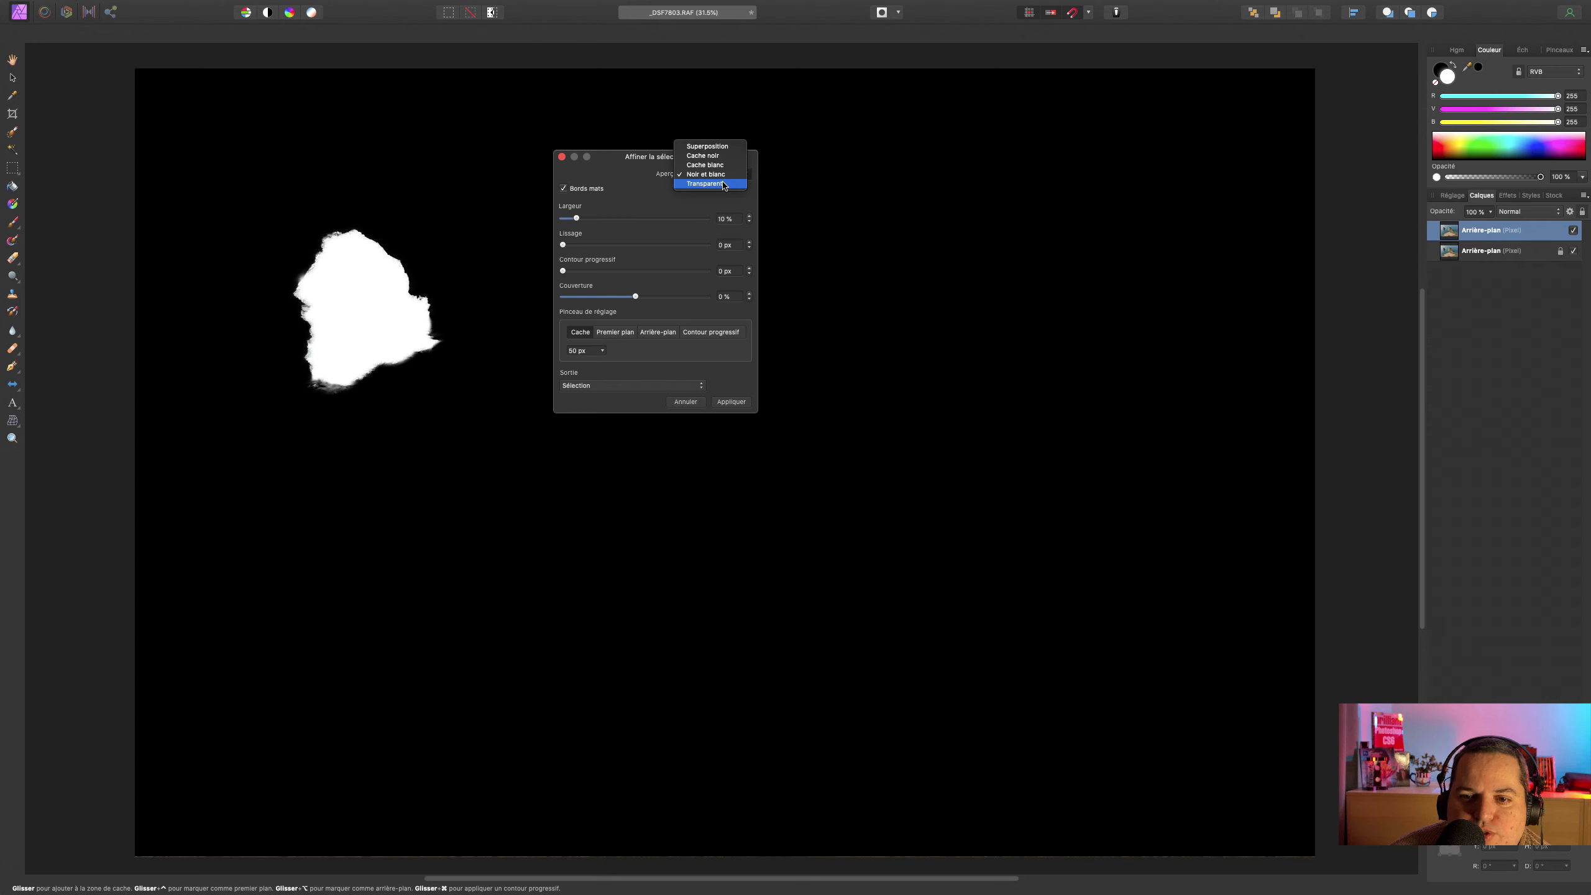
pyautogui.click(724, 184)
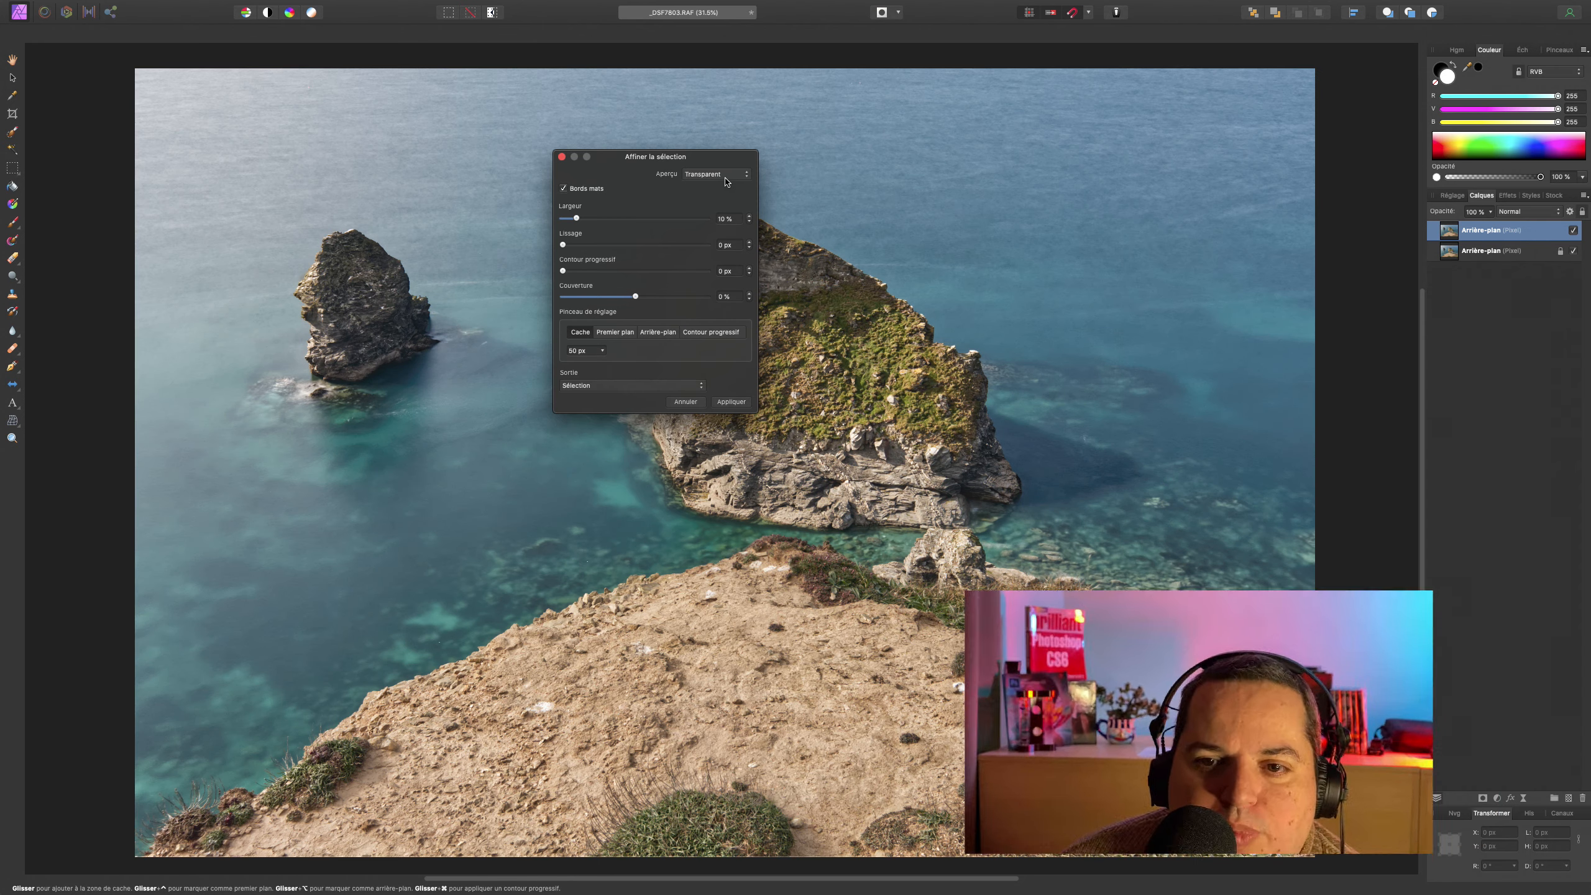
pyautogui.click(726, 181)
pyautogui.click(726, 180)
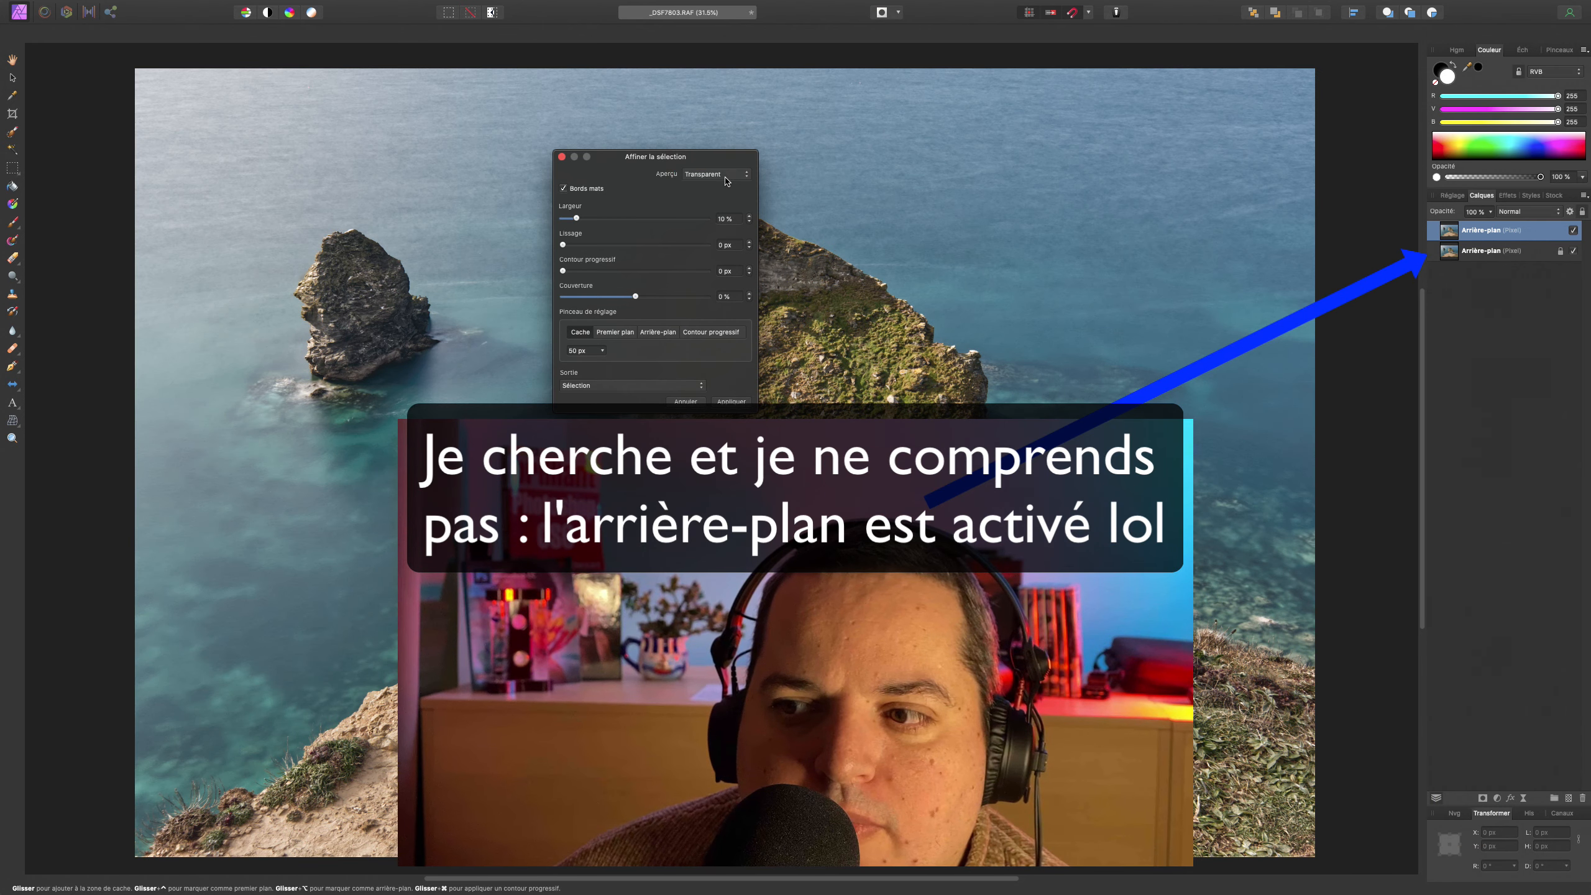
pyautogui.click(727, 180)
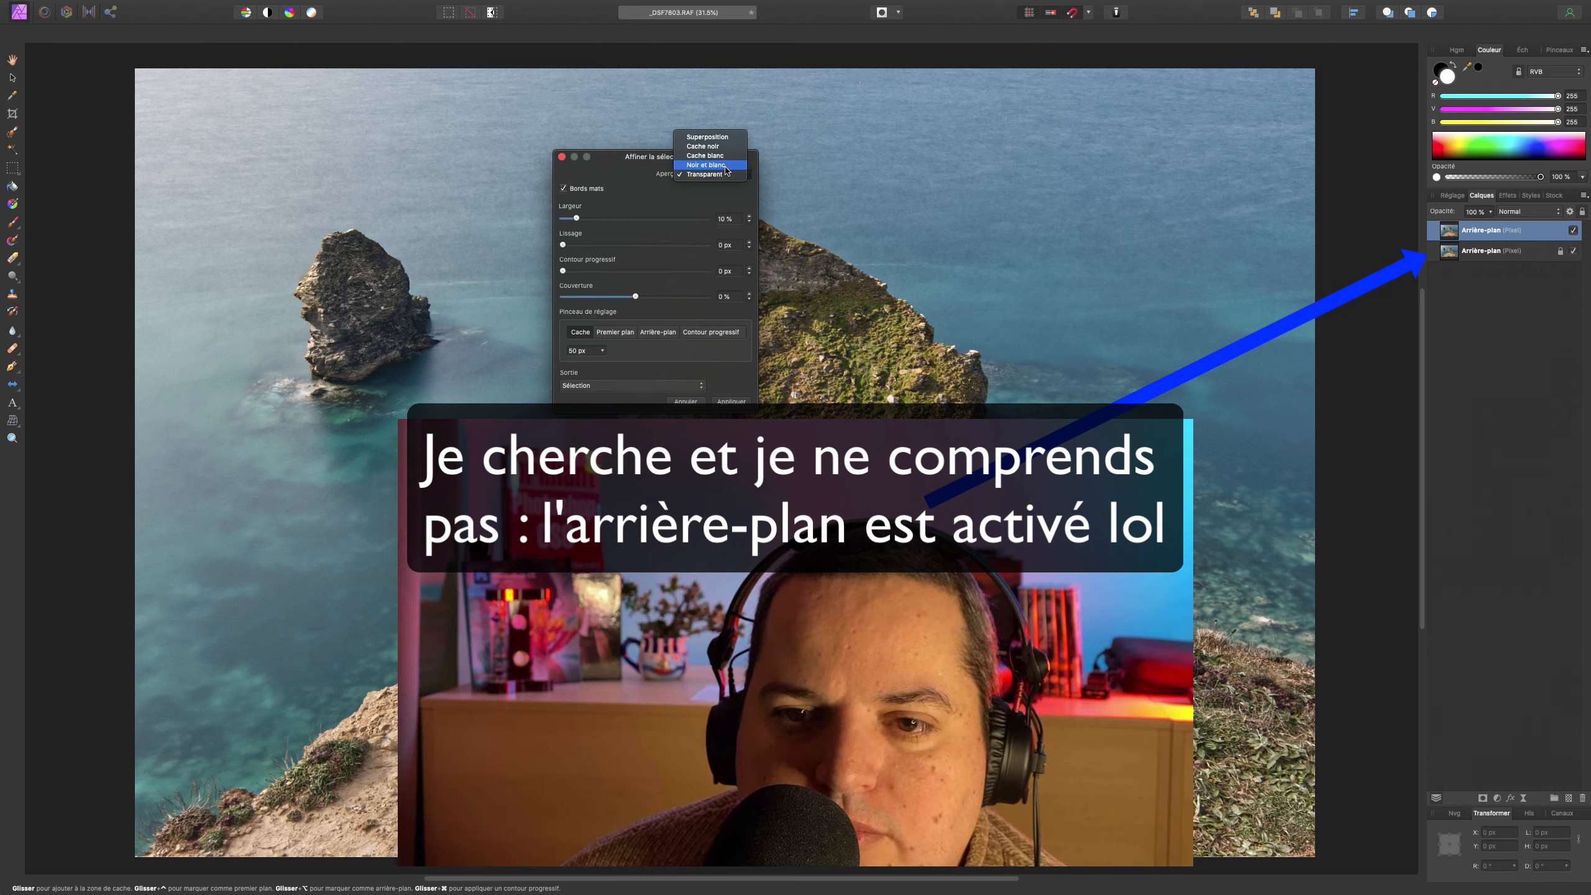
pyautogui.click(726, 166)
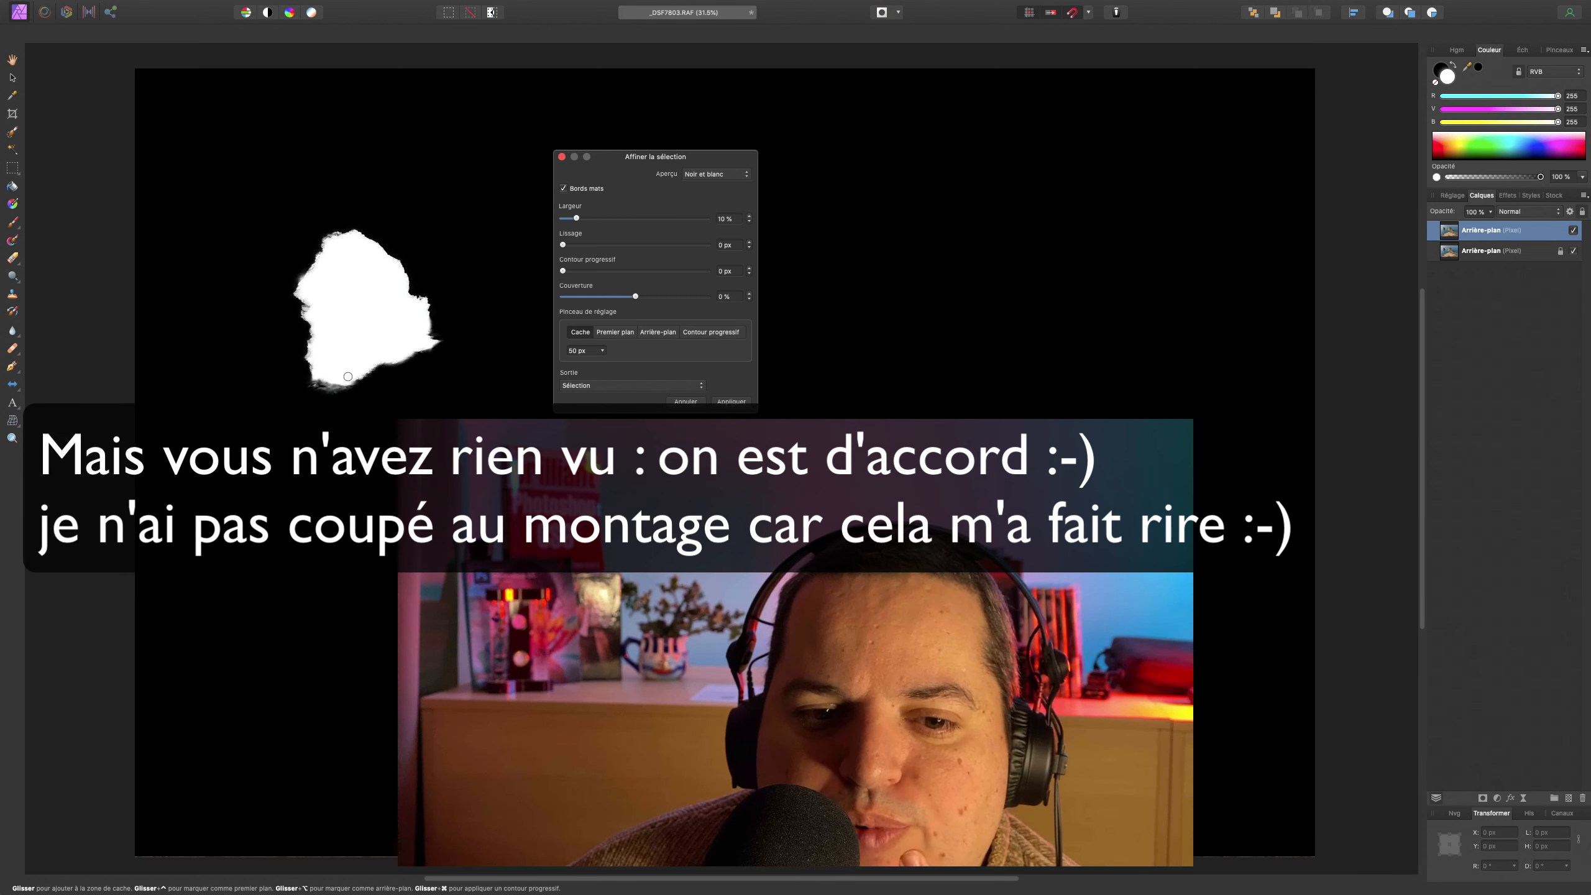
# - Set the preview to Superposition and paint along the small rock's lower edge with the 50 px Cache adjustment brush
pyautogui.click(717, 173)
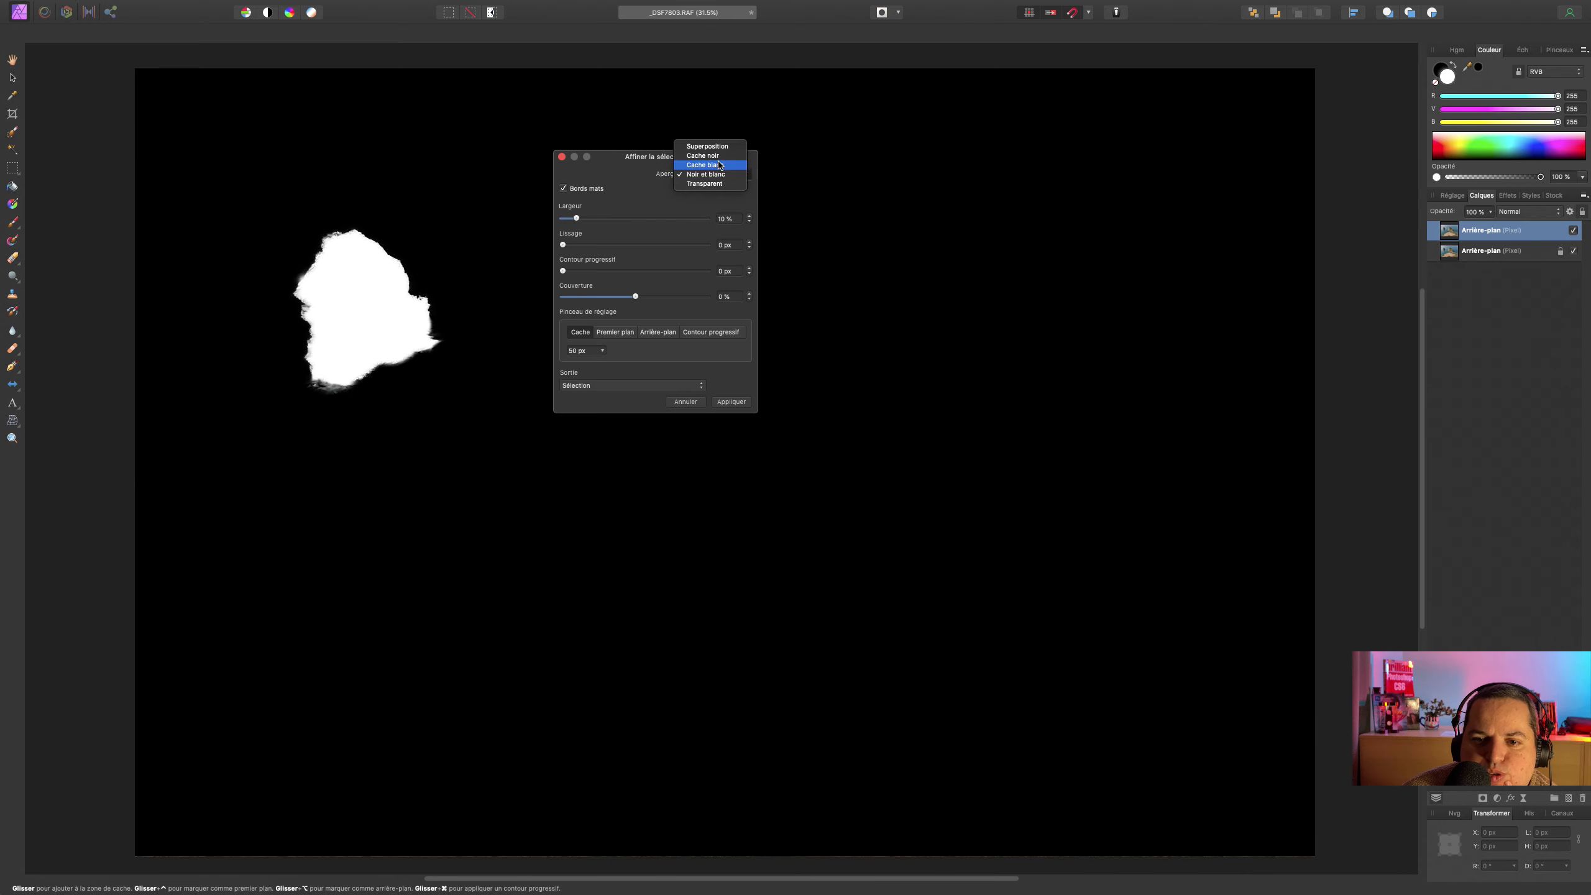
pyautogui.click(707, 146)
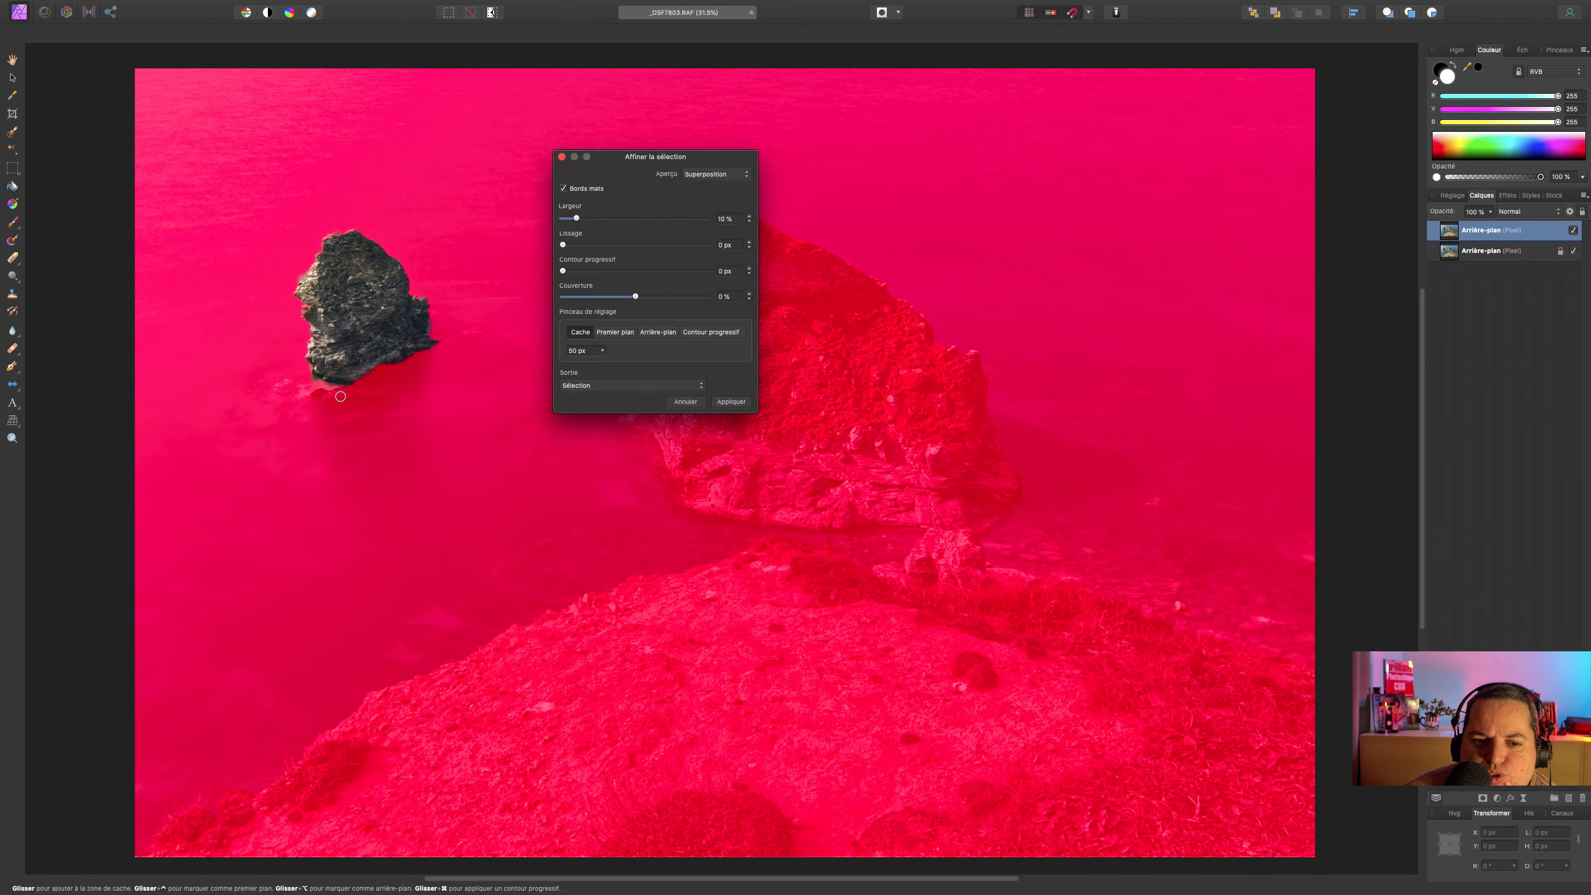
pyautogui.click(318, 379)
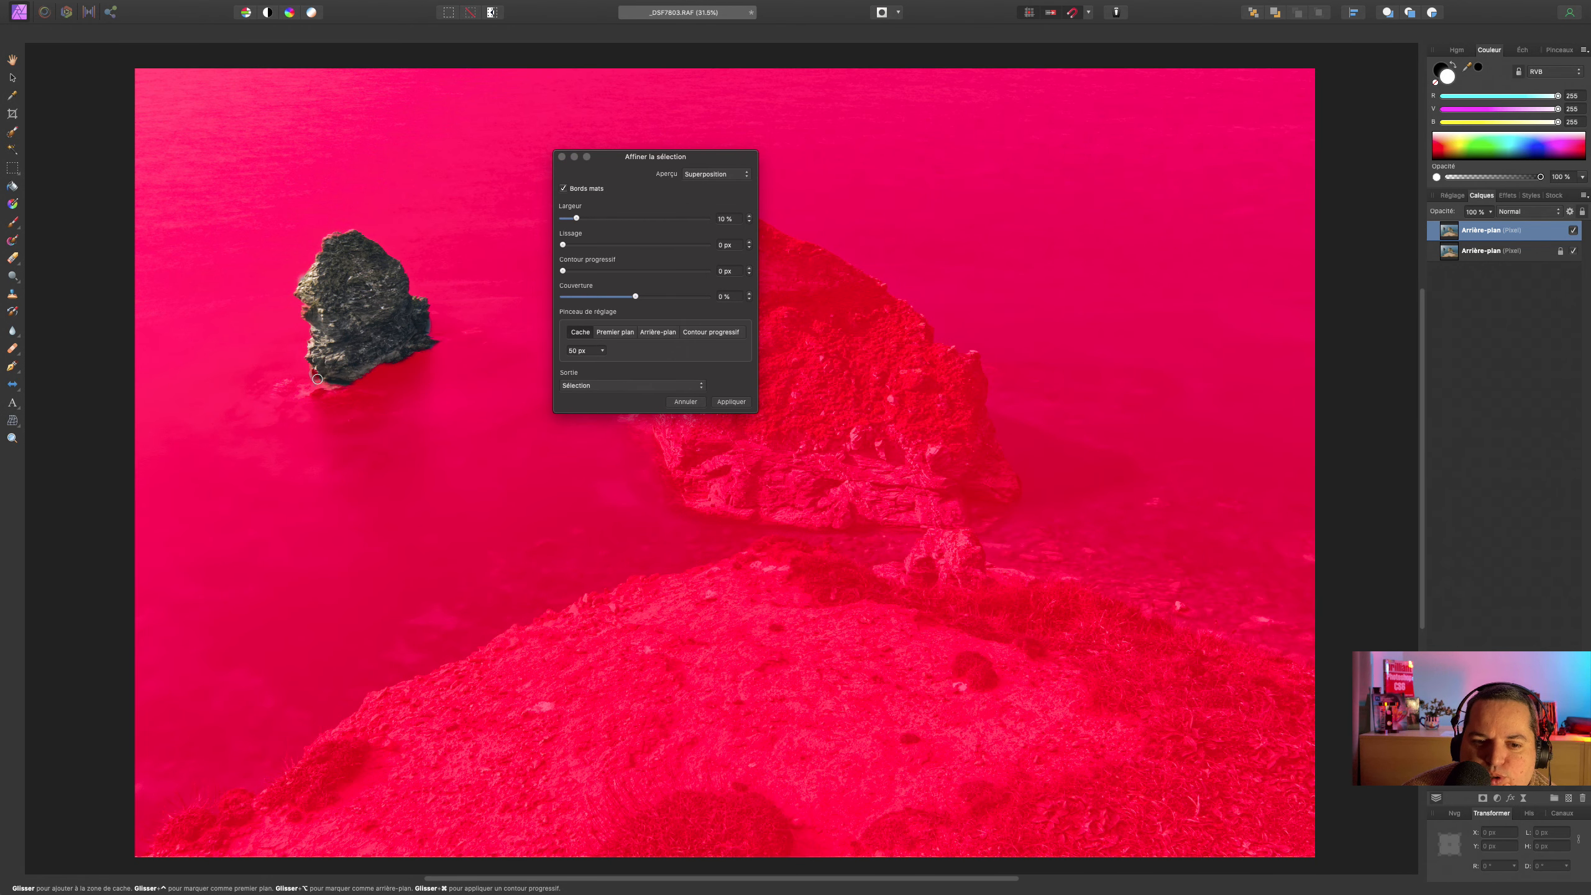
pyautogui.moveTo(318, 379)
pyautogui.mouseDown()
pyautogui.moveTo(346, 387)
pyautogui.moveTo(433, 340)
pyautogui.moveTo(394, 259)
pyautogui.moveTo(333, 231)
pyautogui.moveTo(296, 299)
pyautogui.moveTo(311, 378)
pyautogui.moveTo(420, 369)
pyautogui.mouseUp()
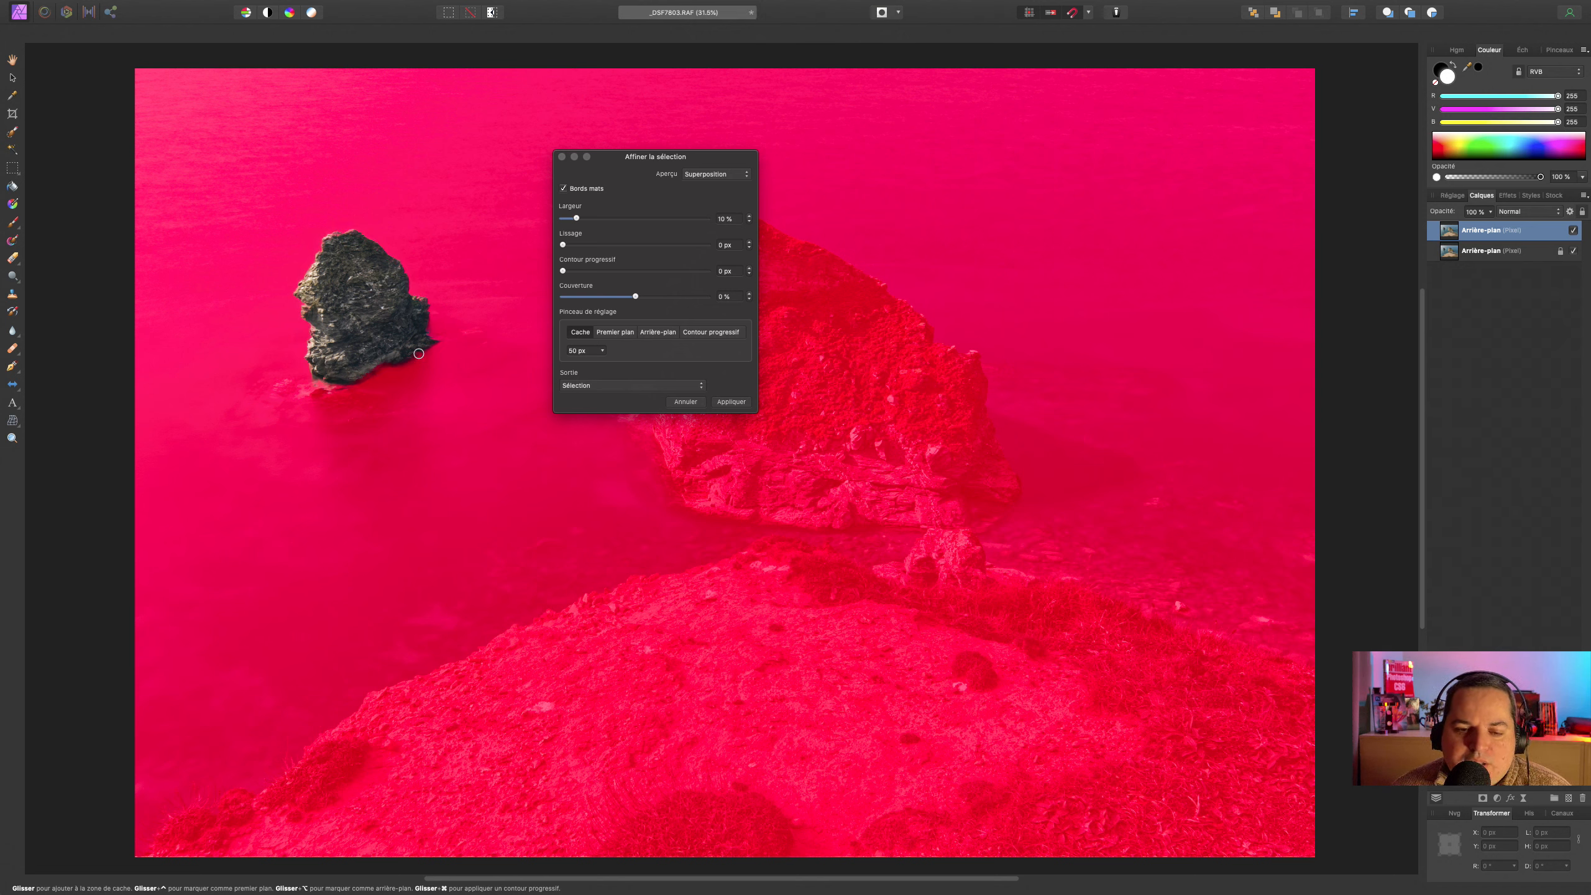
# - Examine the edges of the refined rock selection up close in the Noir et blanc preview
pyautogui.click(726, 174)
pyautogui.click(729, 203)
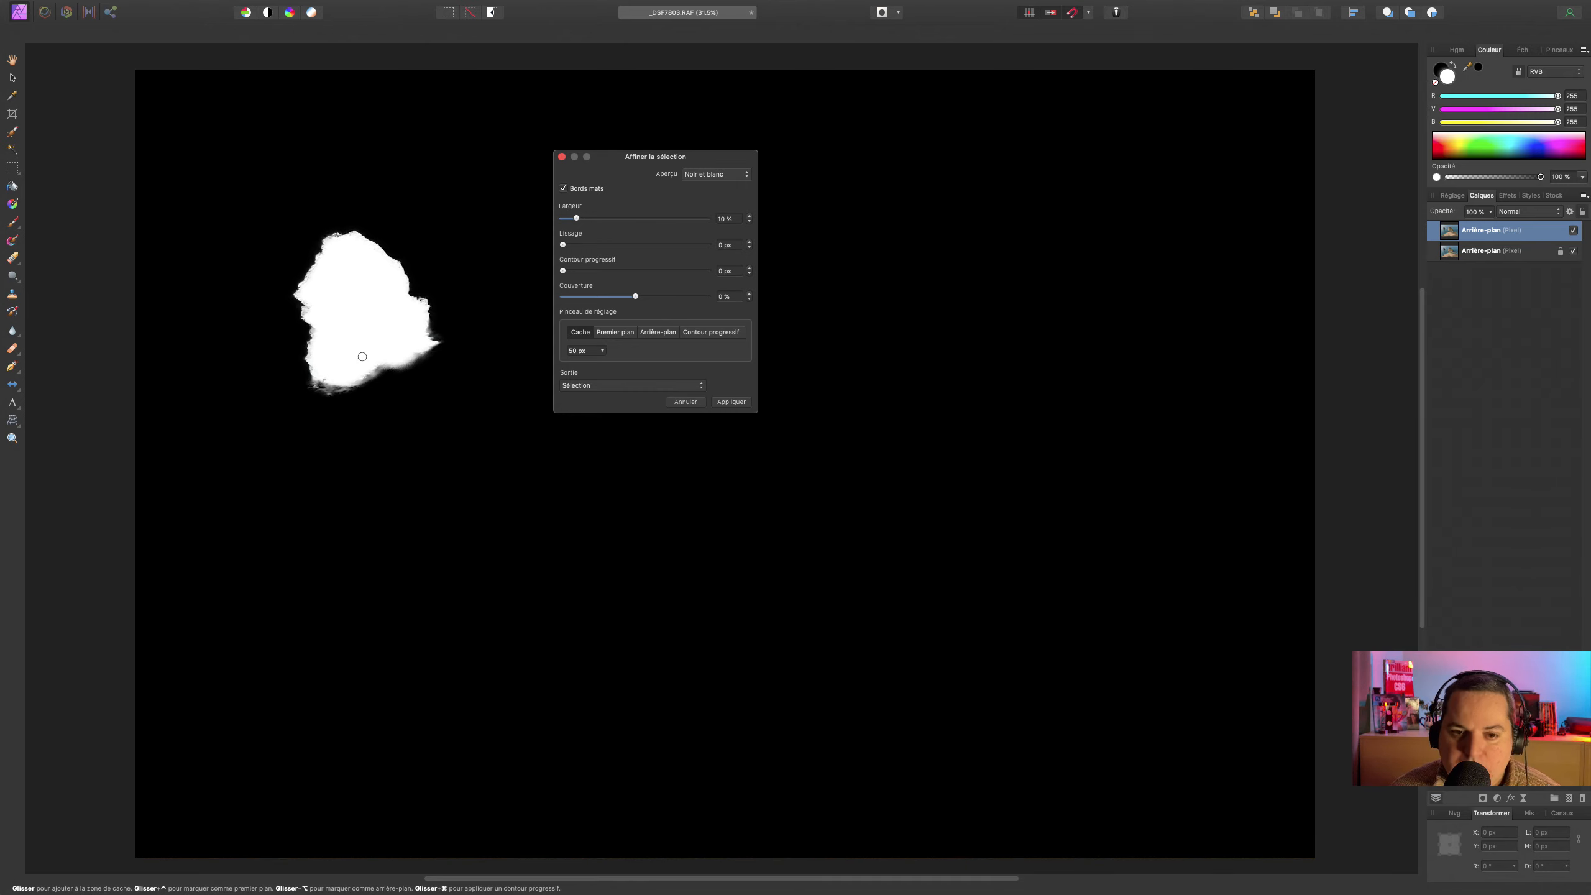
pyautogui.scroll(3, 362, 357)
pyautogui.scroll(2, 362, 356)
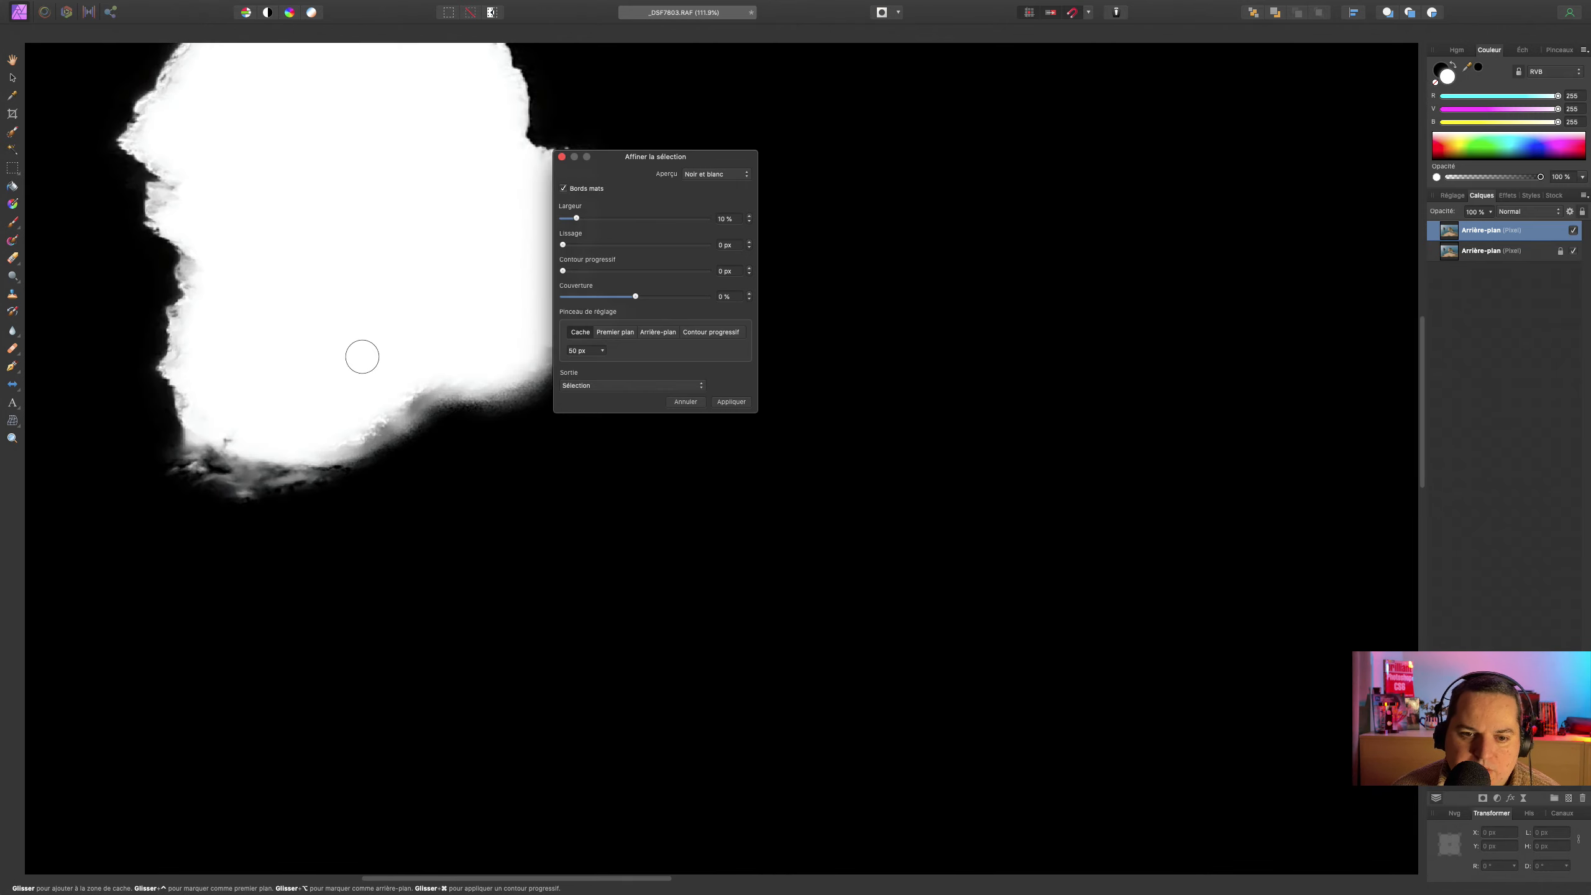
pyautogui.scroll(-1, 363, 356)
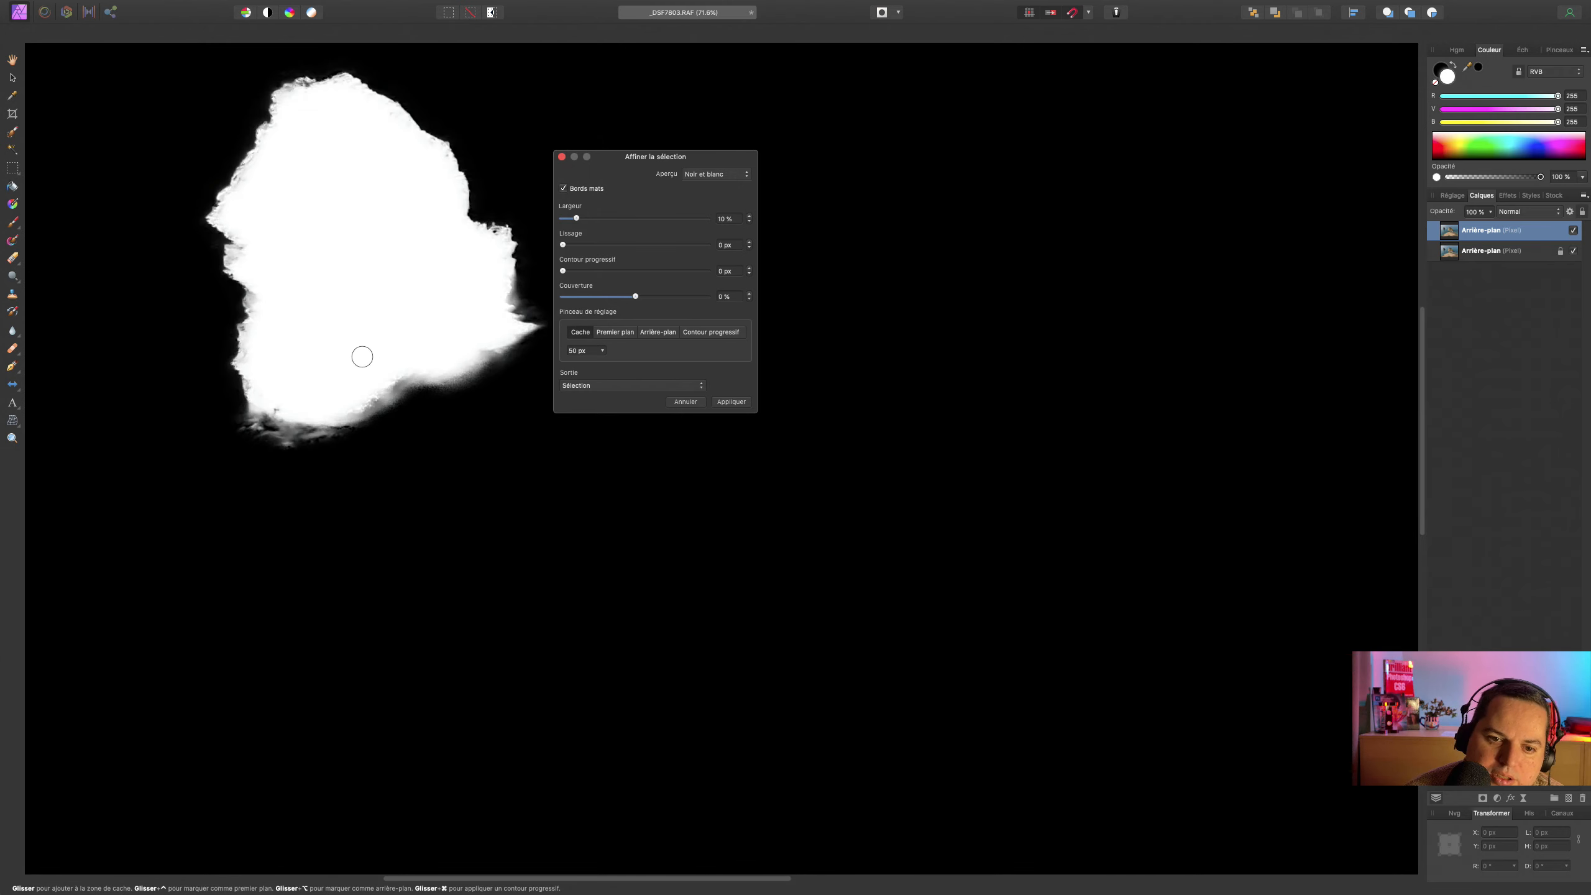
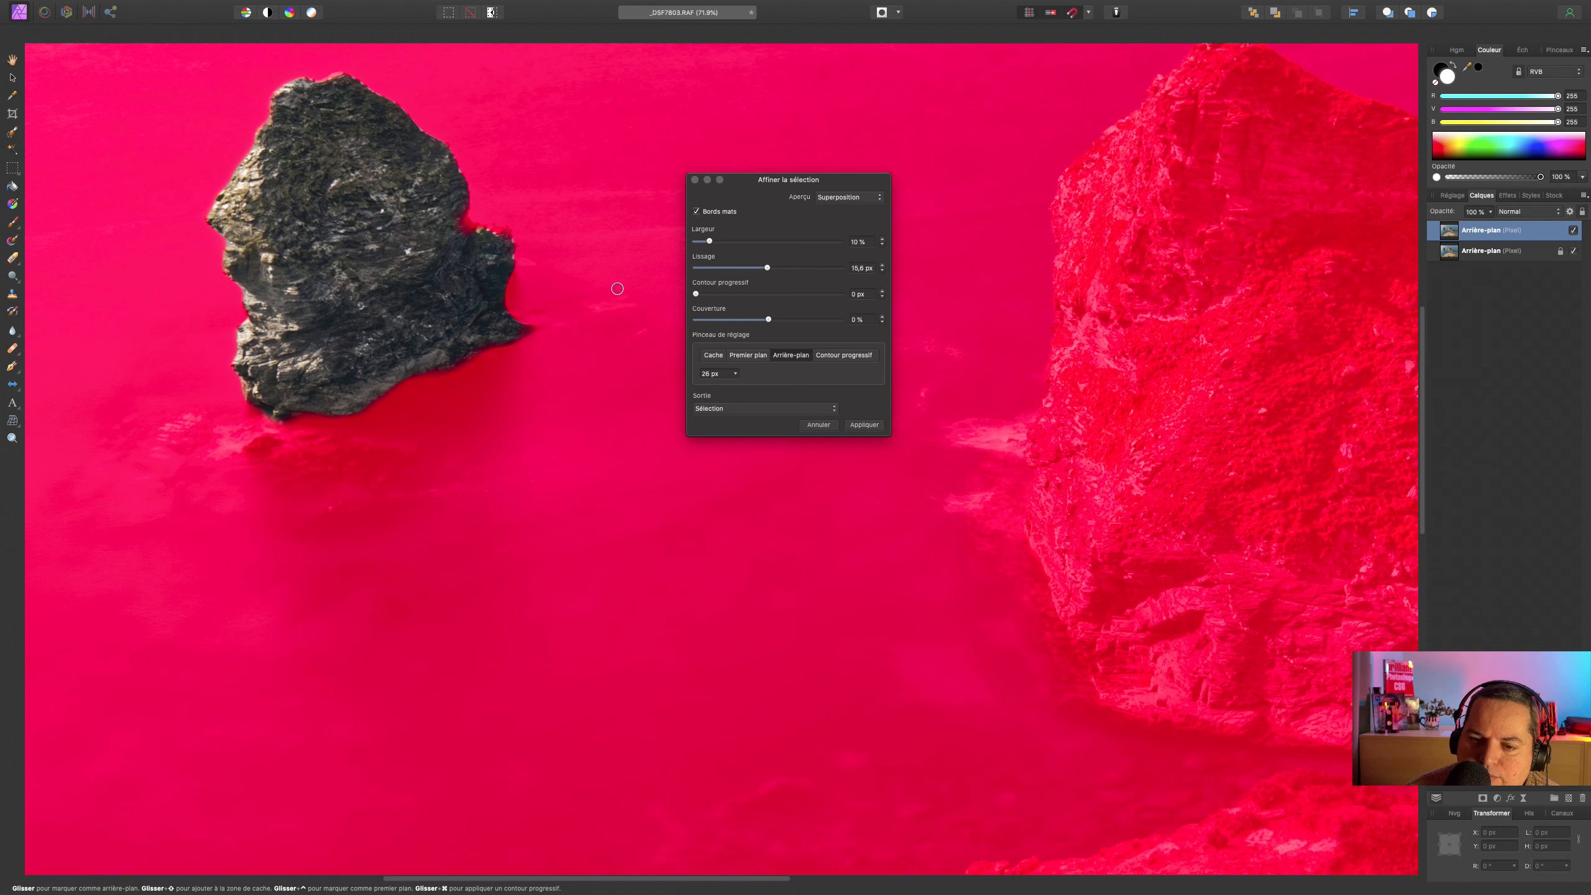
# - Mark the small rock's notch beside the ledge and its summit as Premier plan with the 26 px adjustment brush
pyautogui.click(743, 356)
pyautogui.moveTo(454, 219); pyautogui.dragTo(475, 256)
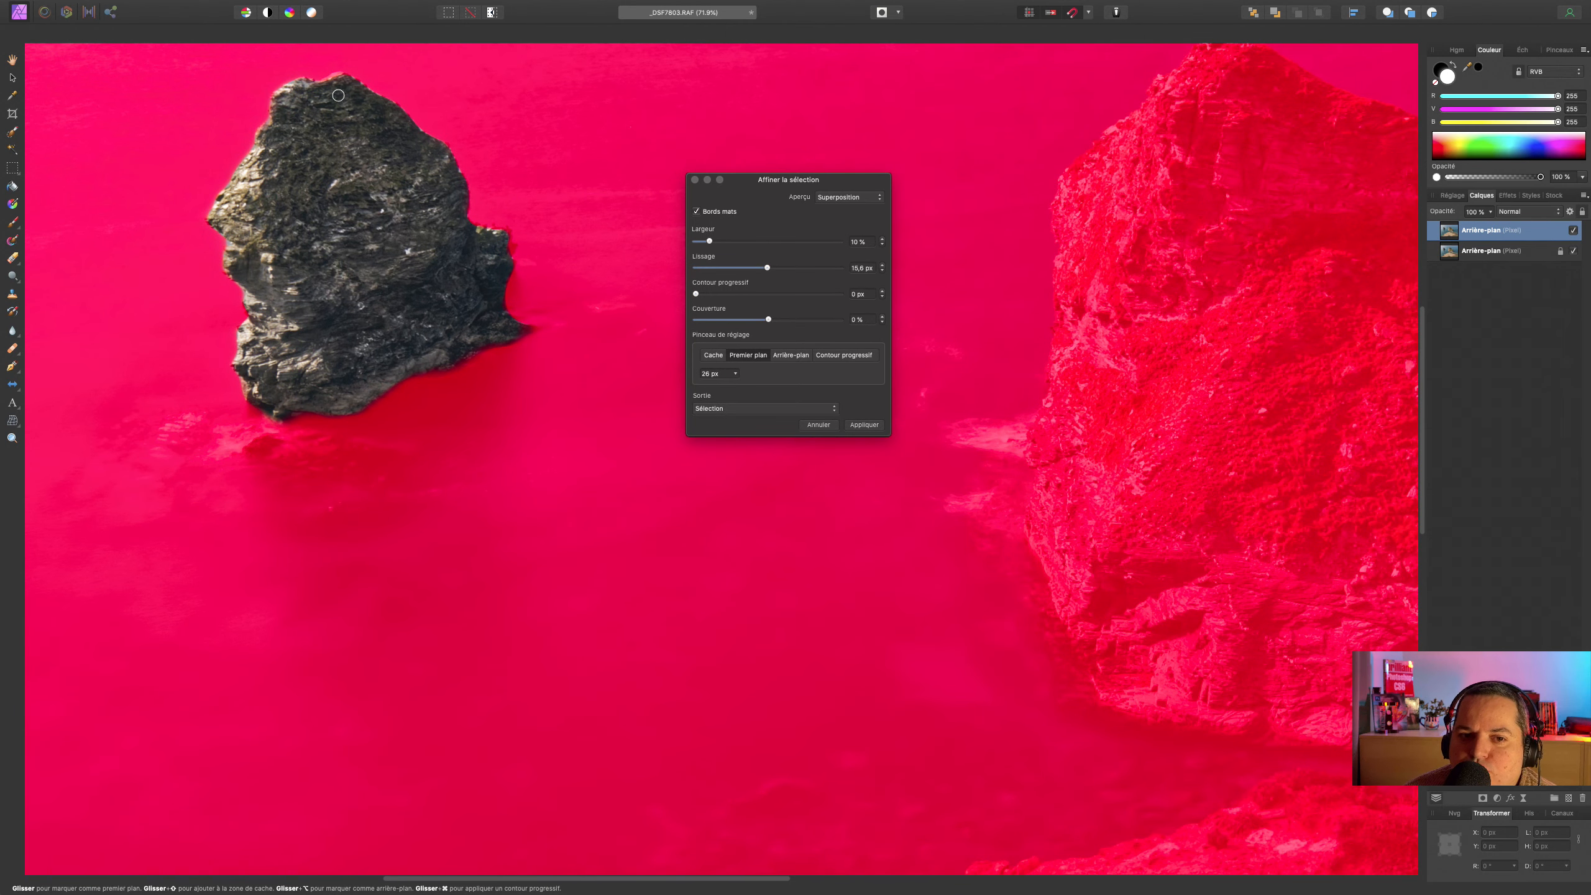
pyautogui.moveTo(326, 80); pyautogui.dragTo(352, 83)
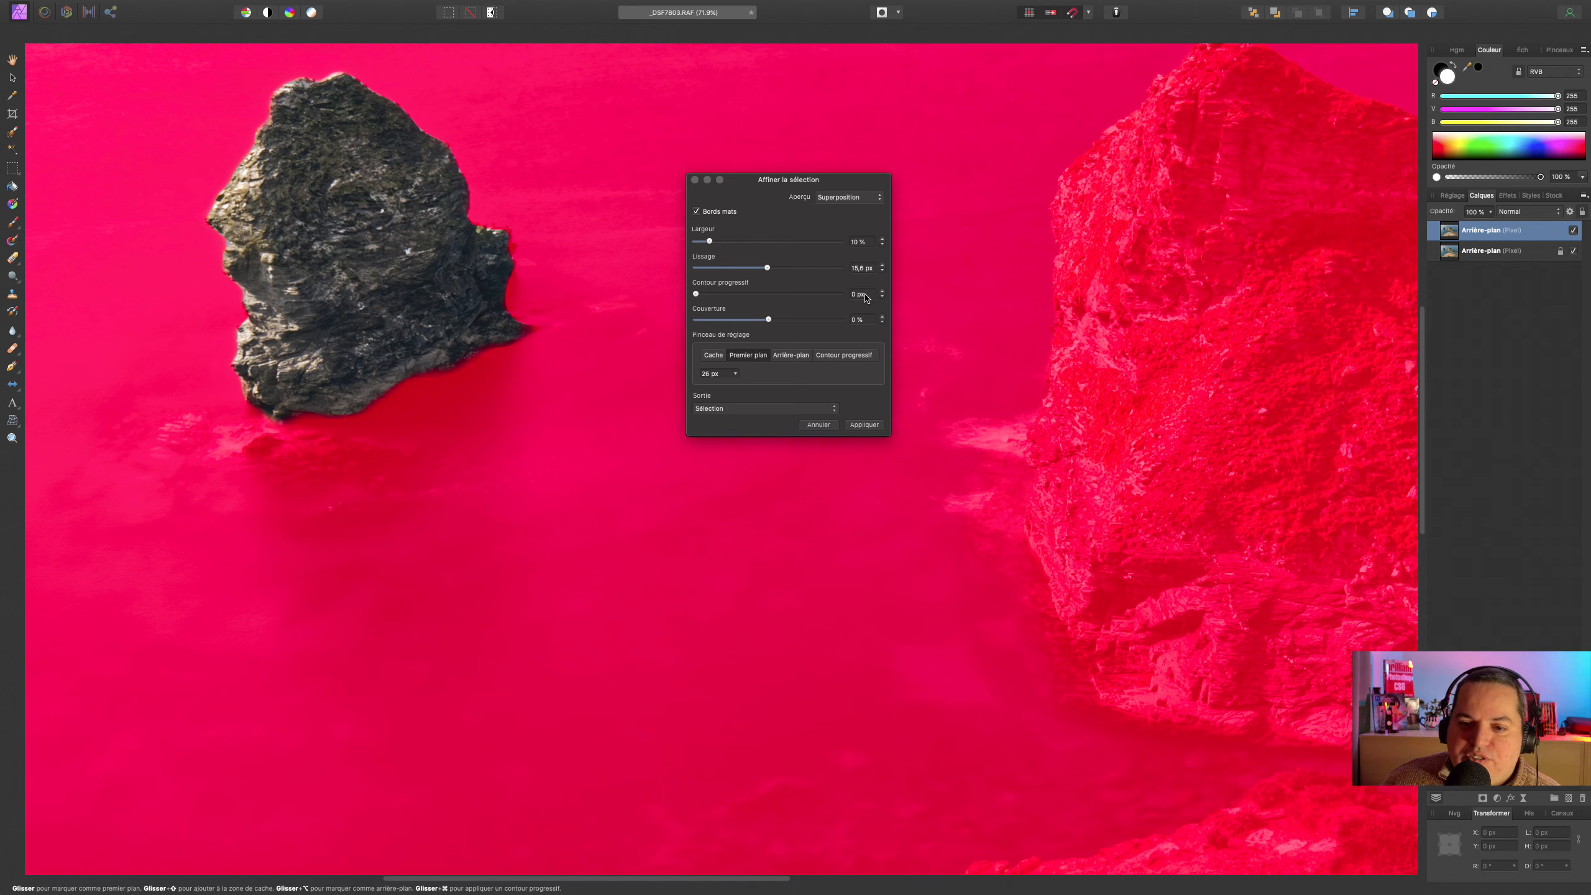
# - Output the refined rock selection to a new layer (Nouveau calque)
pyautogui.click(740, 409)
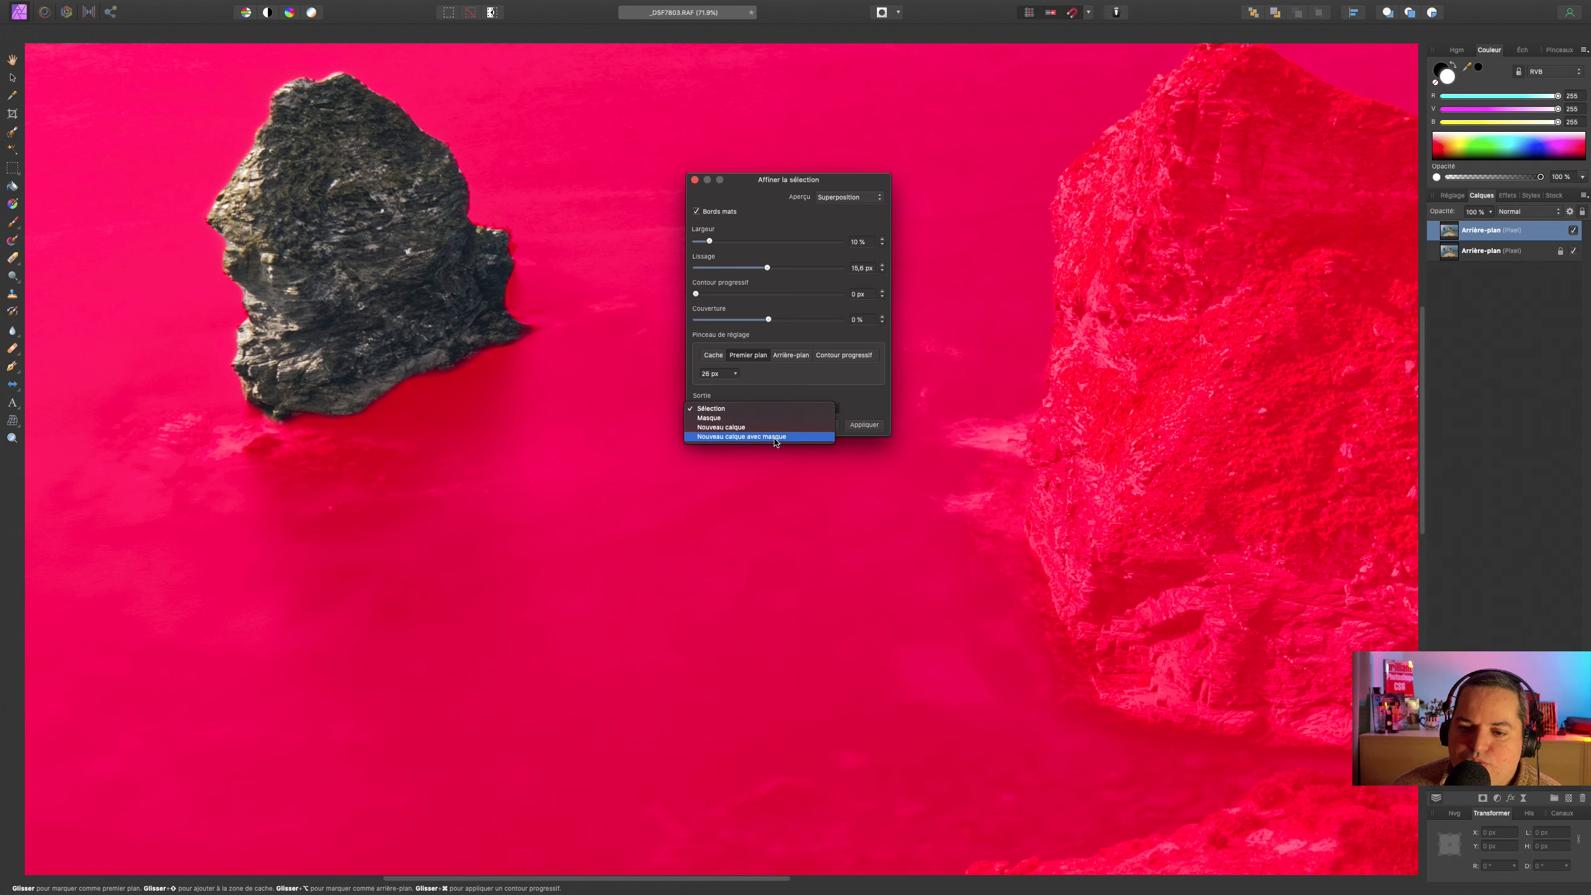
pyautogui.click(723, 428)
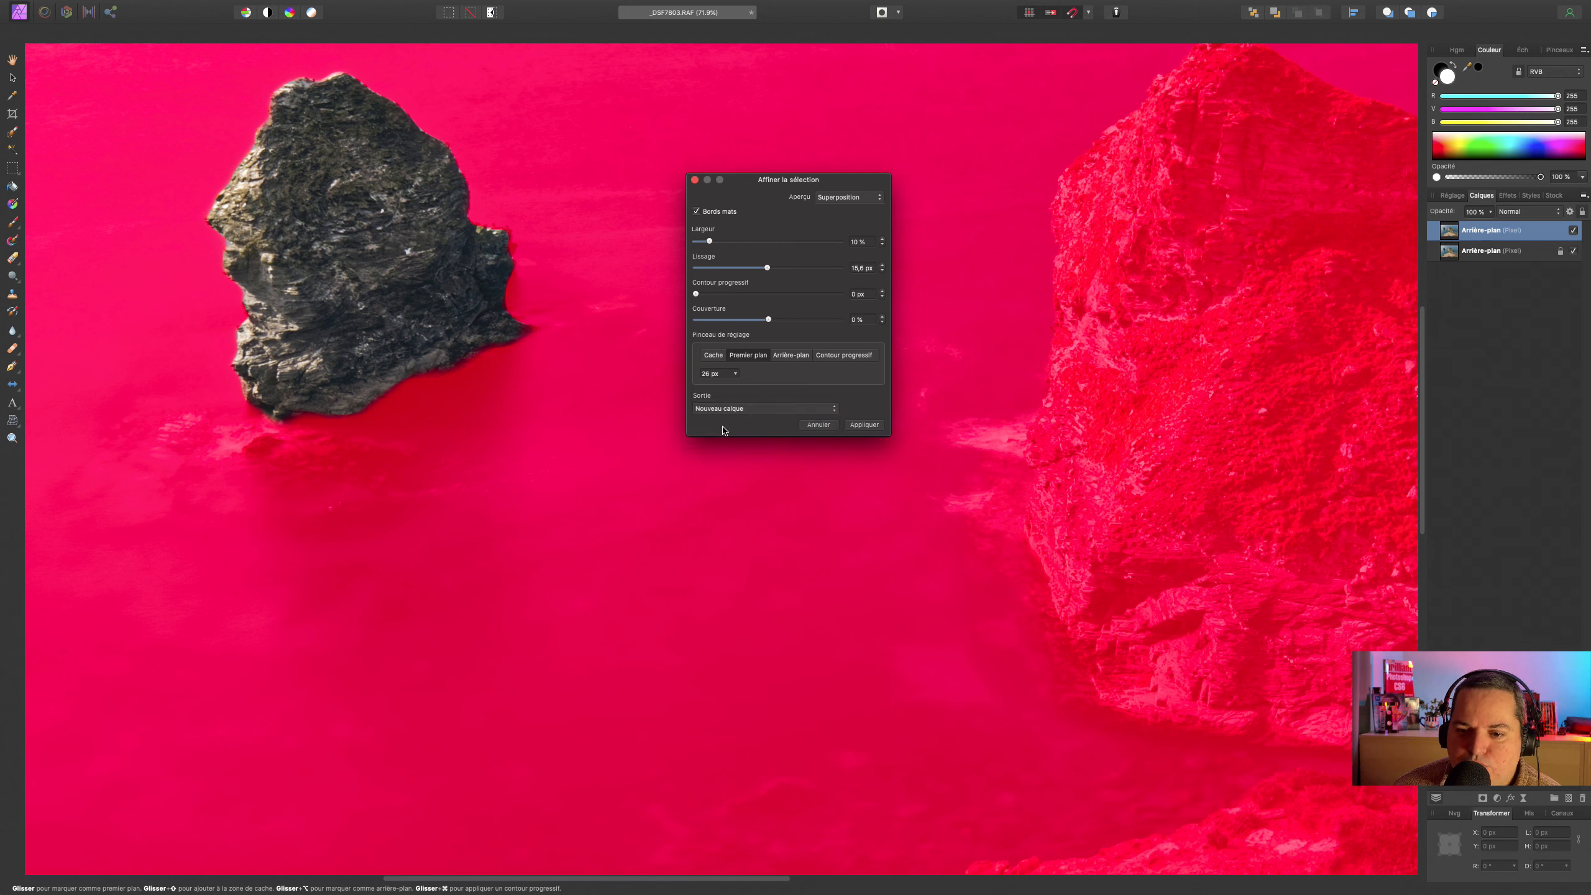
pyautogui.click(865, 425)
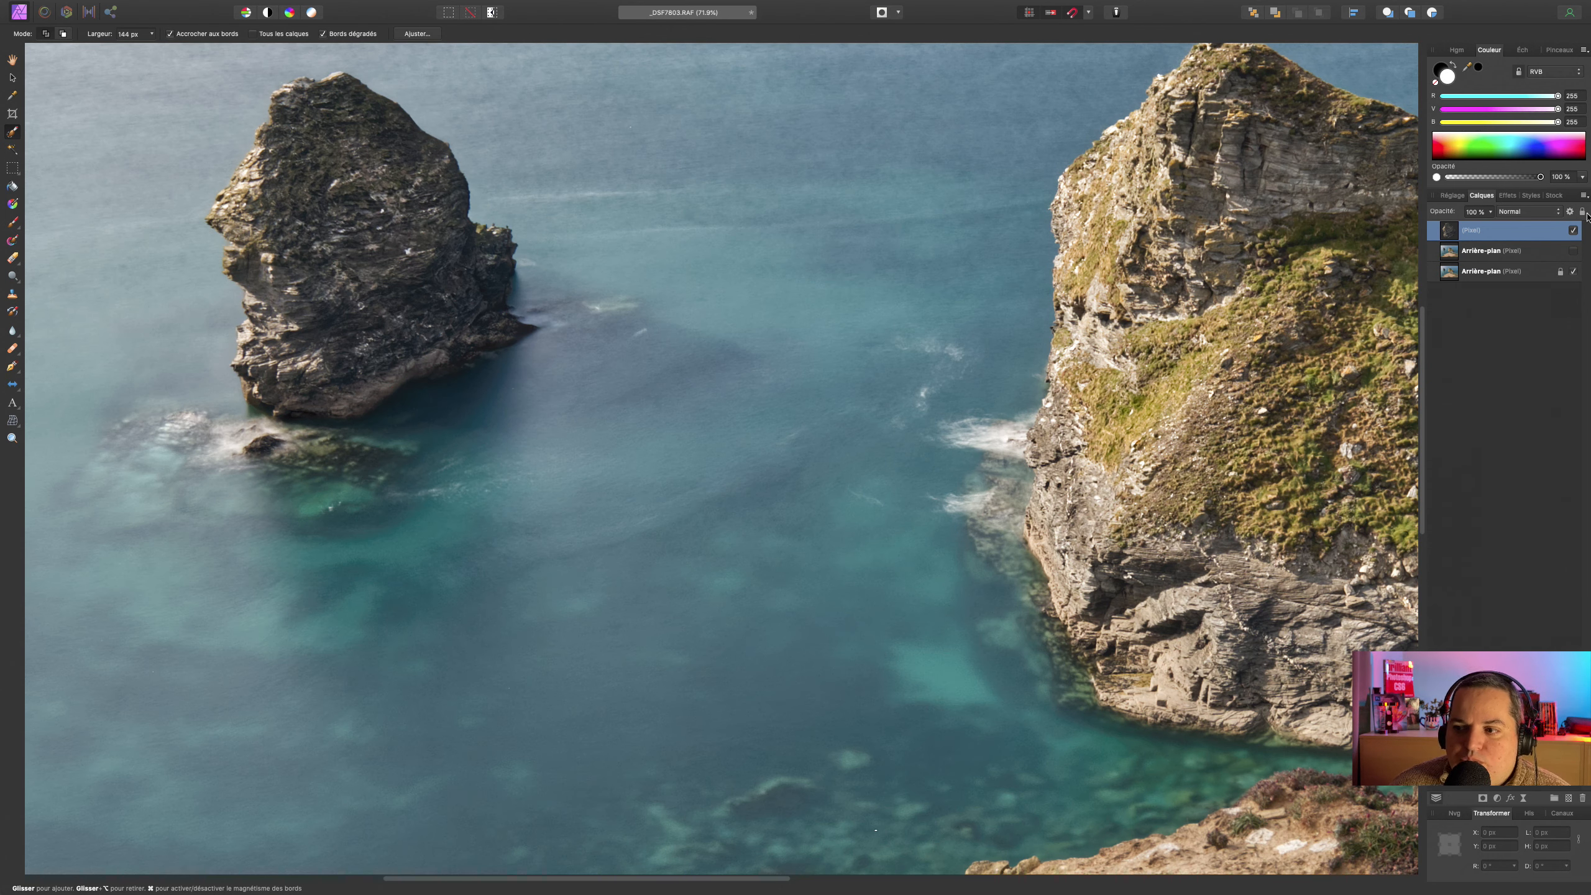
# - Hide the locked background layer to check the extracted rock on its own, and show that layer again
pyautogui.click(1575, 272)
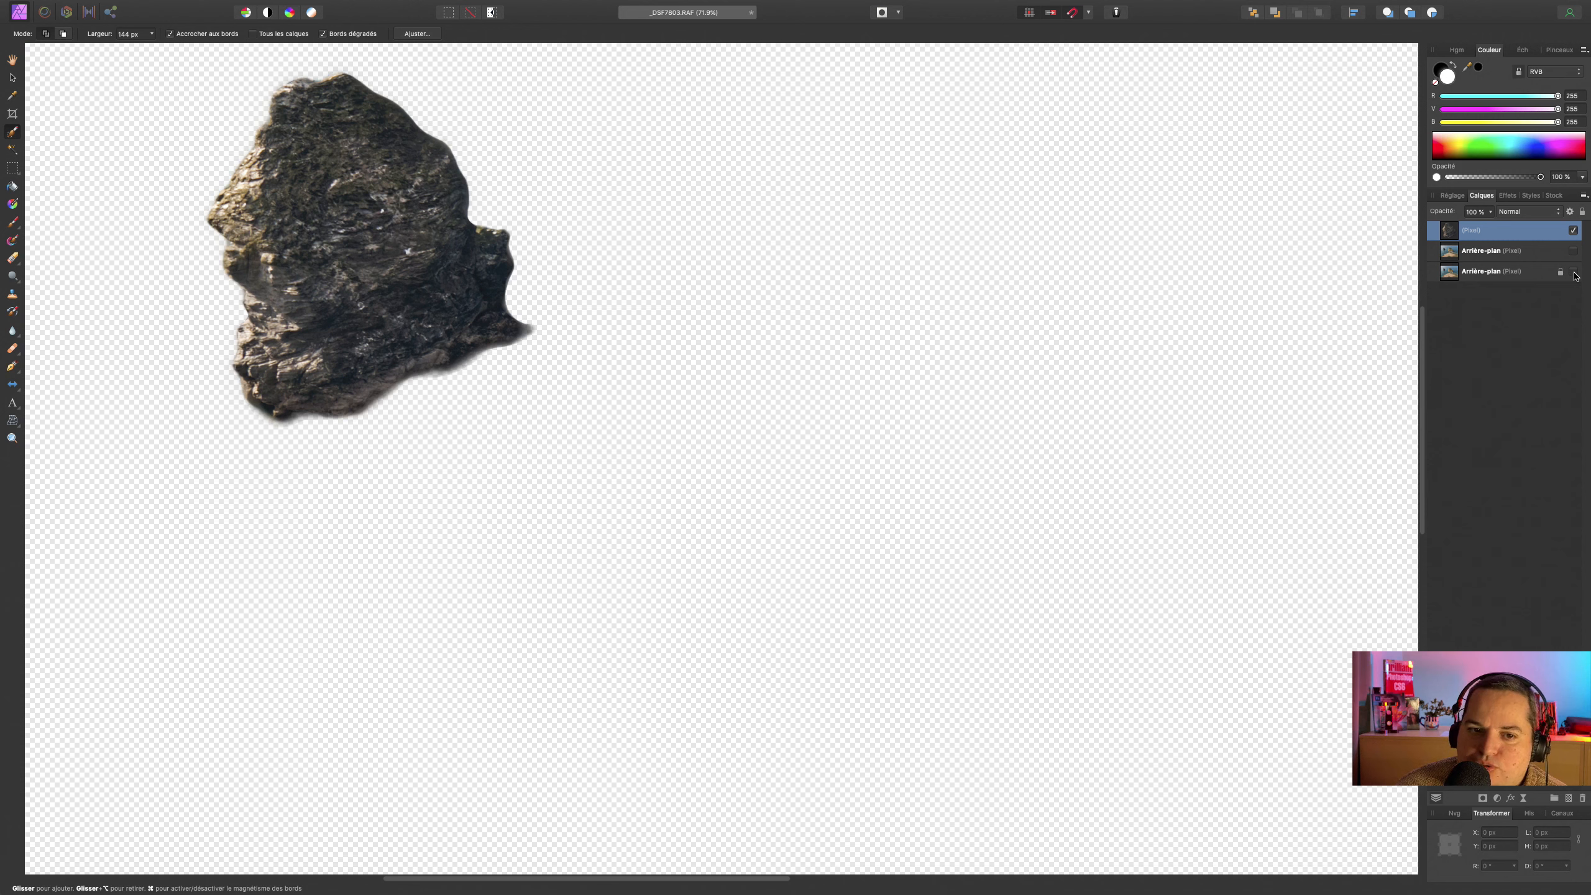
pyautogui.click(1573, 272)
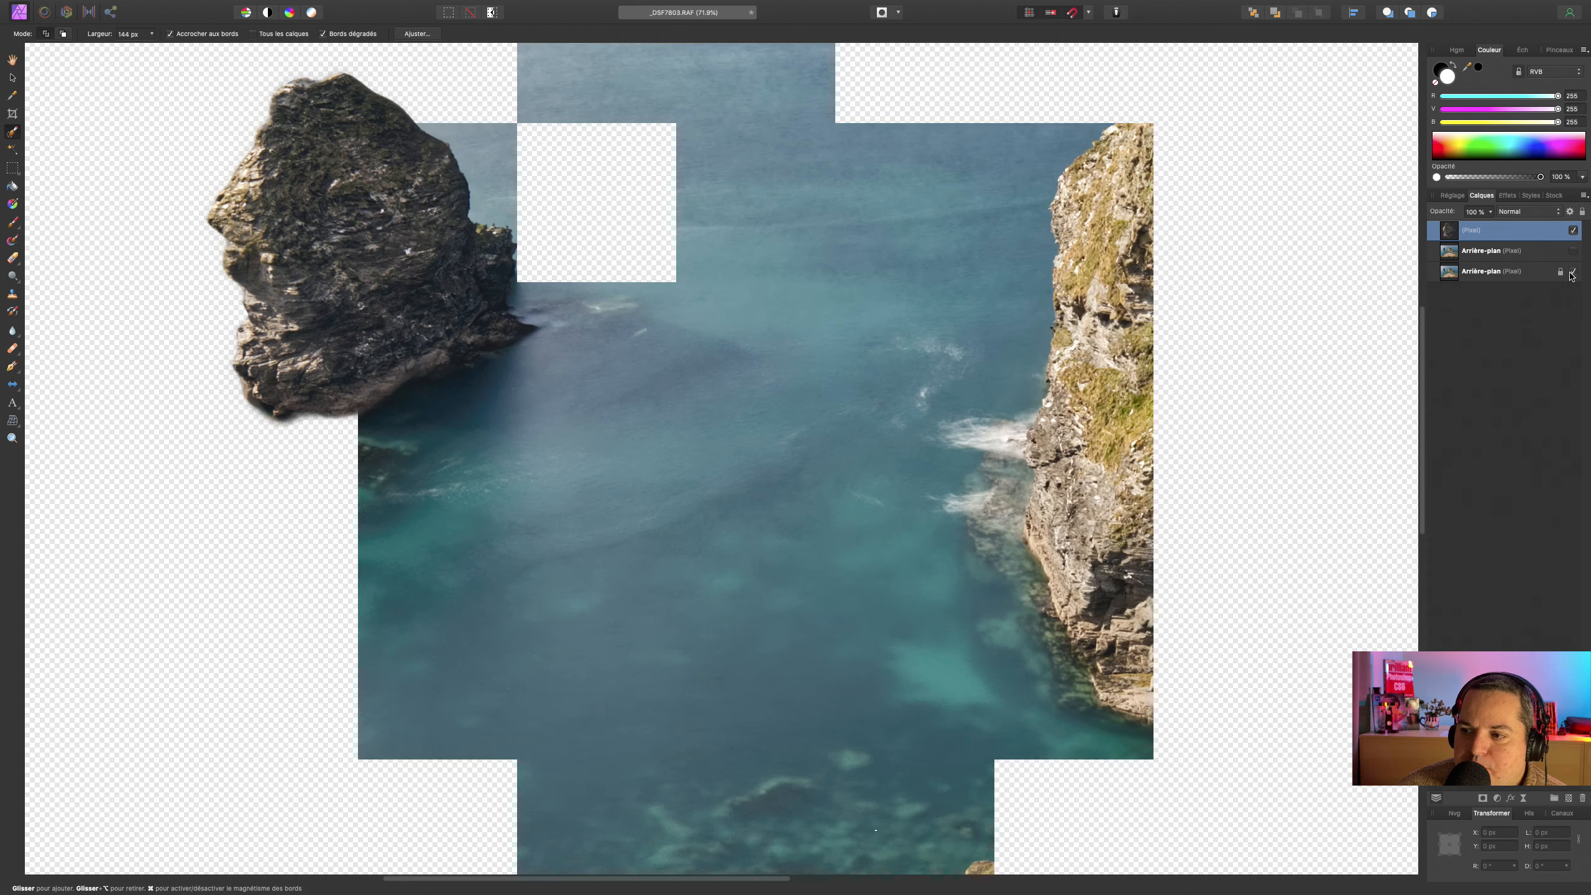
# - Move the extracted rock into the water between the original small rock and the large rock
pyautogui.click(11, 77)
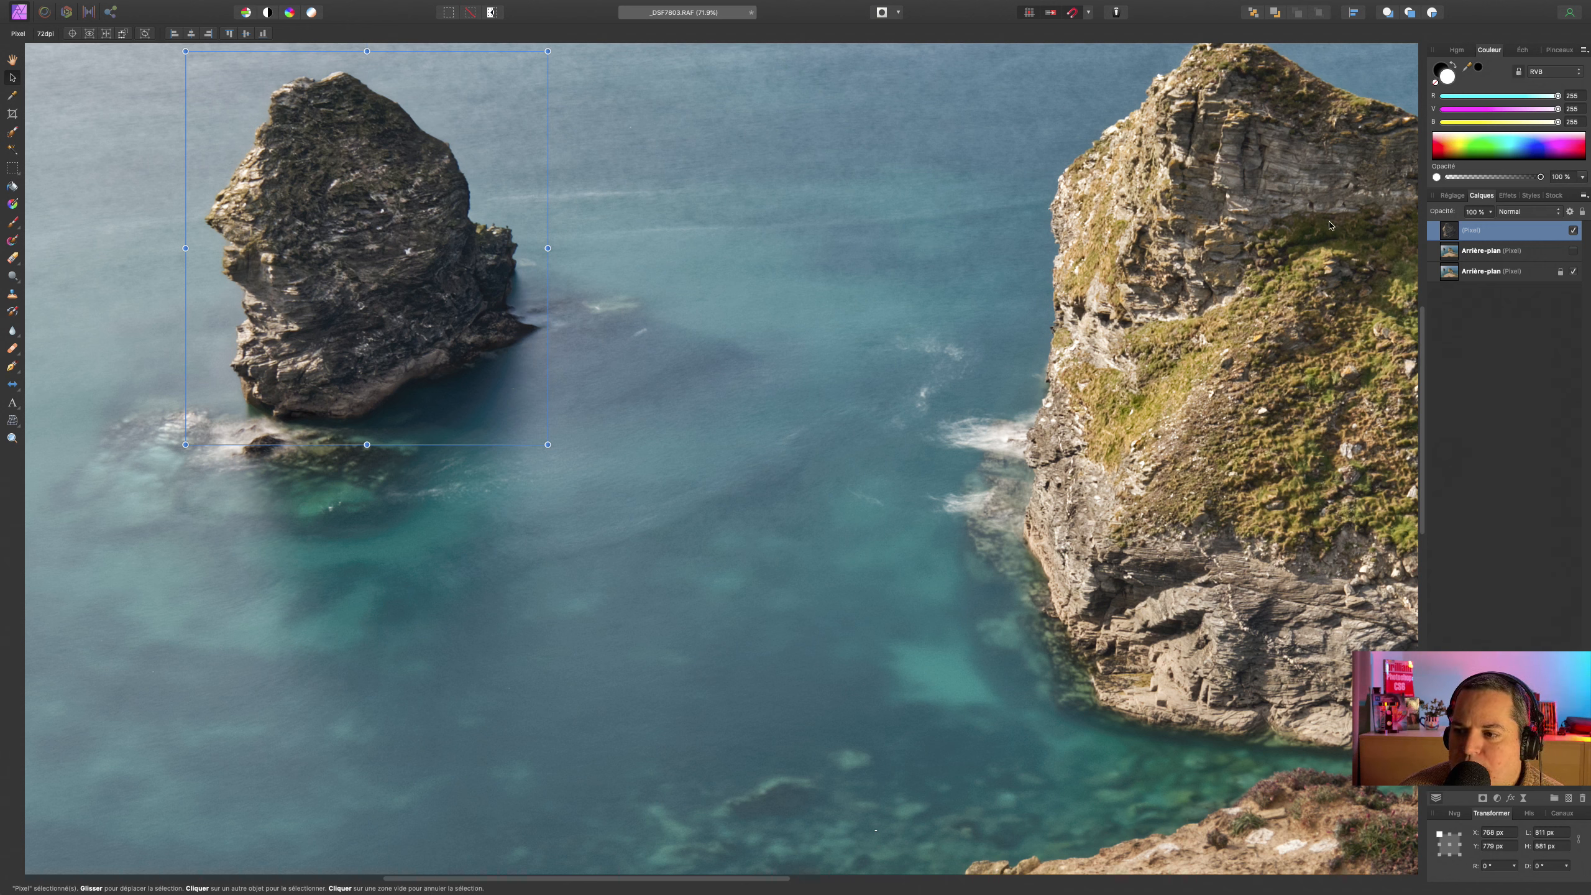
pyautogui.moveTo(385, 226); pyautogui.dragTo(771, 192)
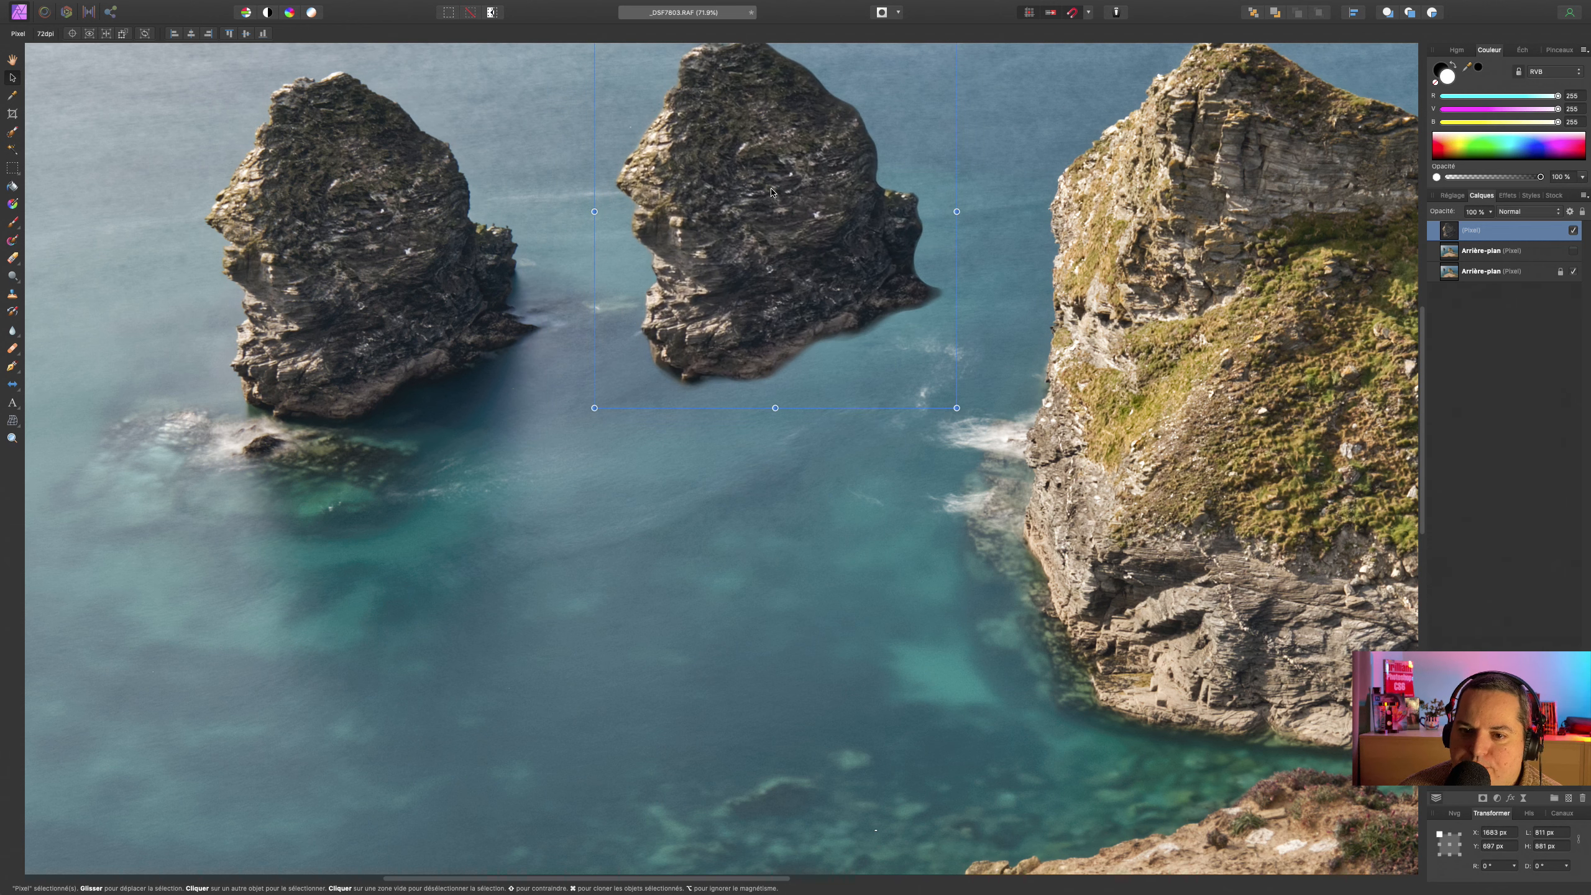
pyautogui.moveTo(922, 341); pyautogui.dragTo(930, 380)
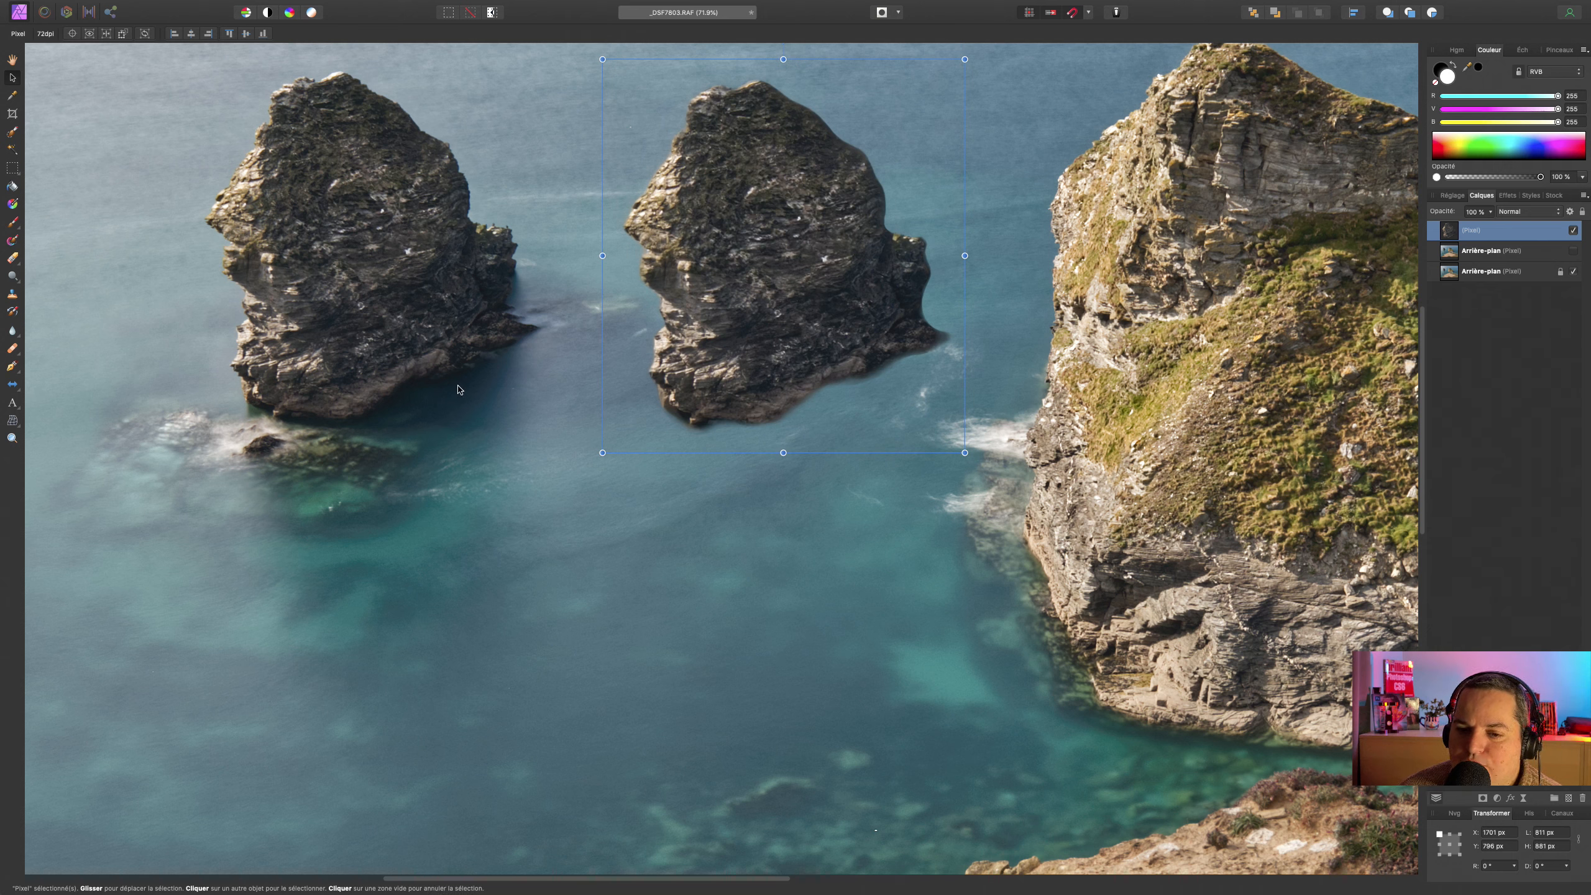
# - Move the extracted rock to the open water behind the large rock, at about X 4364 px, Y 405 px
pyautogui.click(12, 59)
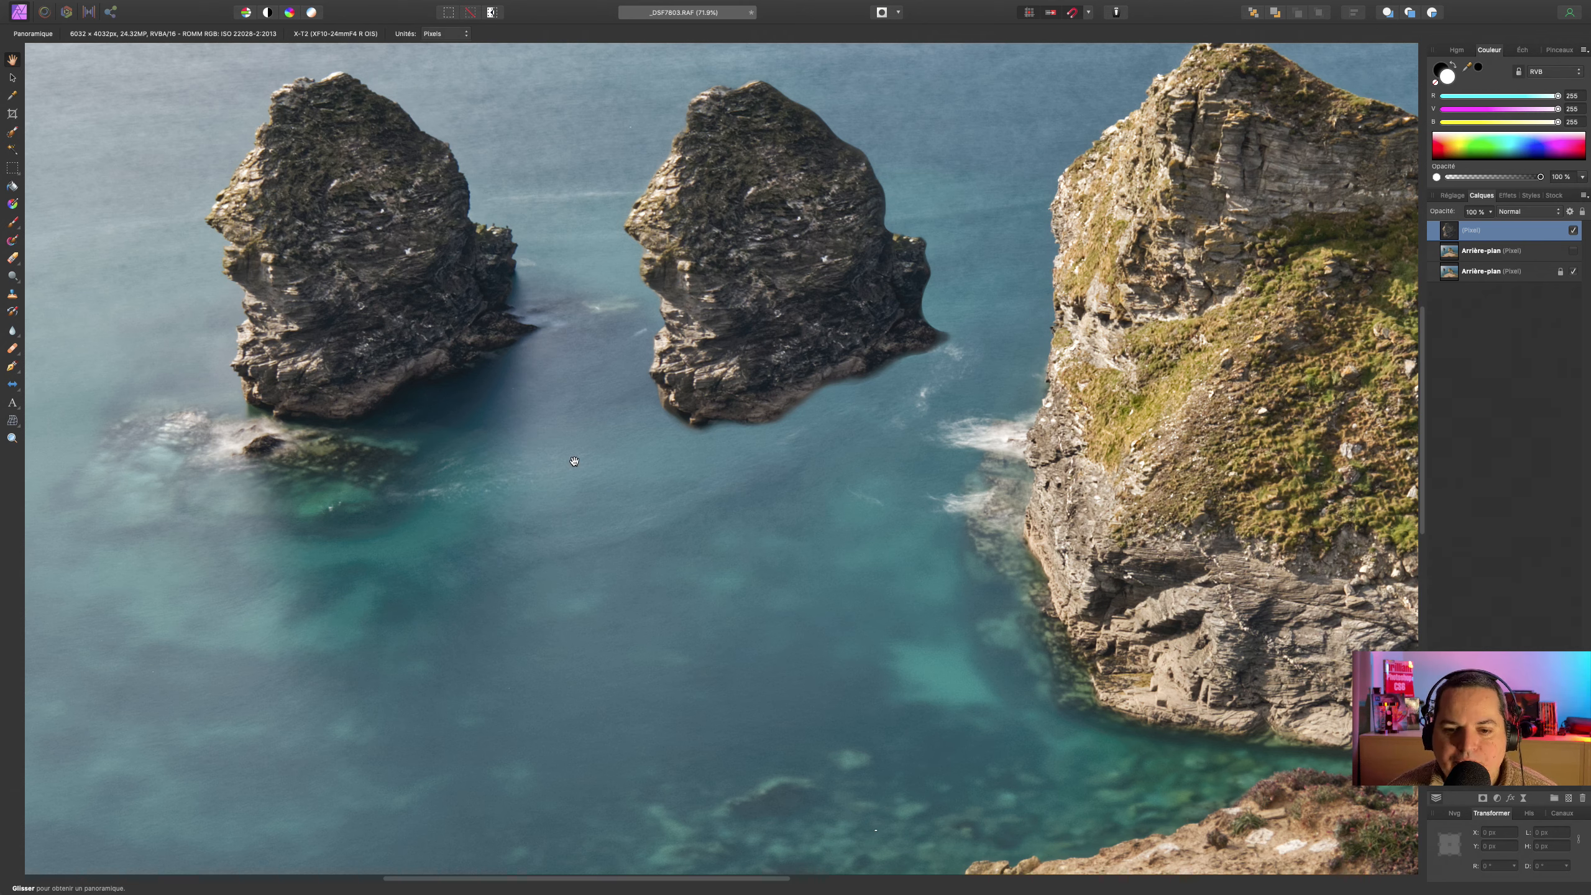
pyautogui.scroll(-5, 574, 460)
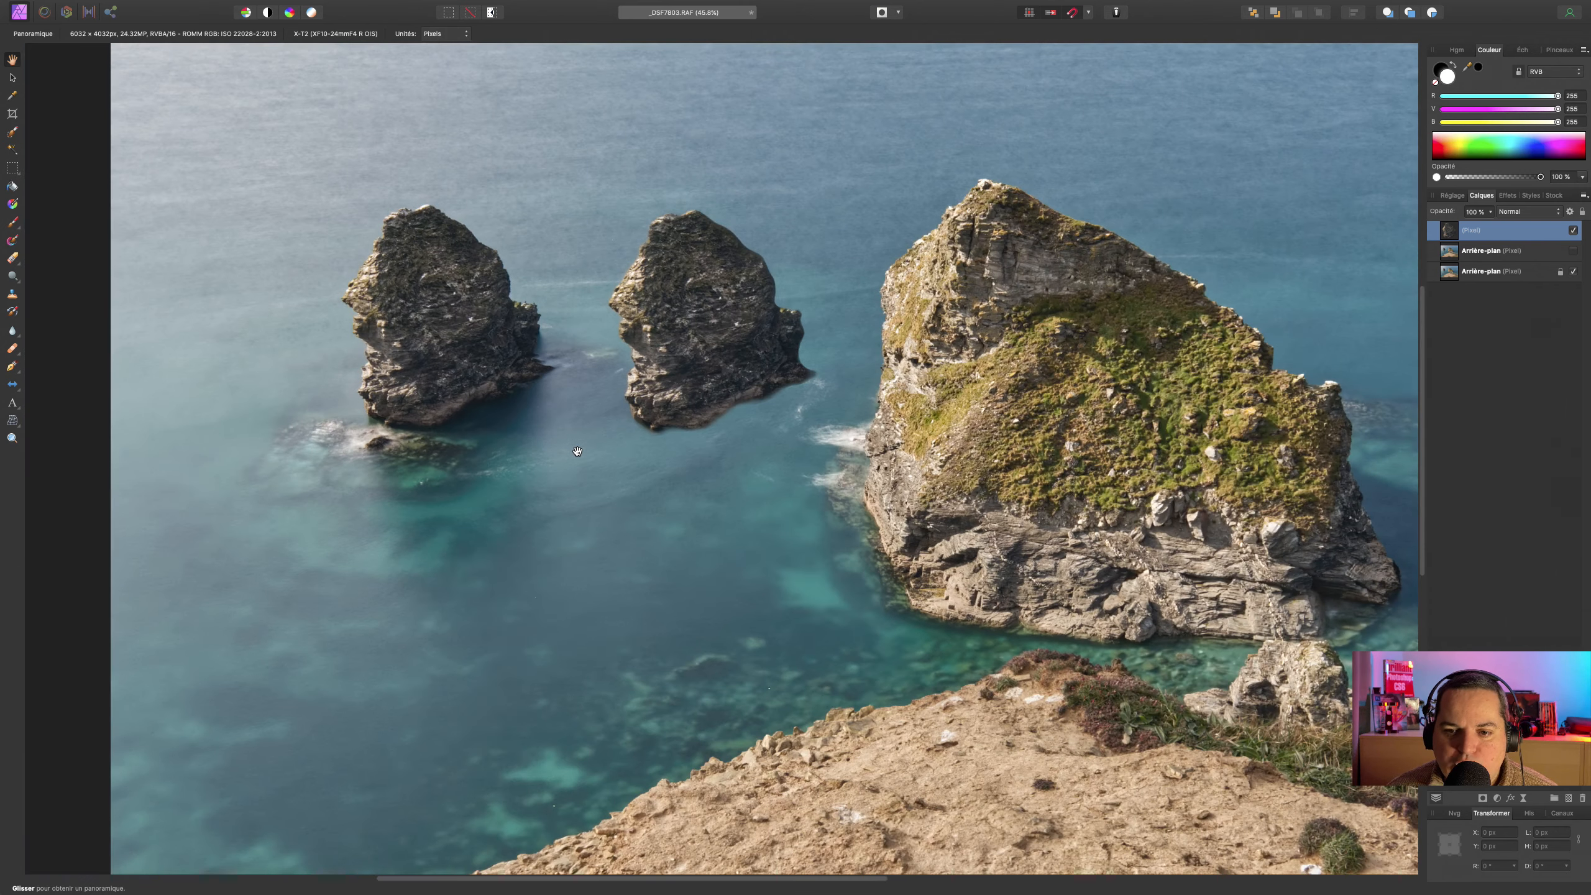
pyautogui.scroll(-3, 577, 452)
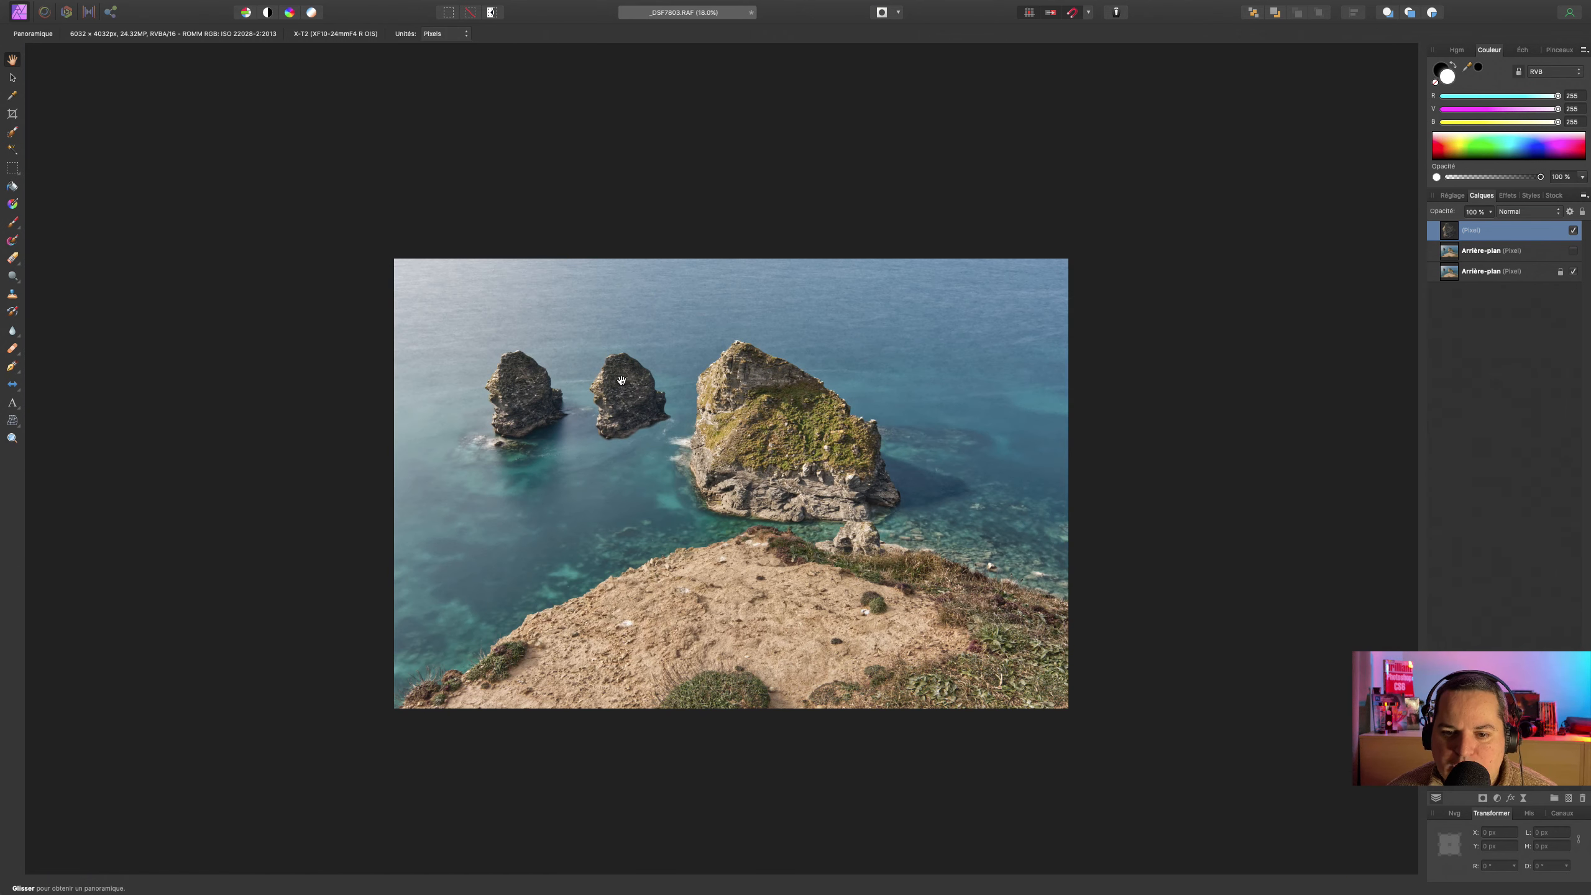
pyautogui.moveTo(638, 401); pyautogui.dragTo(621, 420)
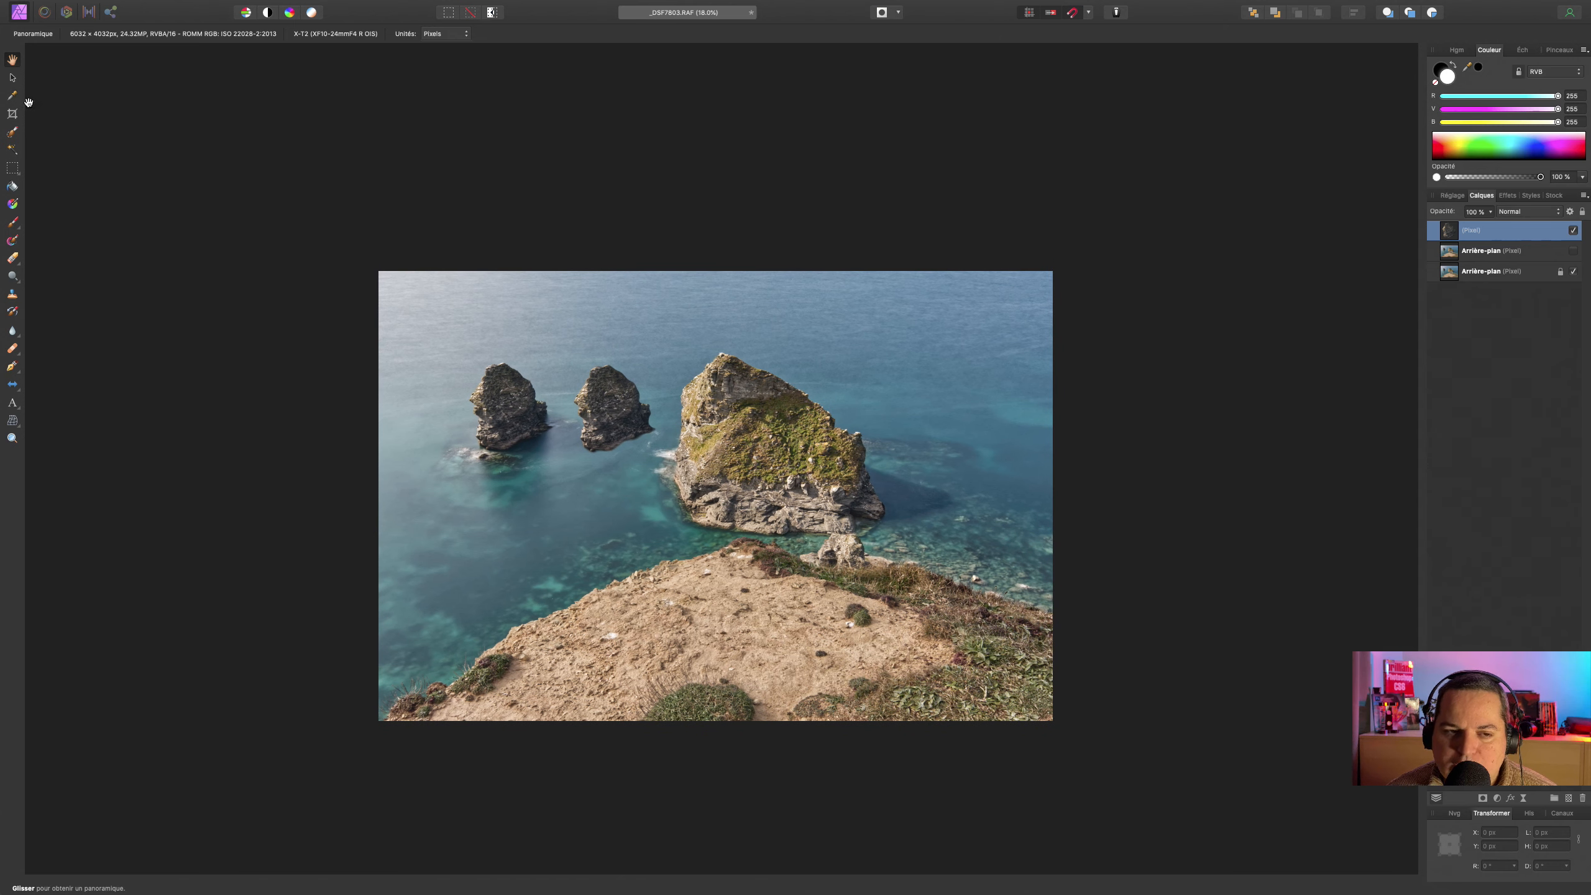
pyautogui.click(12, 78)
pyautogui.moveTo(621, 406); pyautogui.dragTo(913, 368)
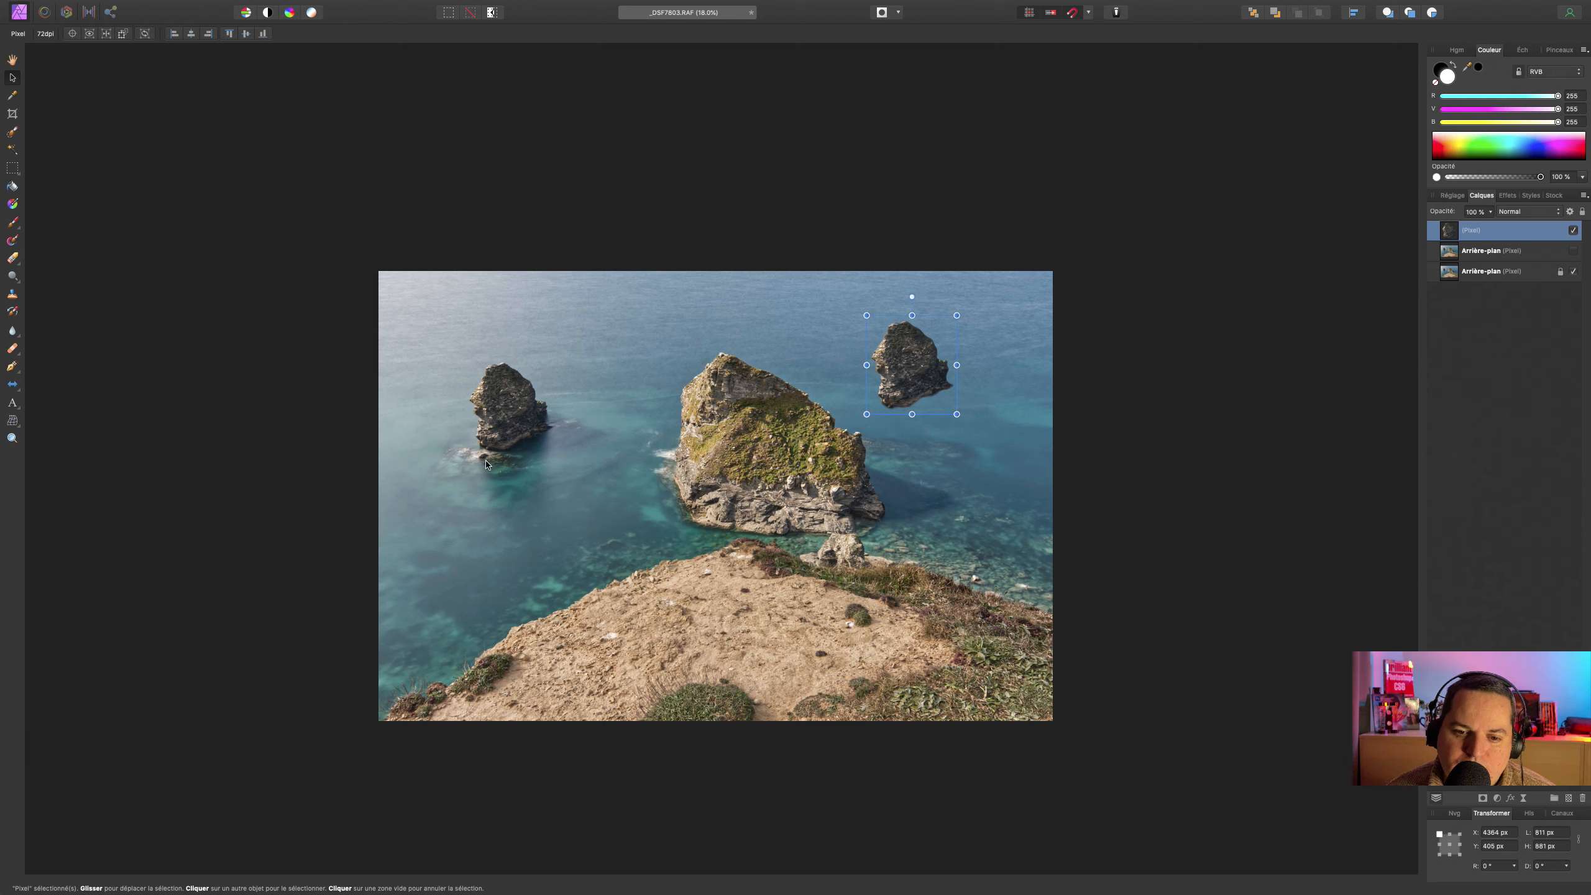
# - Move the extracted rock beside the original small rock, try several sizes, and scale it to about 932 × 1012 px
pyautogui.moveTo(869, 401); pyautogui.dragTo(560, 484)
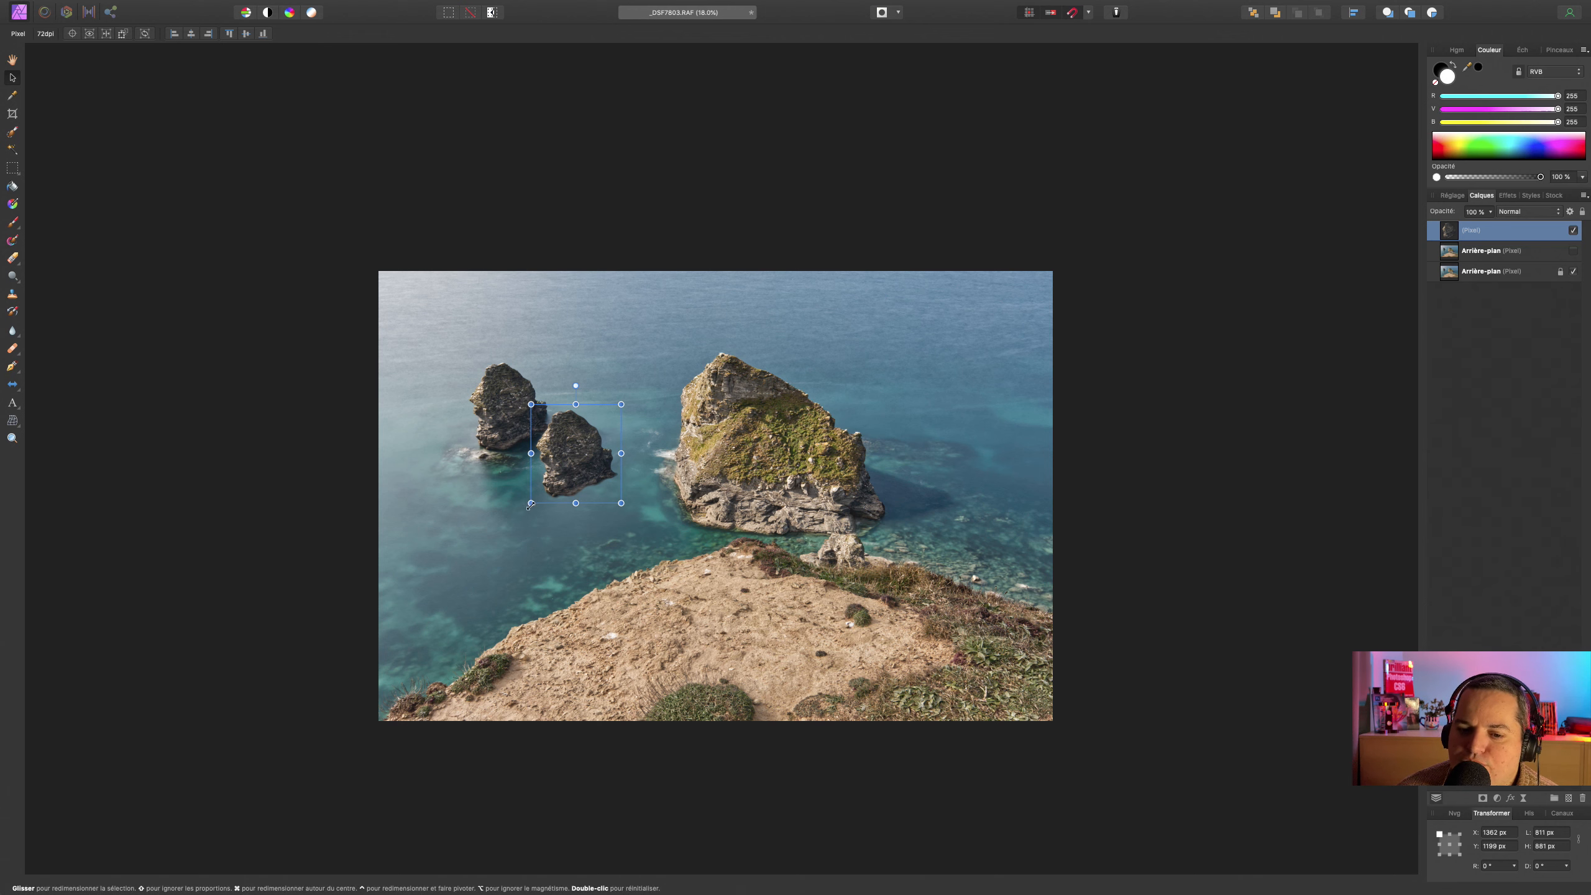
pyautogui.moveTo(521, 510); pyautogui.dragTo(594, 439)
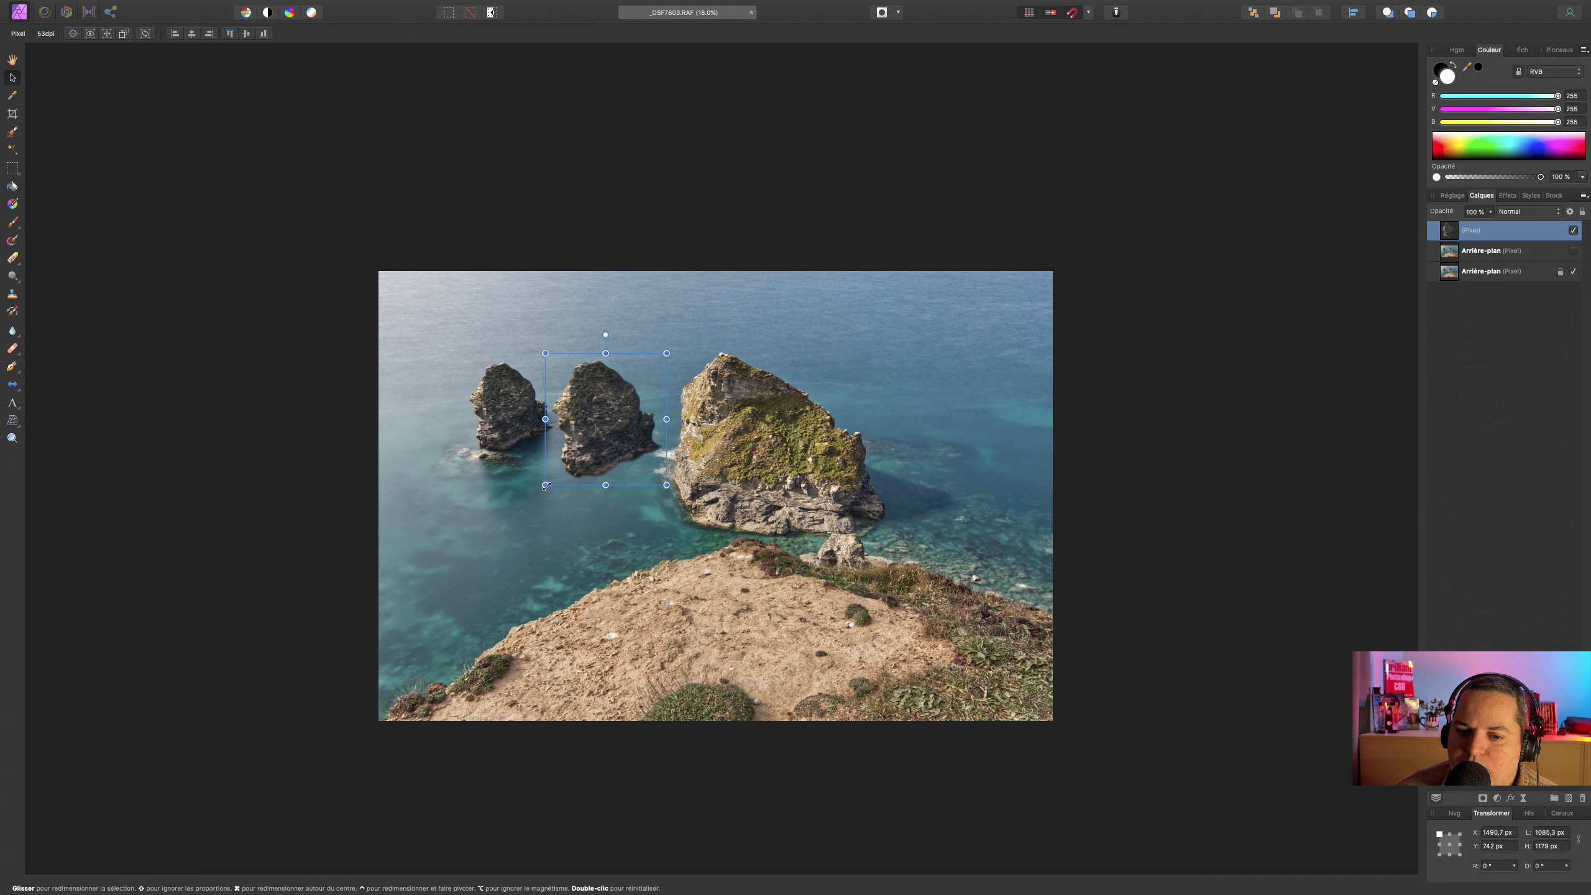
pyautogui.moveTo(545, 485); pyautogui.dragTo(526, 505)
pyautogui.moveTo(573, 456)
pyautogui.mouseDown()
pyautogui.moveTo(610, 434)
pyautogui.moveTo(580, 457)
pyautogui.mouseUp()
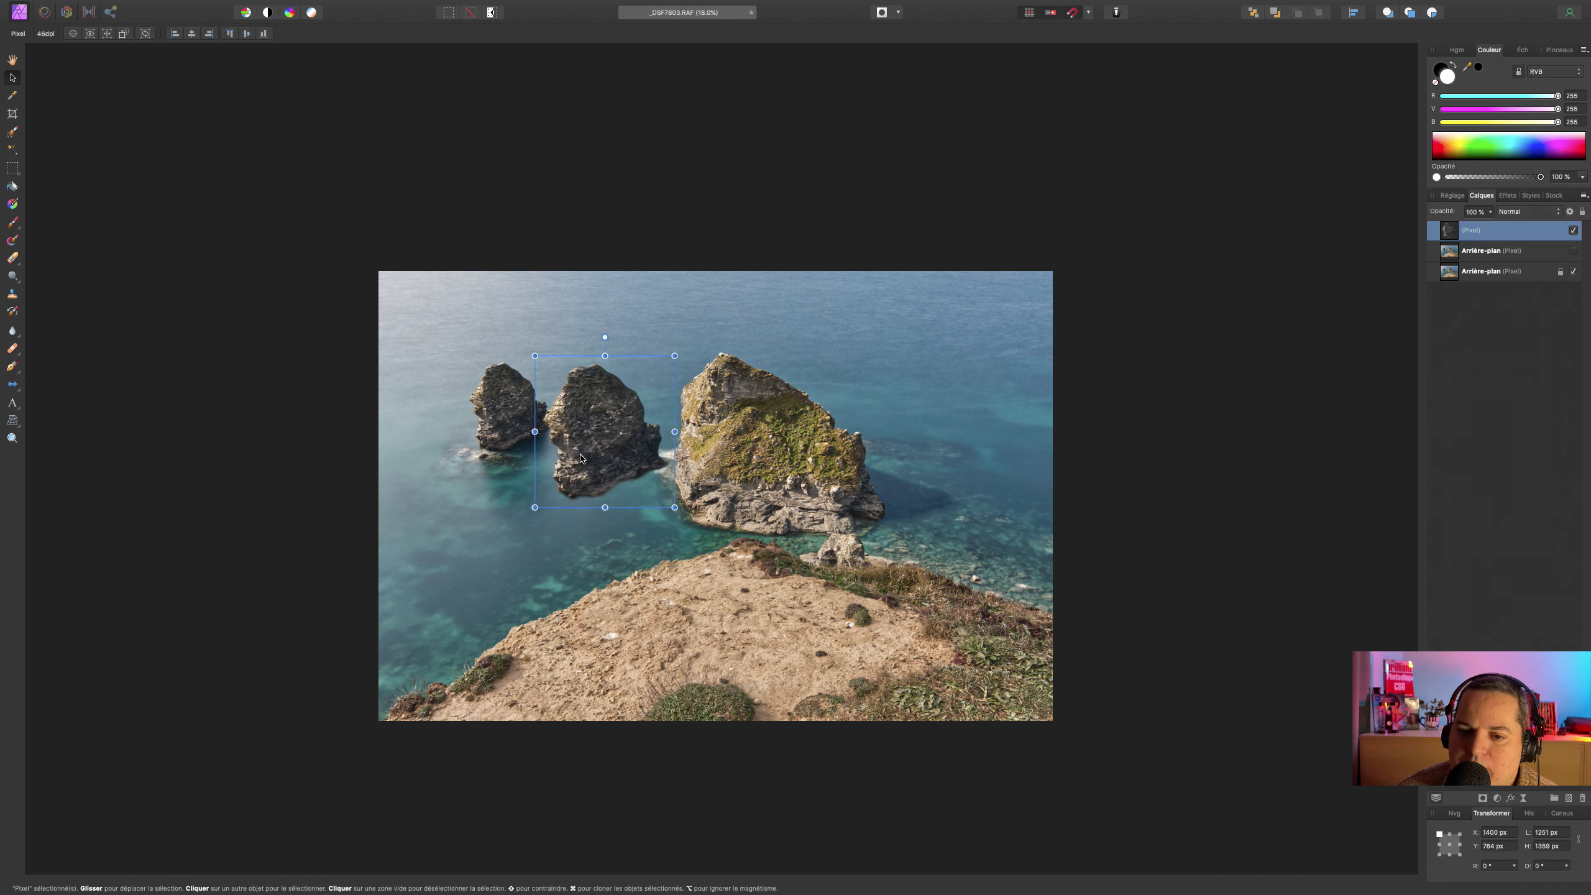
pyautogui.moveTo(534, 507); pyautogui.dragTo(603, 463)
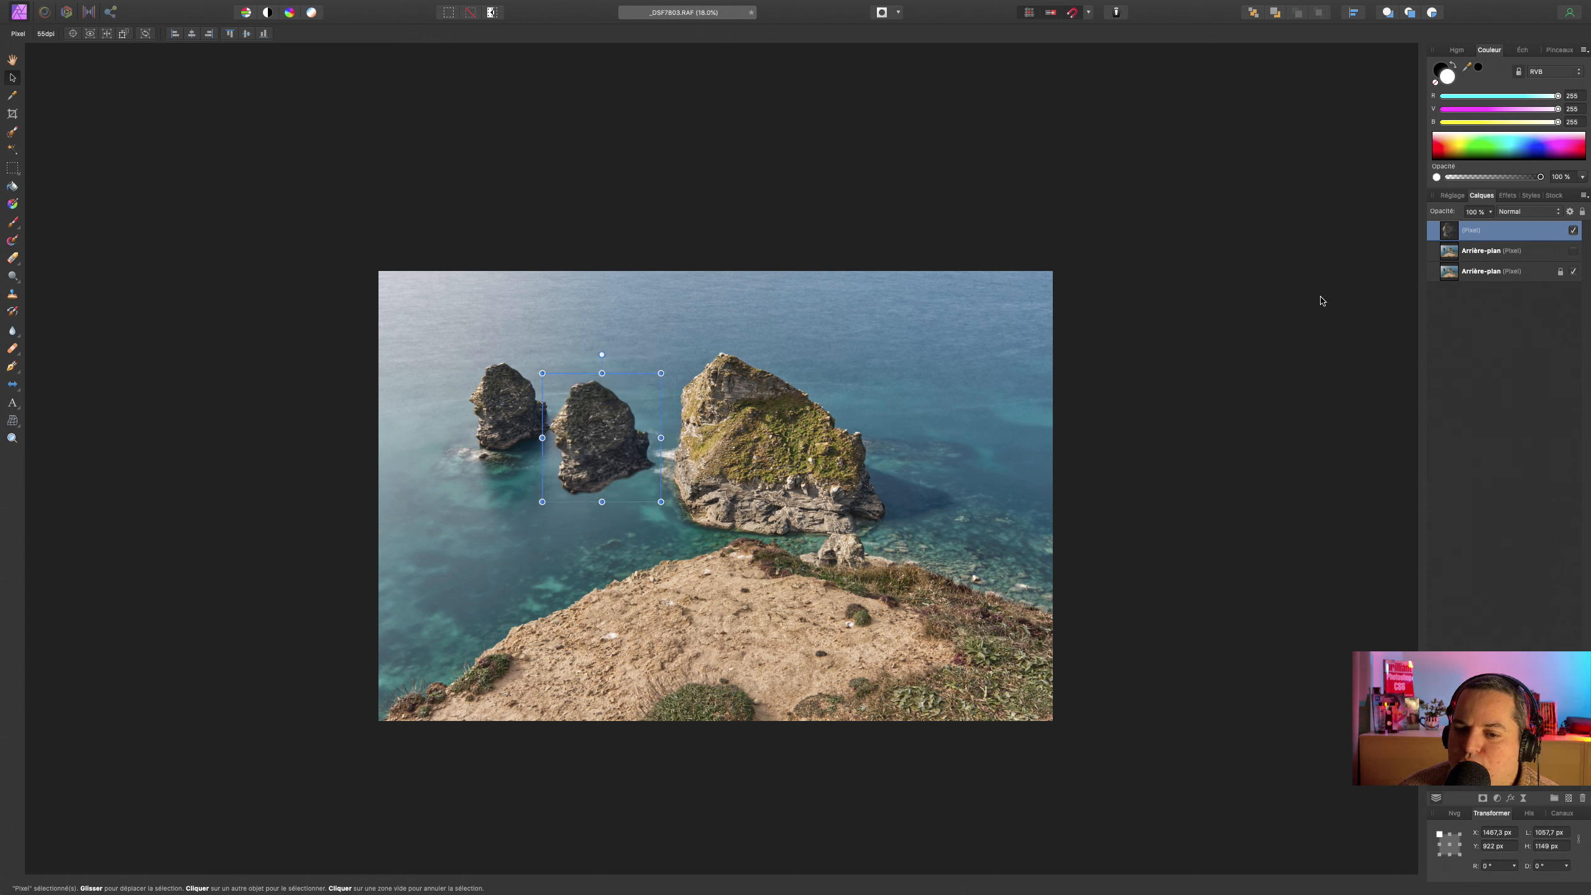
pyautogui.moveTo(660, 501); pyautogui.dragTo(646, 486)
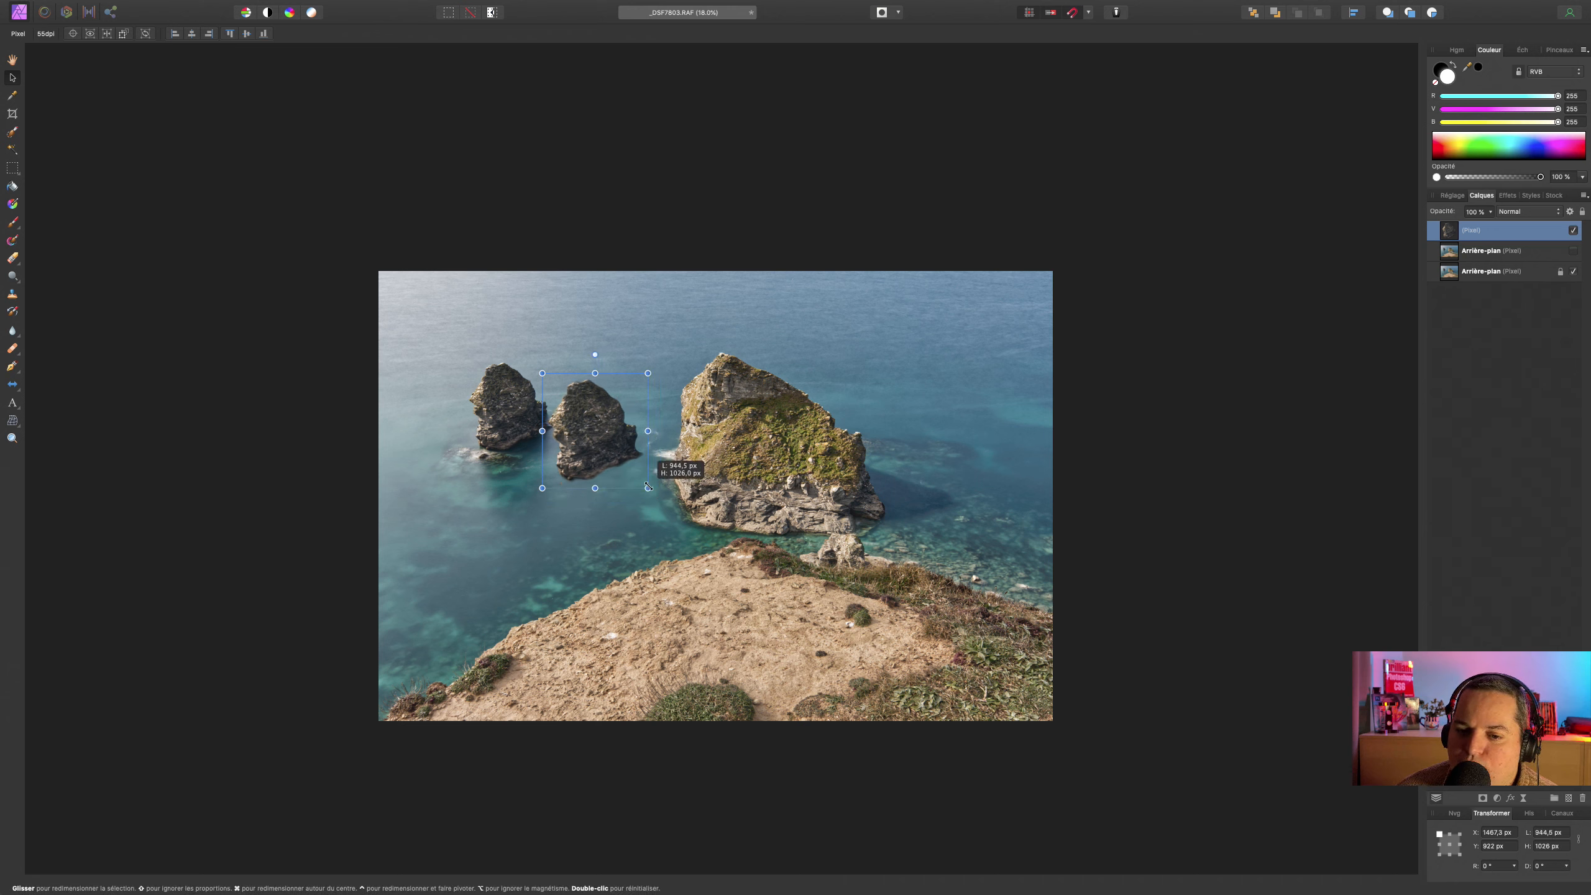
pyautogui.moveTo(593, 432); pyautogui.dragTo(593, 442)
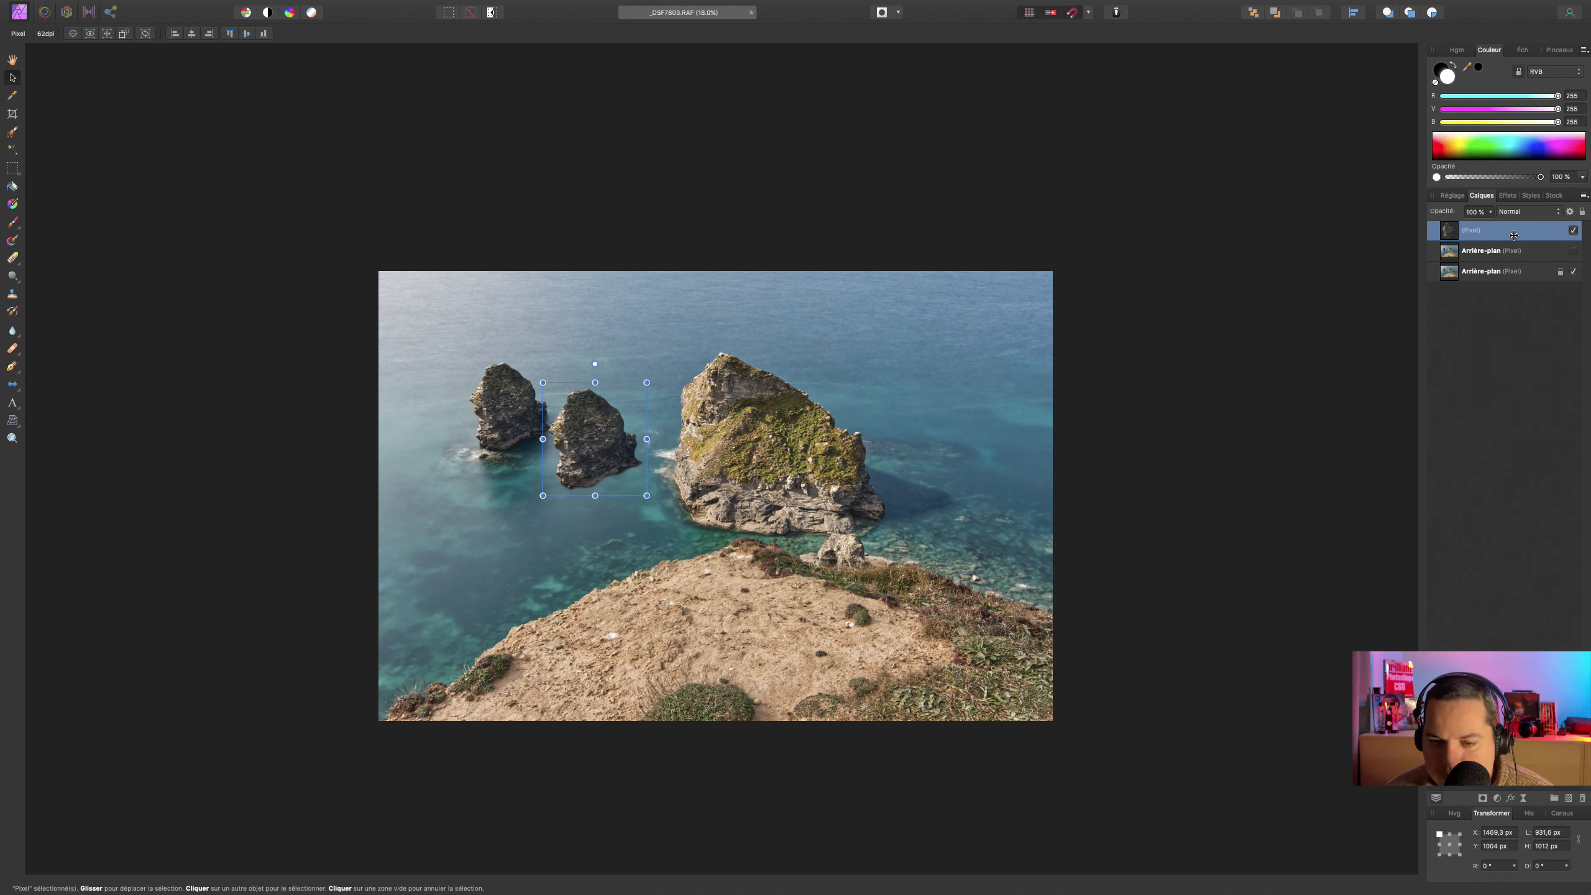
# - Duplicate the extracted rock layer and place the duplicate in the water nearer the foreground cliff, in front of the original small rock
pyautogui.press('super+j')
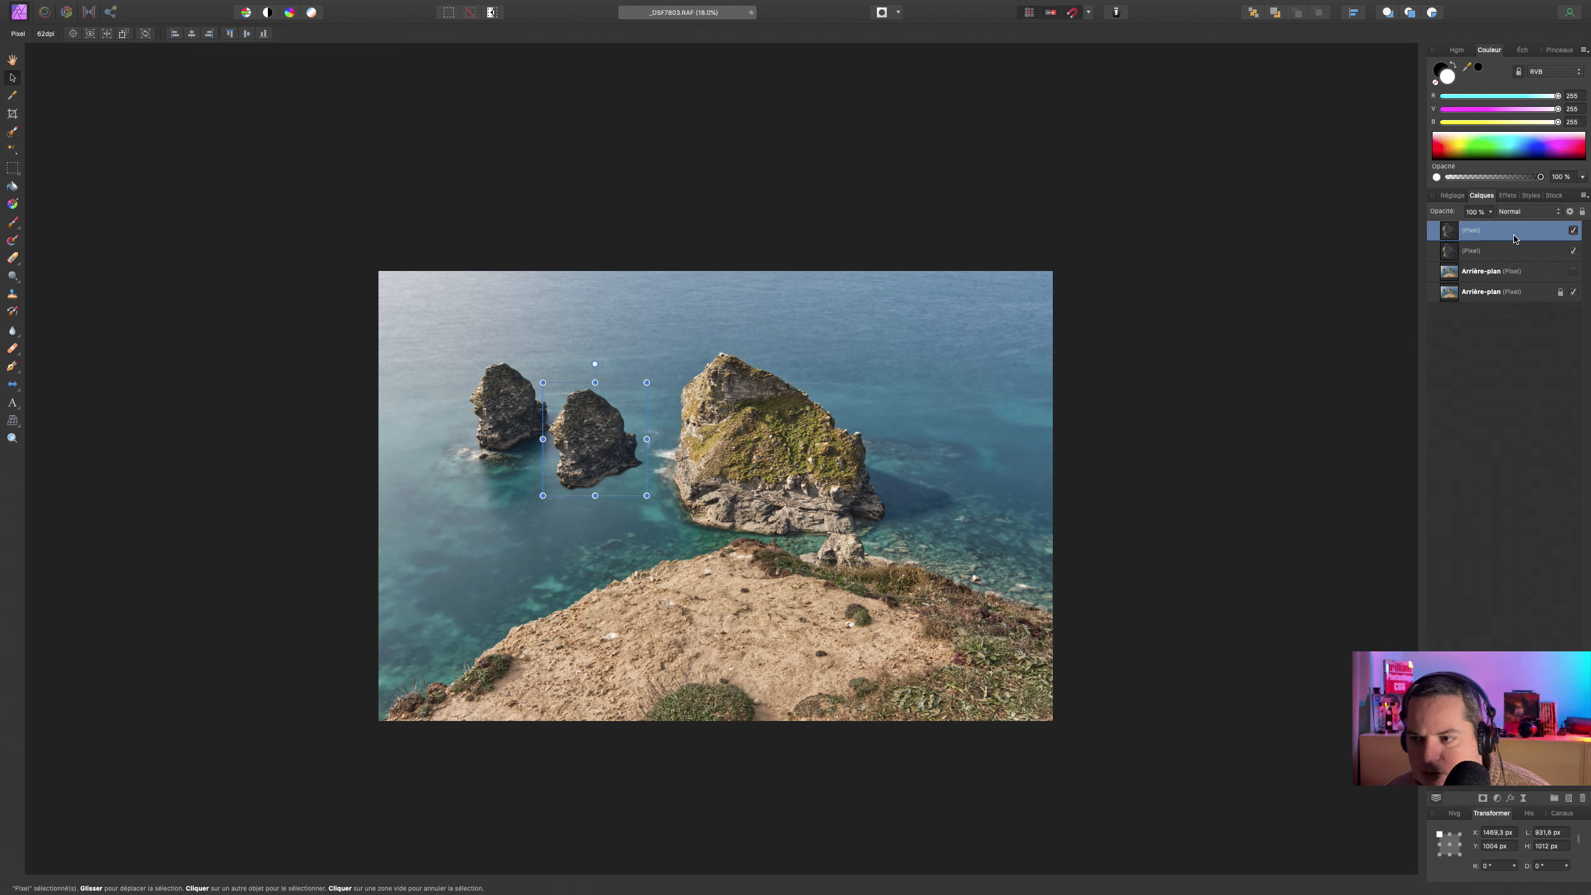
pyautogui.moveTo(595, 439); pyautogui.dragTo(501, 490)
pyautogui.click(531, 493)
pyautogui.click(515, 499)
pyautogui.click(521, 458)
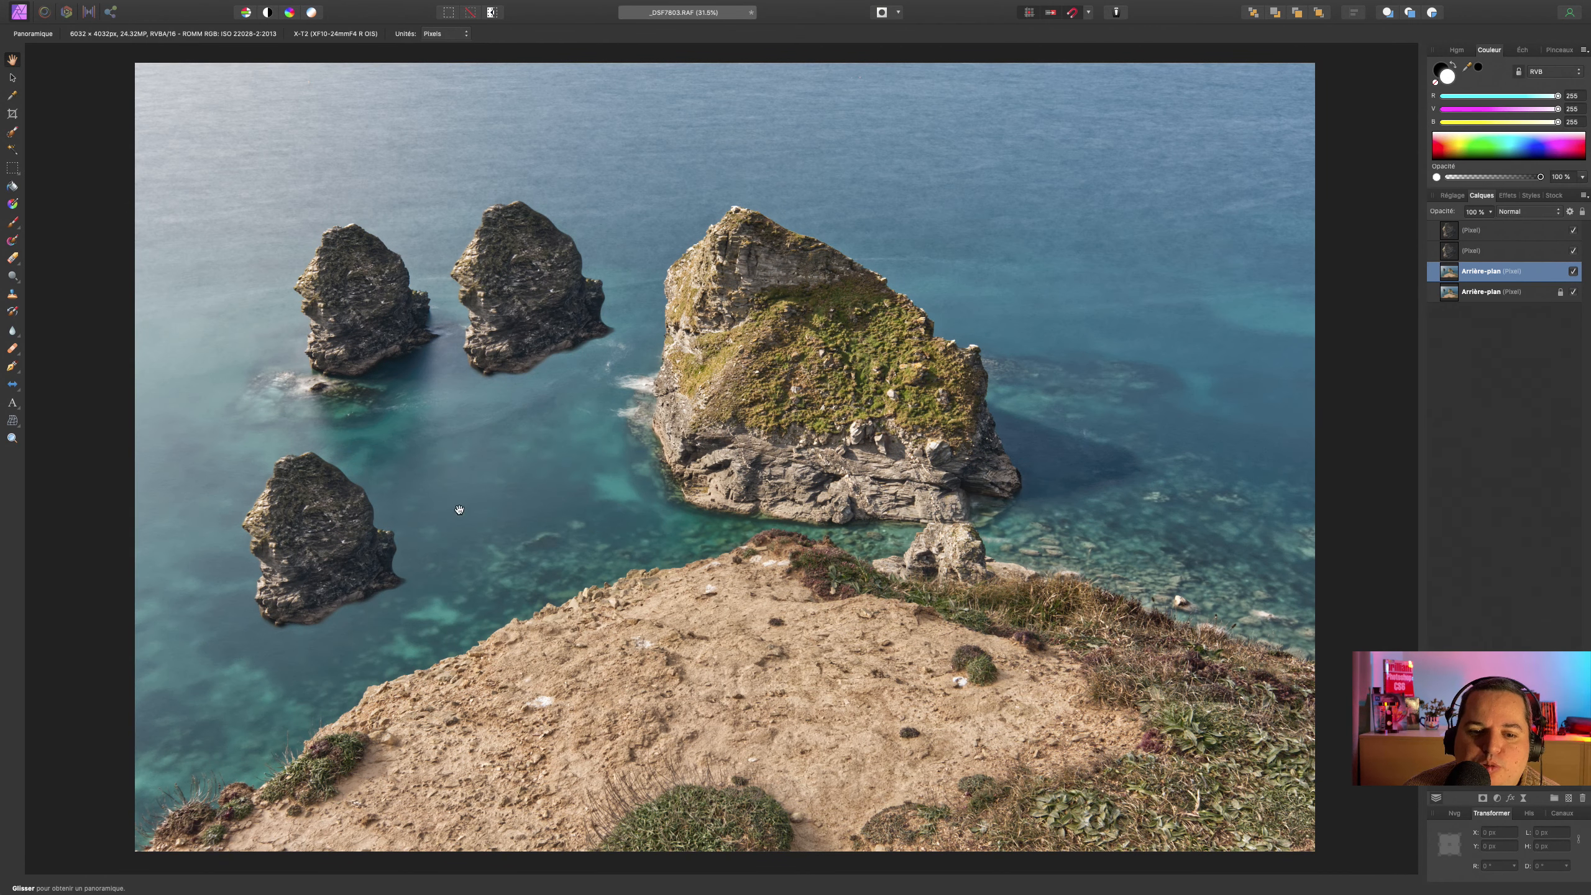
# - Try other sizes and positions for the rock copies, with one about 979 × 1063 px in front of the original small rock
pyautogui.click(12, 79)
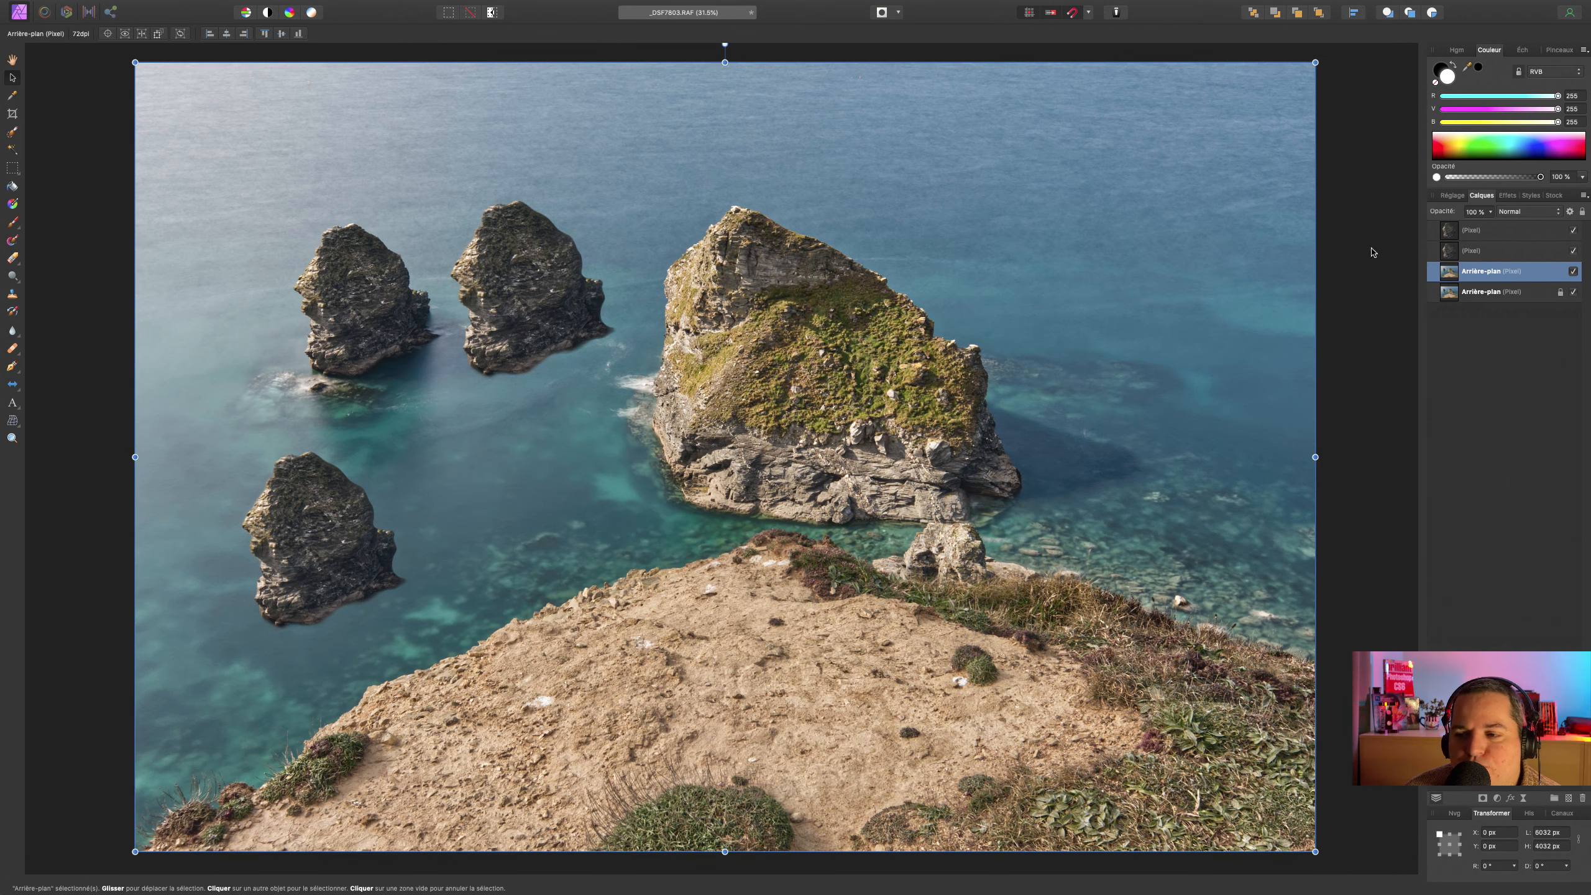
pyautogui.click(1466, 251)
pyautogui.moveTo(467, 364); pyautogui.dragTo(480, 393)
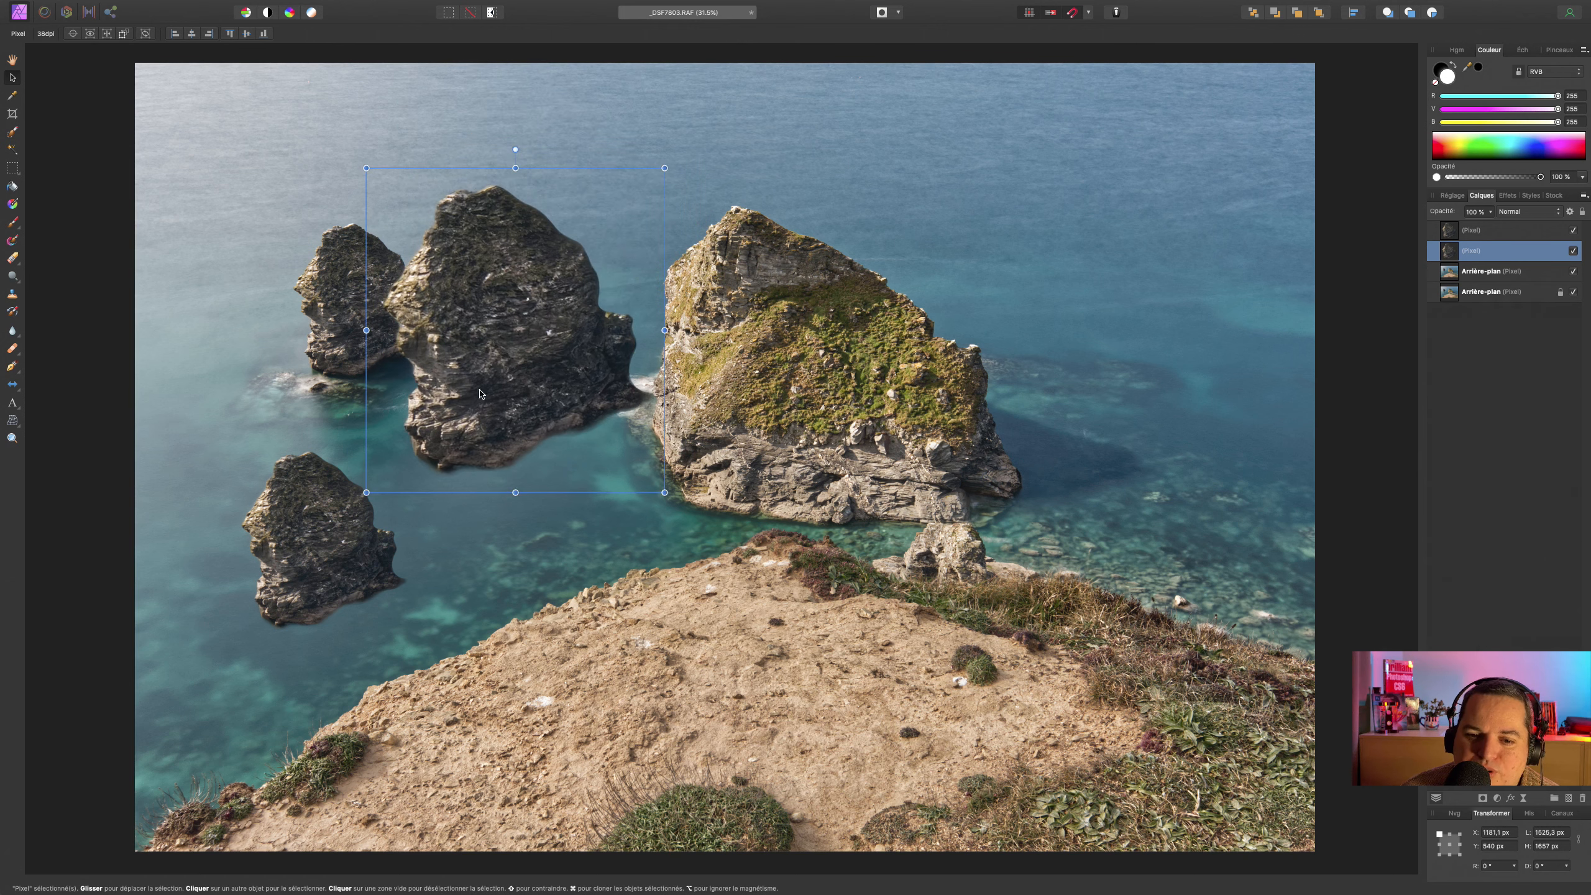
pyautogui.click(301, 525)
pyautogui.moveTo(231, 442); pyautogui.dragTo(306, 484)
pyautogui.moveTo(460, 321); pyautogui.dragTo(507, 432)
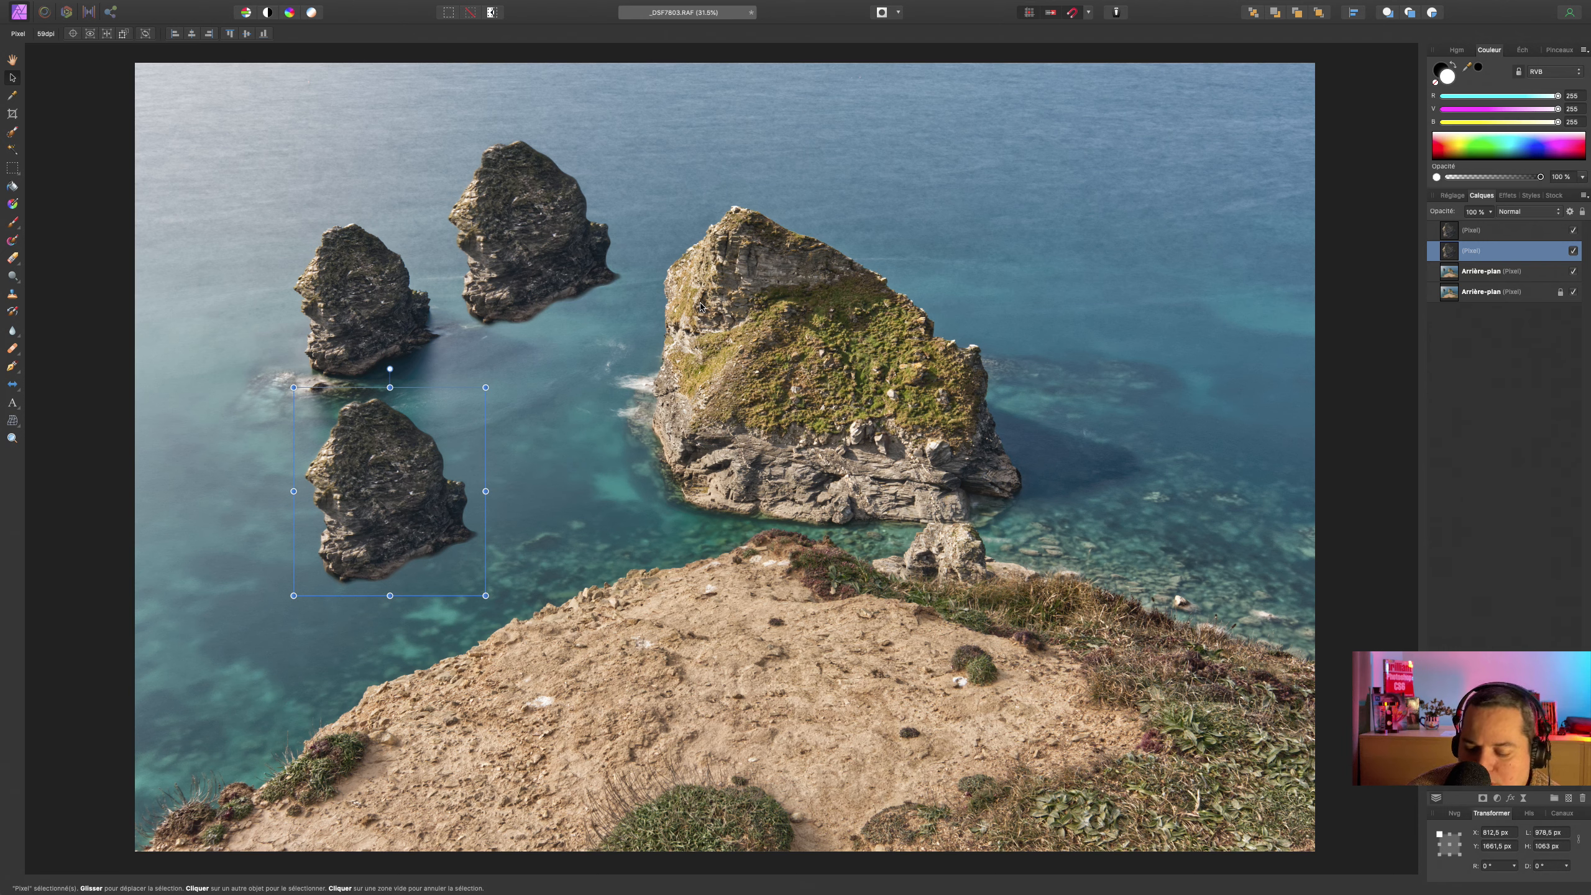
# - Delete both rock copy layers and the unlocked Arrière-plan duplicate, keeping only the locked background layer
pyautogui.press('Delete')
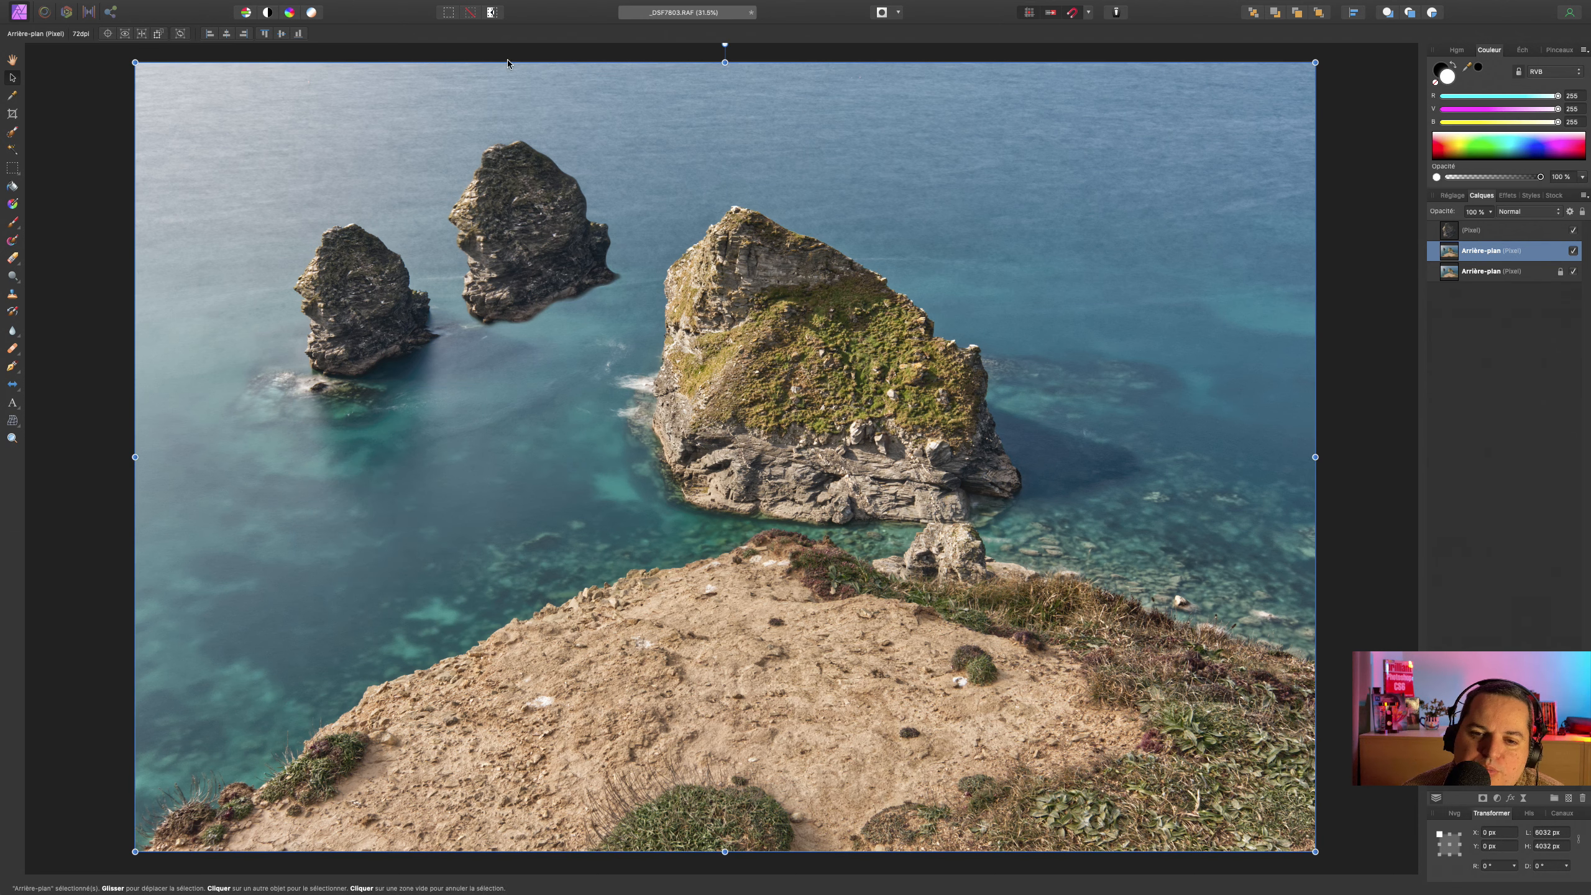
pyautogui.click(515, 198)
pyautogui.press('Delete')
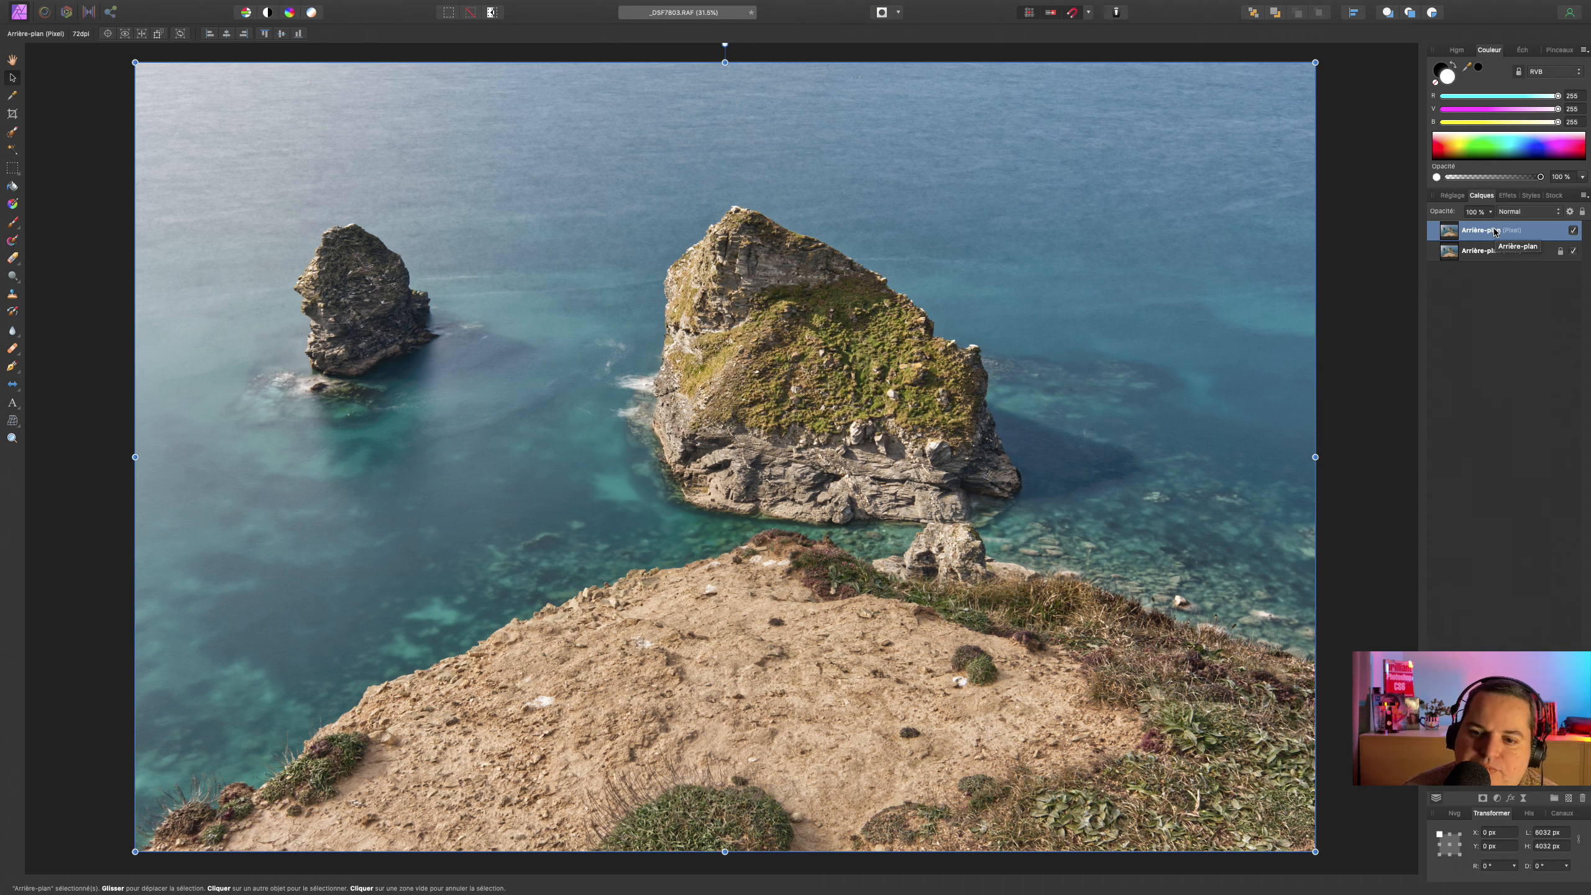
pyautogui.press('Delete')
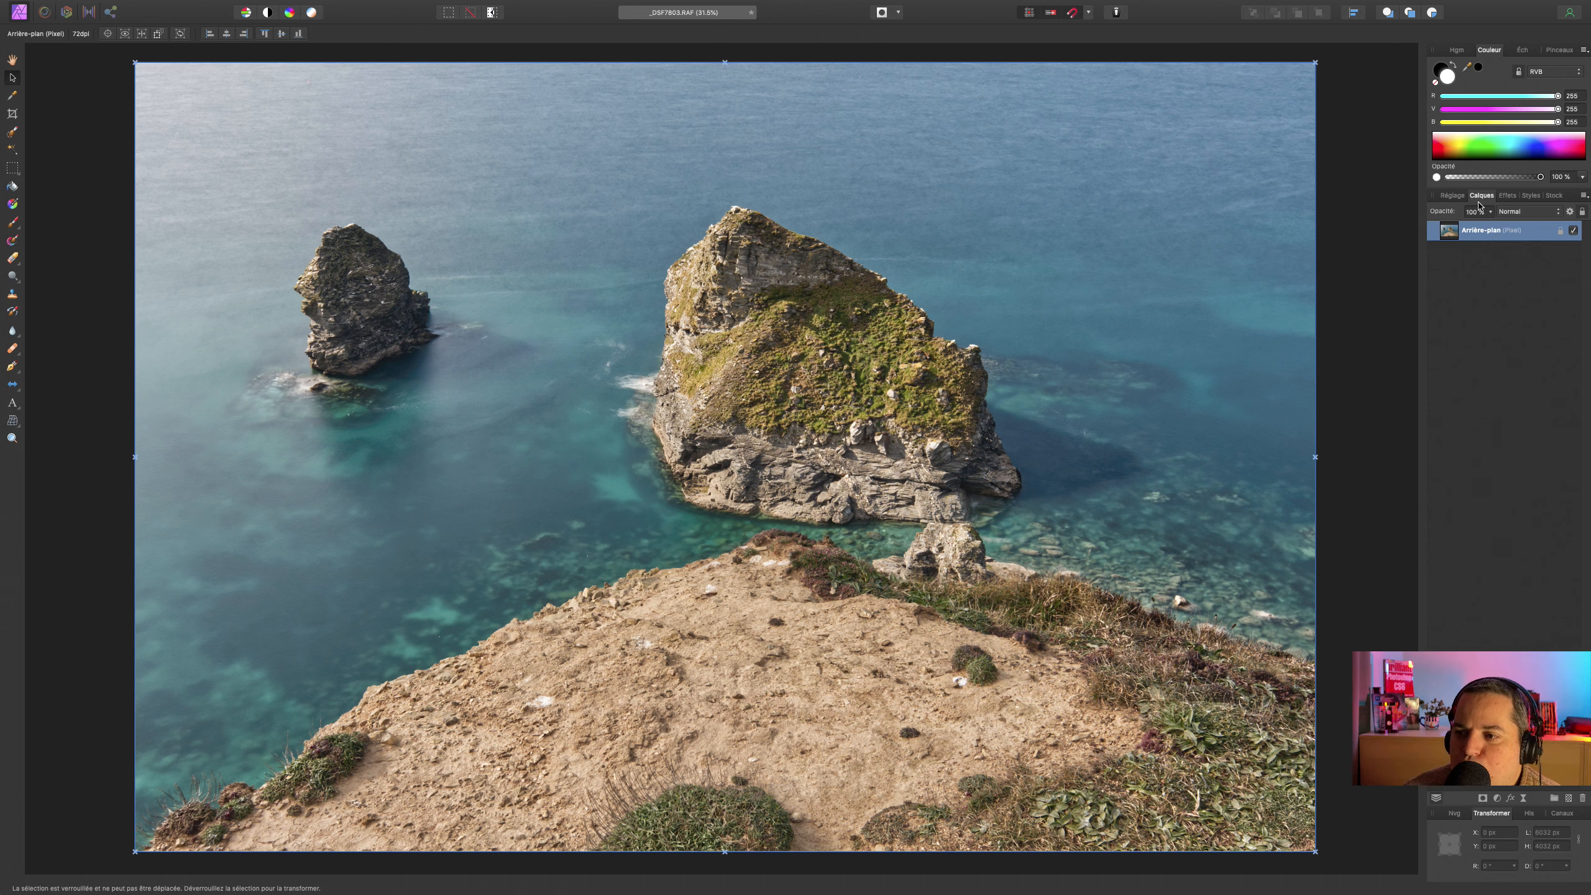
# - Import the five Sunset light .CUBE LUT files, numbered 01 to 05, as presets of the Table de conversion adjustment
pyautogui.click(1453, 197)
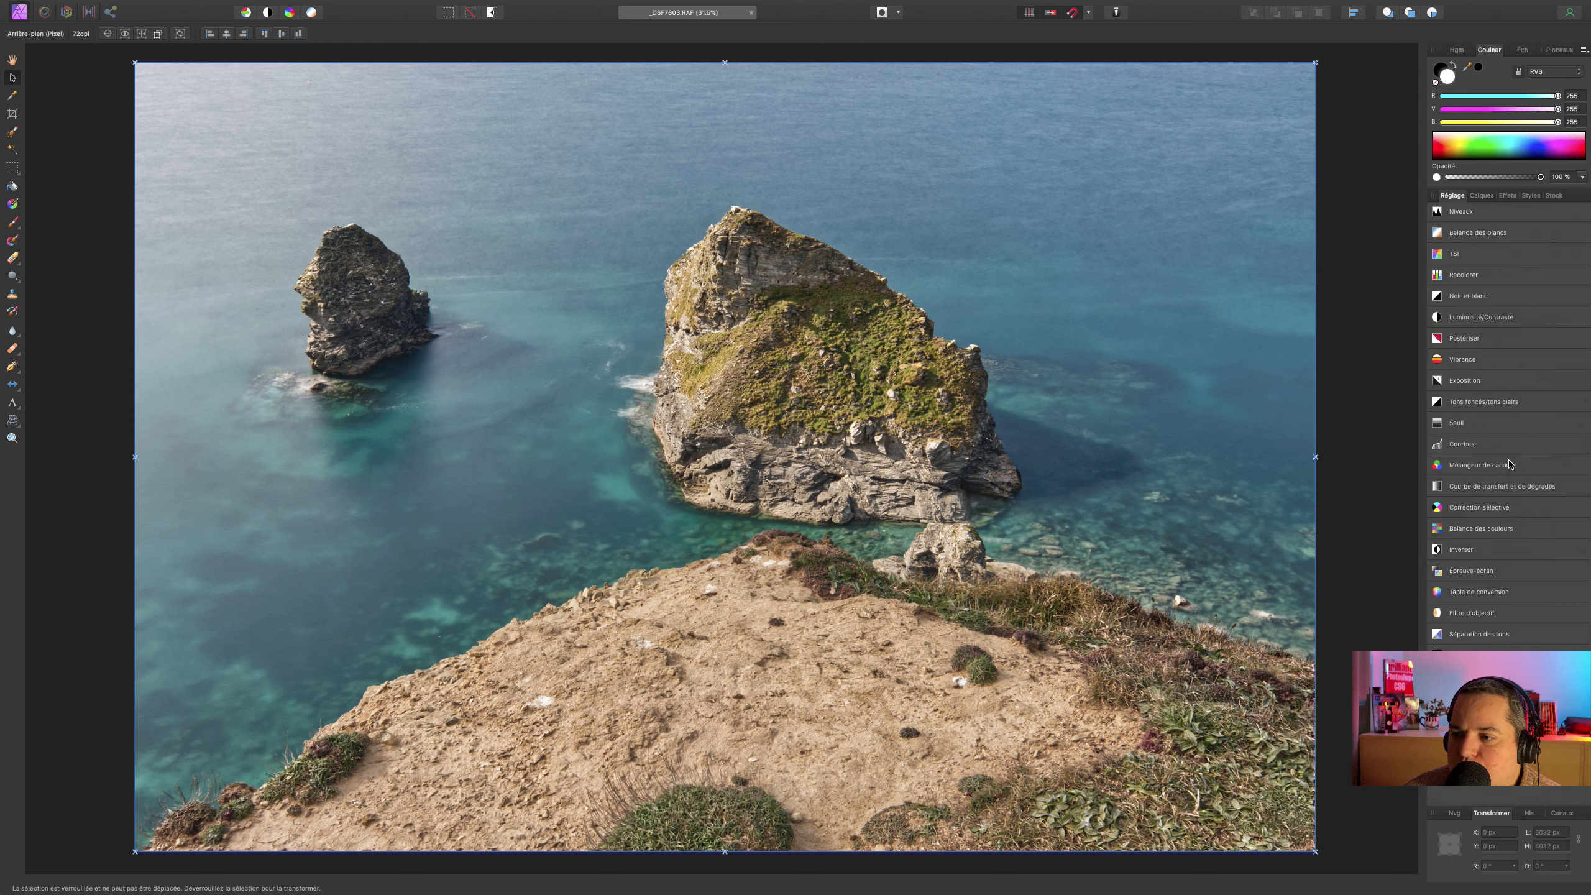
pyautogui.click(1485, 593)
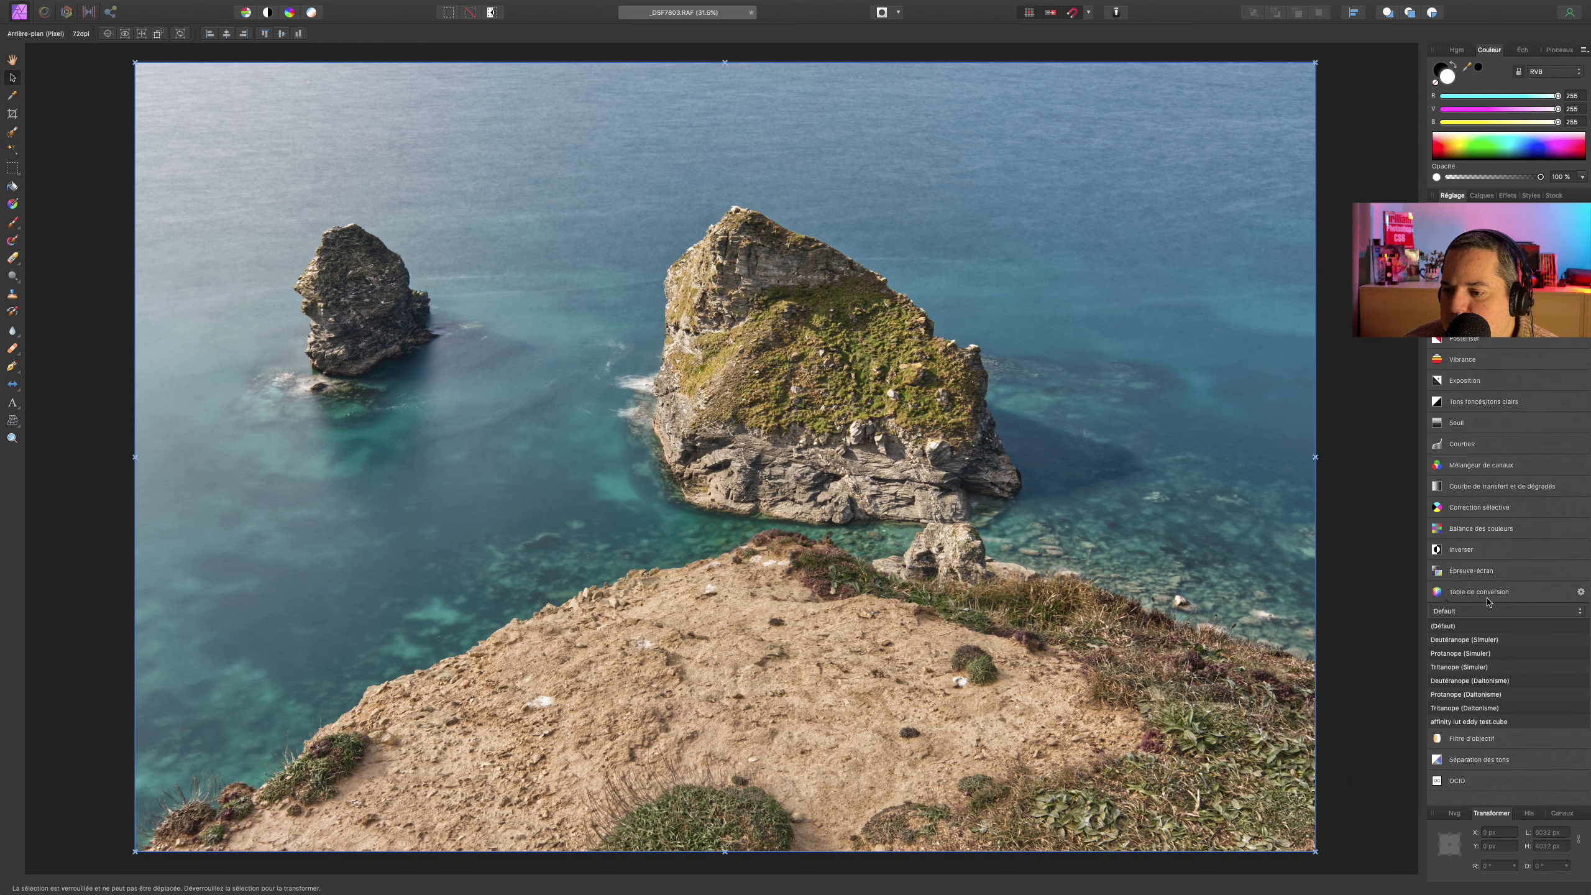
pyautogui.click(1582, 593)
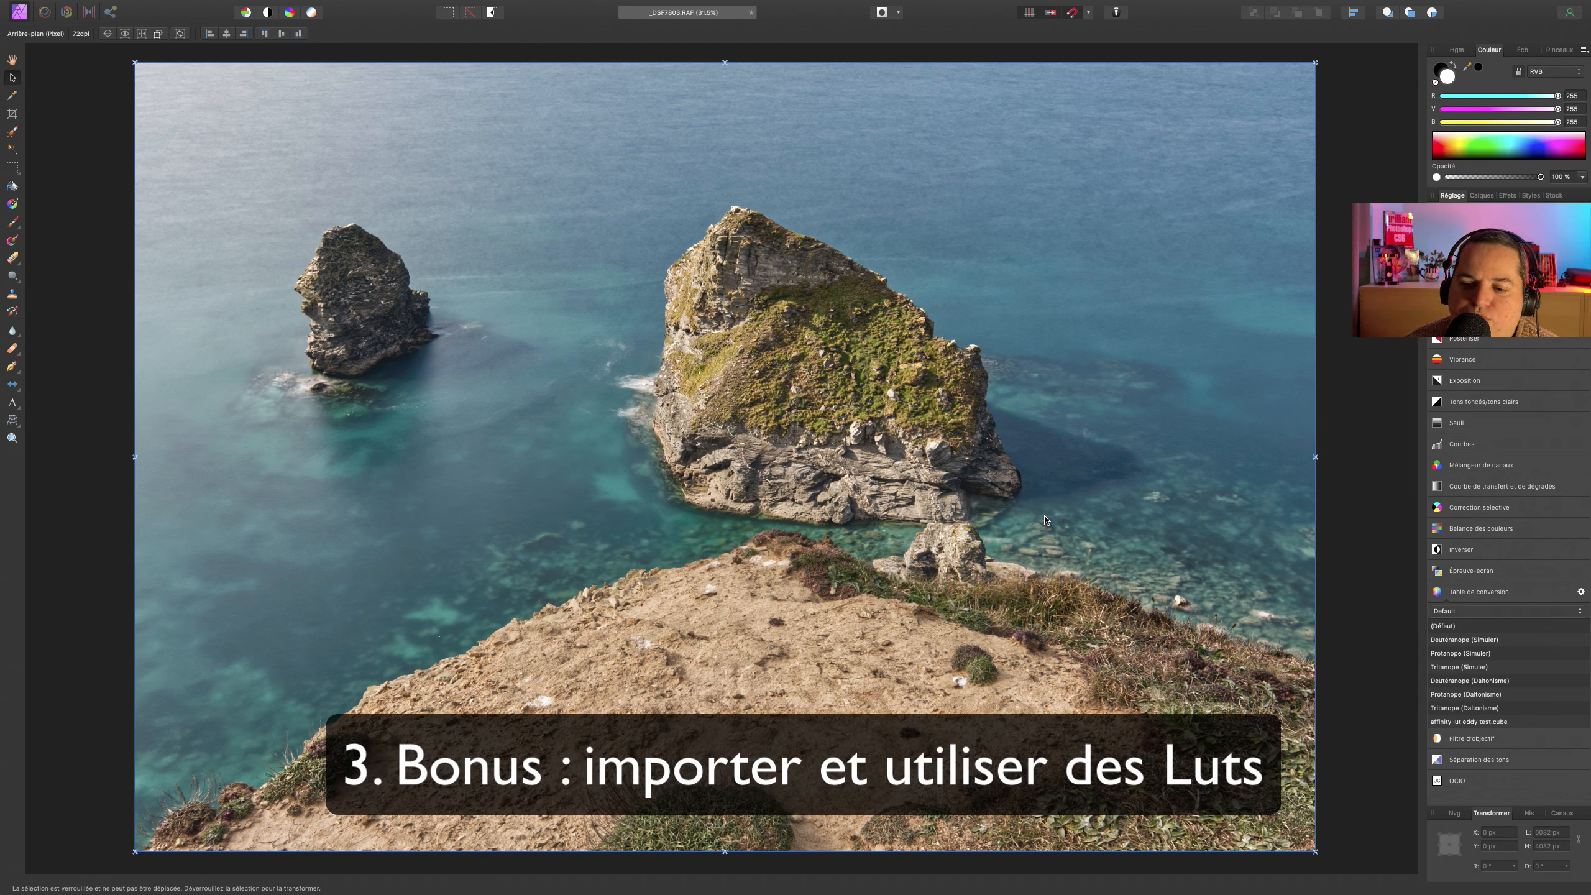
pyautogui.click(745, 94)
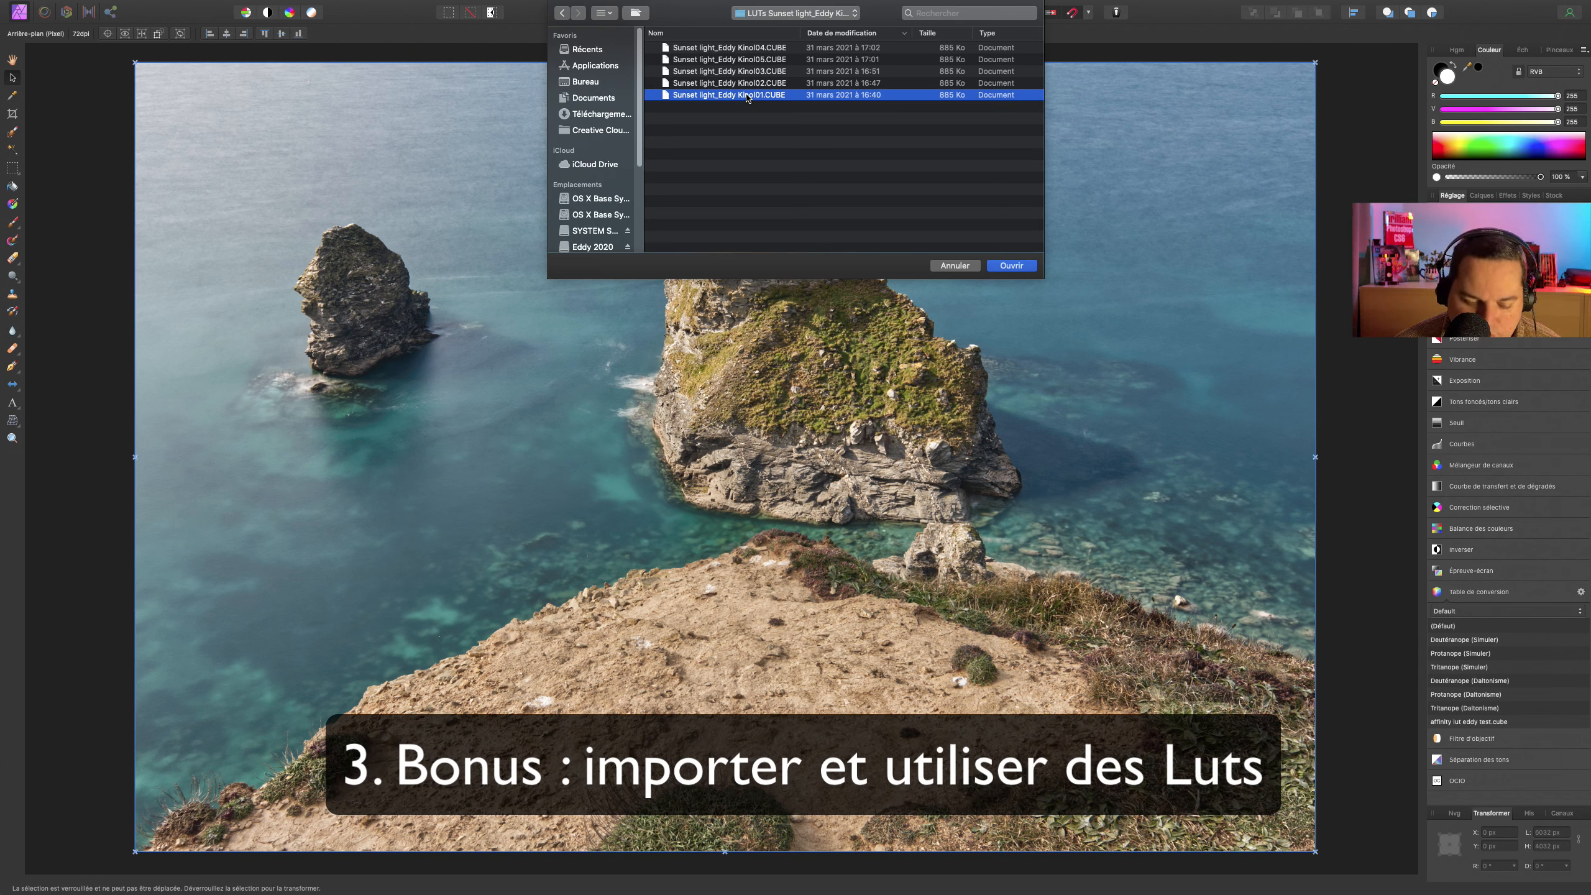
pyautogui.keyDown('shift'); pyautogui.click(759, 49); pyautogui.keyUp('shift')
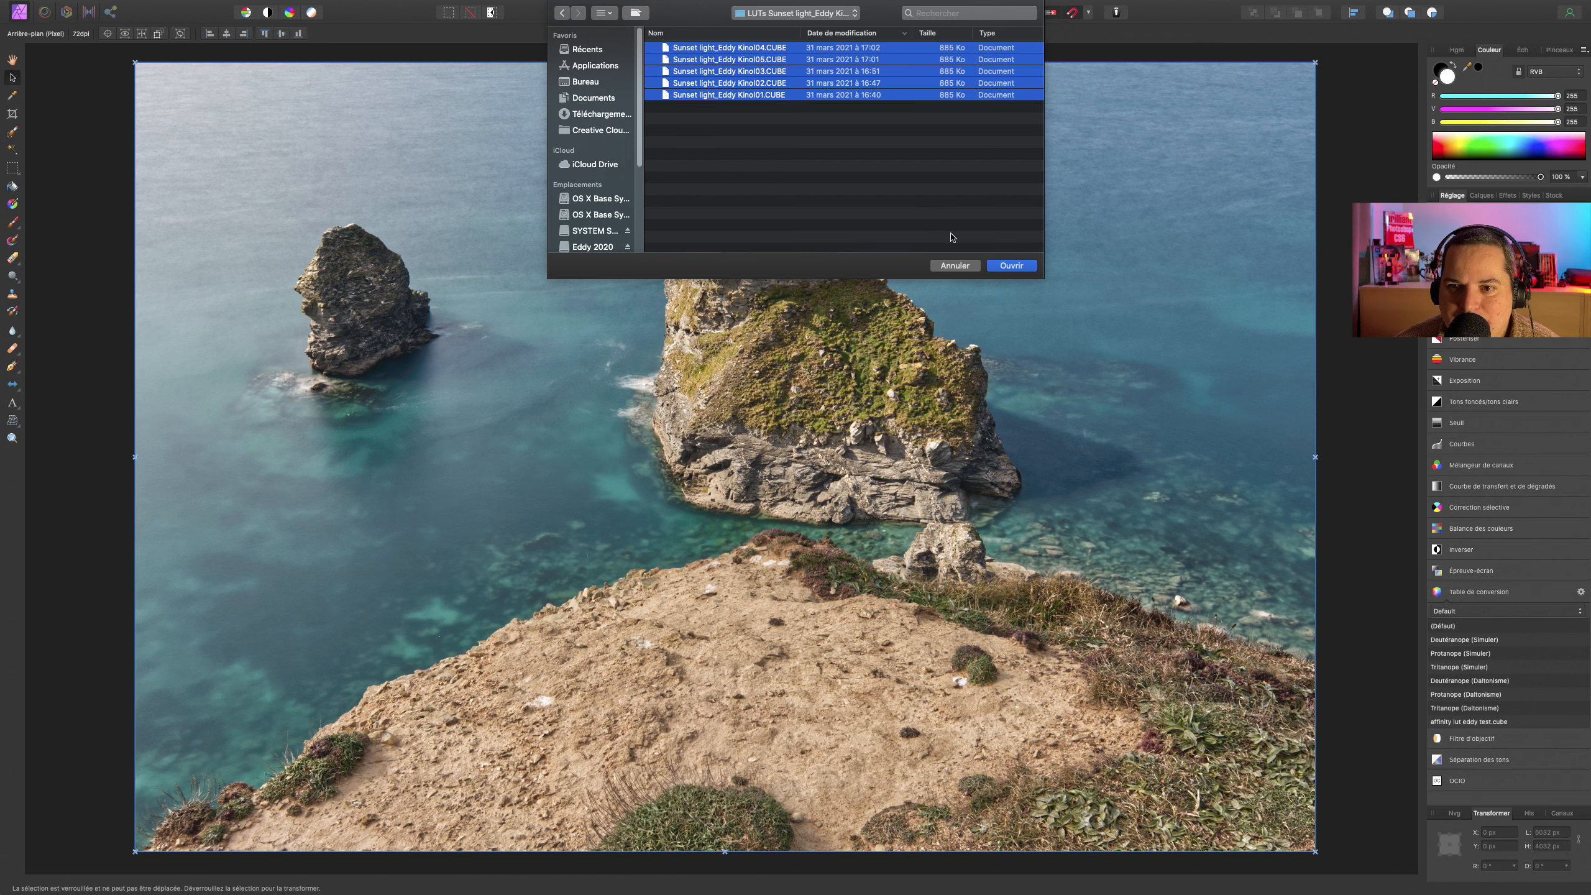
pyautogui.click(1011, 266)
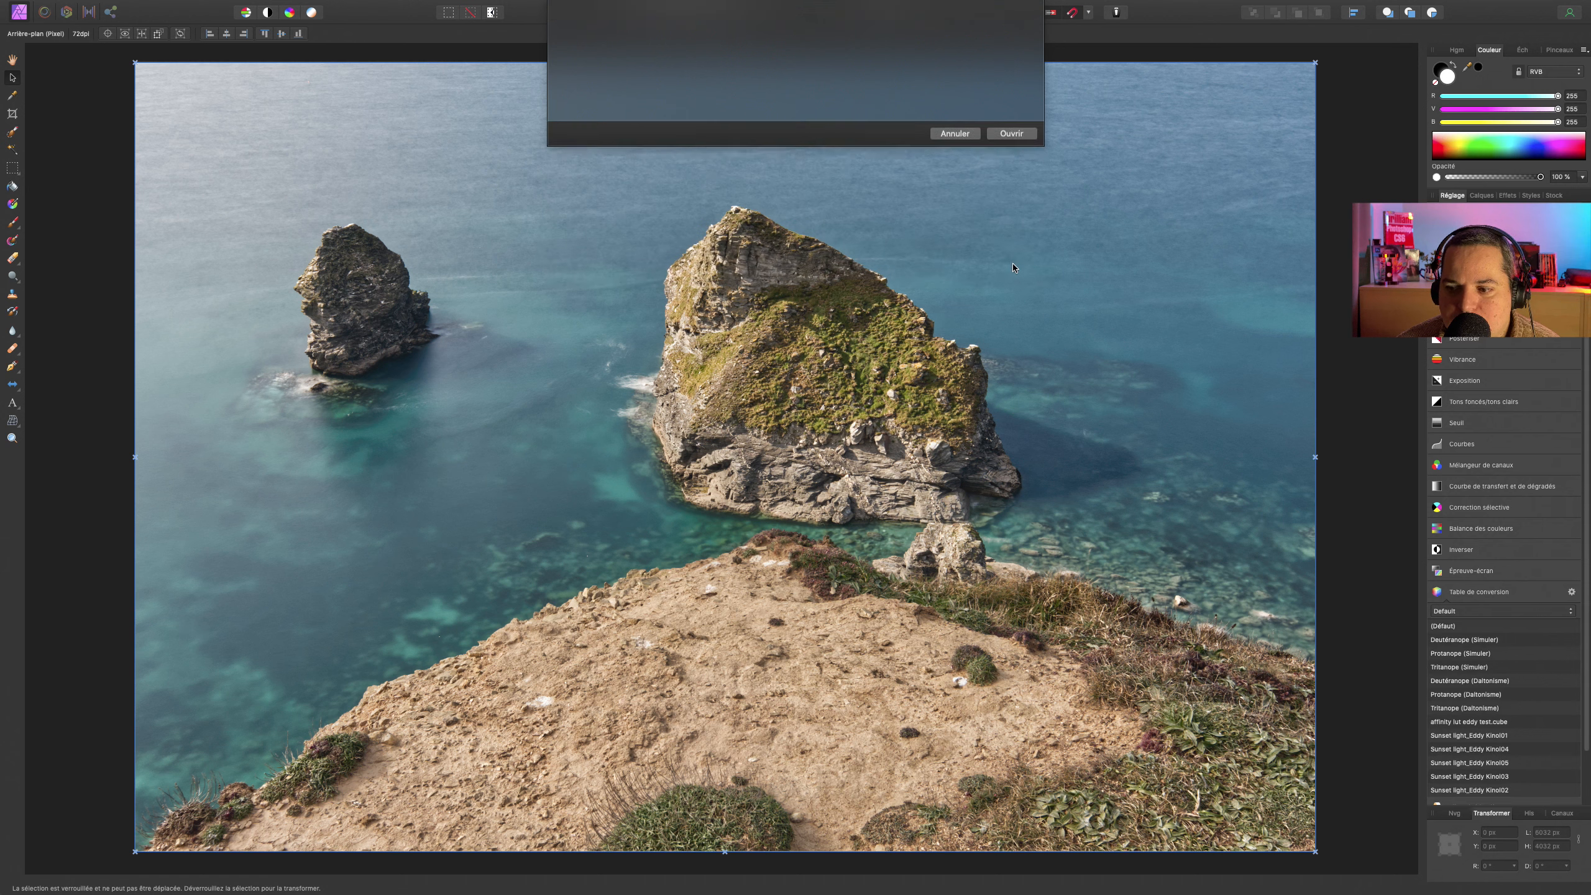
# - Add a Table de conversion adjustment with the Sunset light 01 LUT, and try the 04, 05 and 02 presets on it
pyautogui.click(1489, 737)
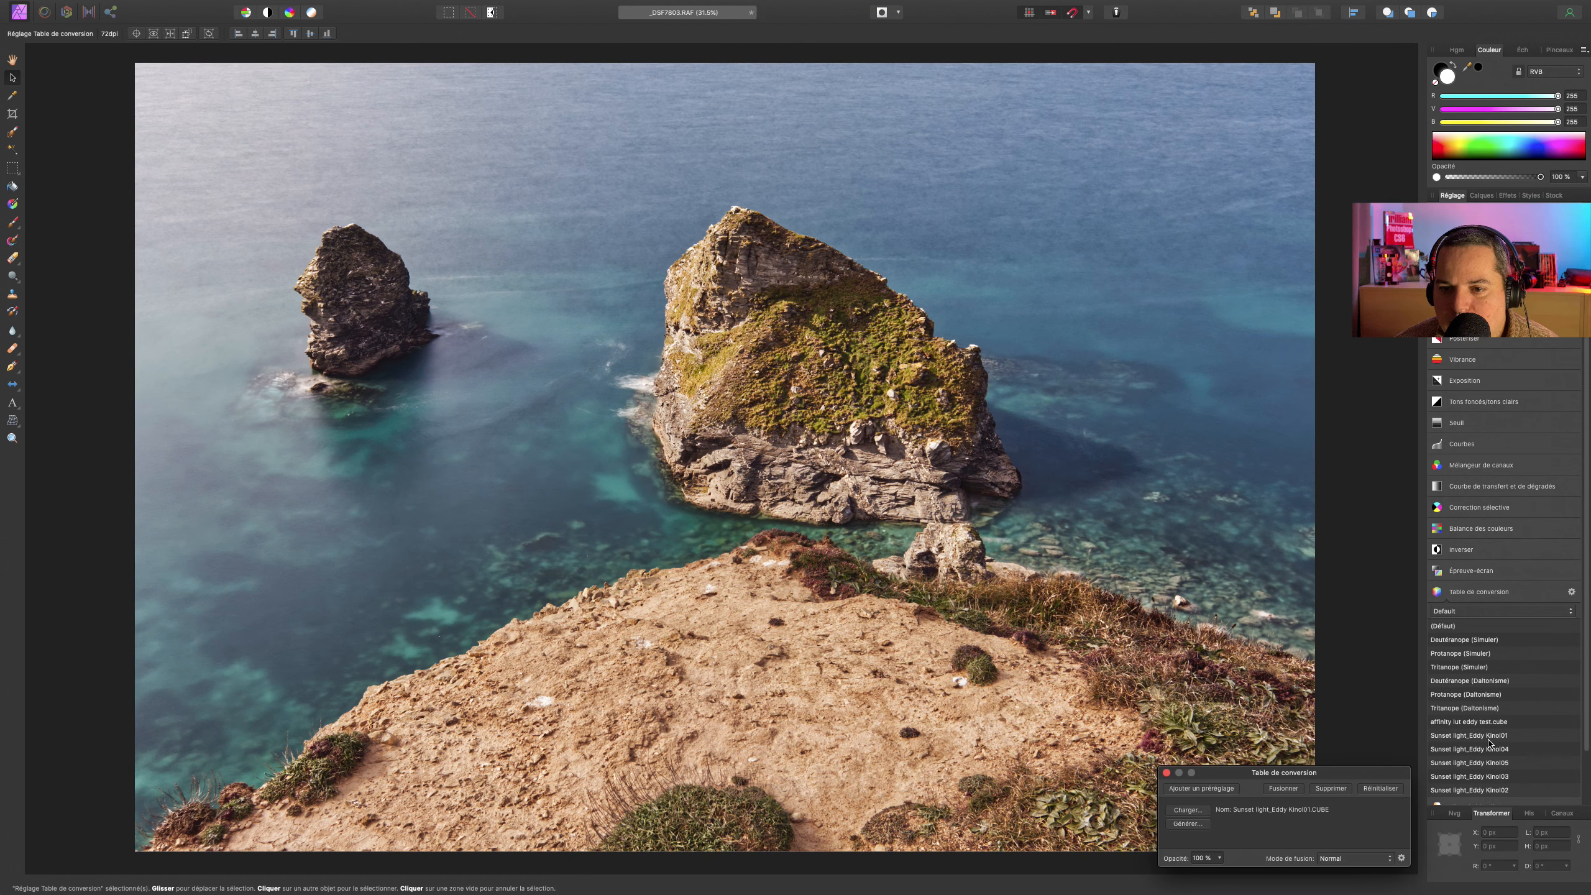
pyautogui.moveTo(1343, 773); pyautogui.dragTo(1195, 745)
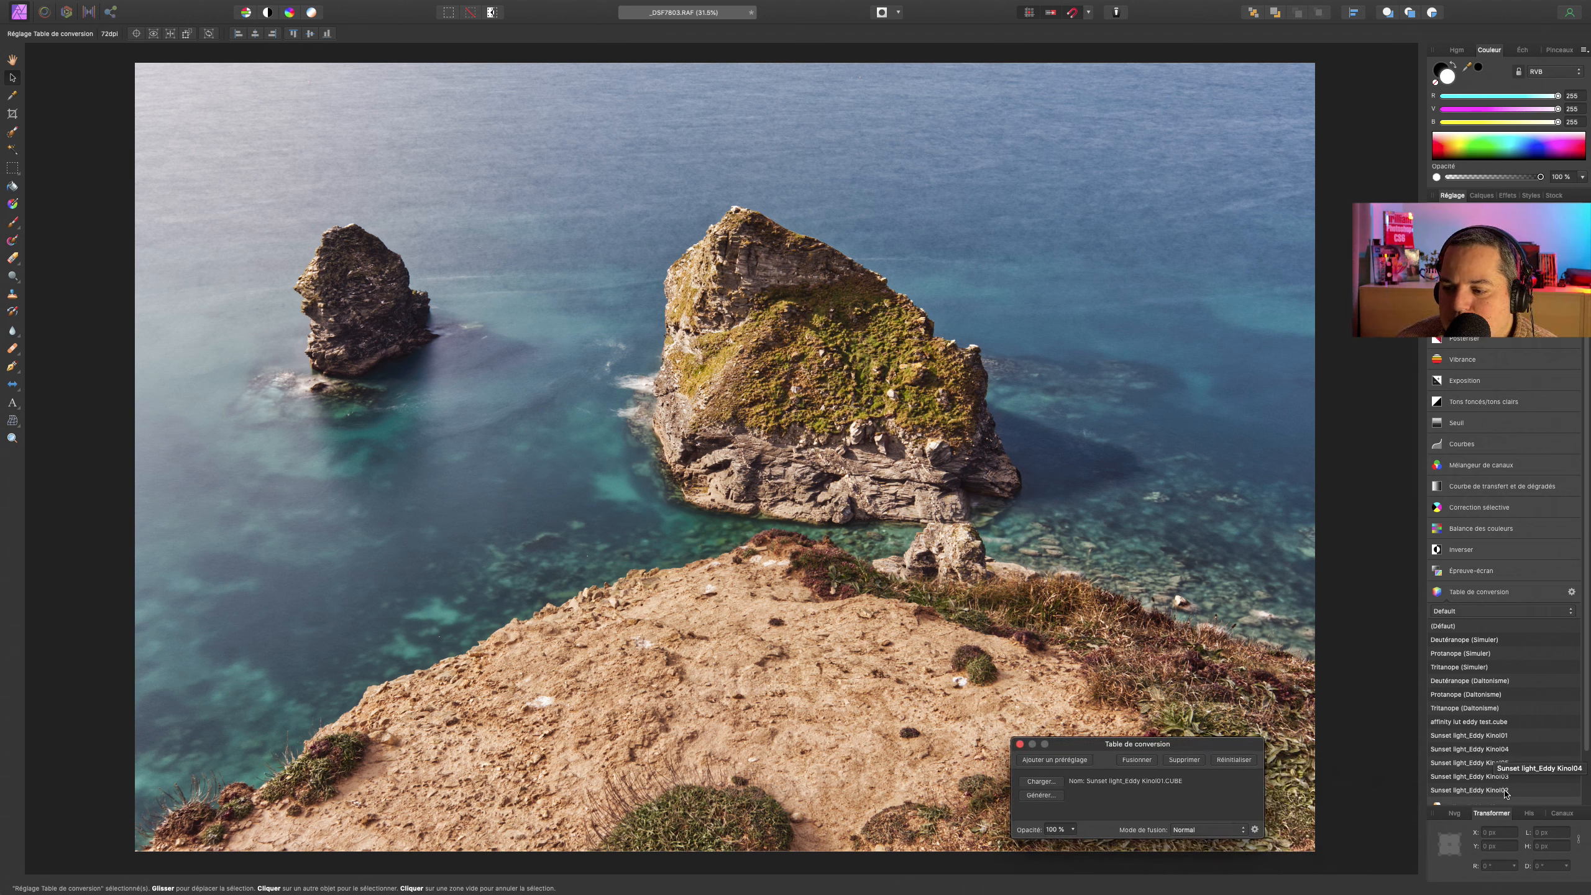
pyautogui.click(1501, 750)
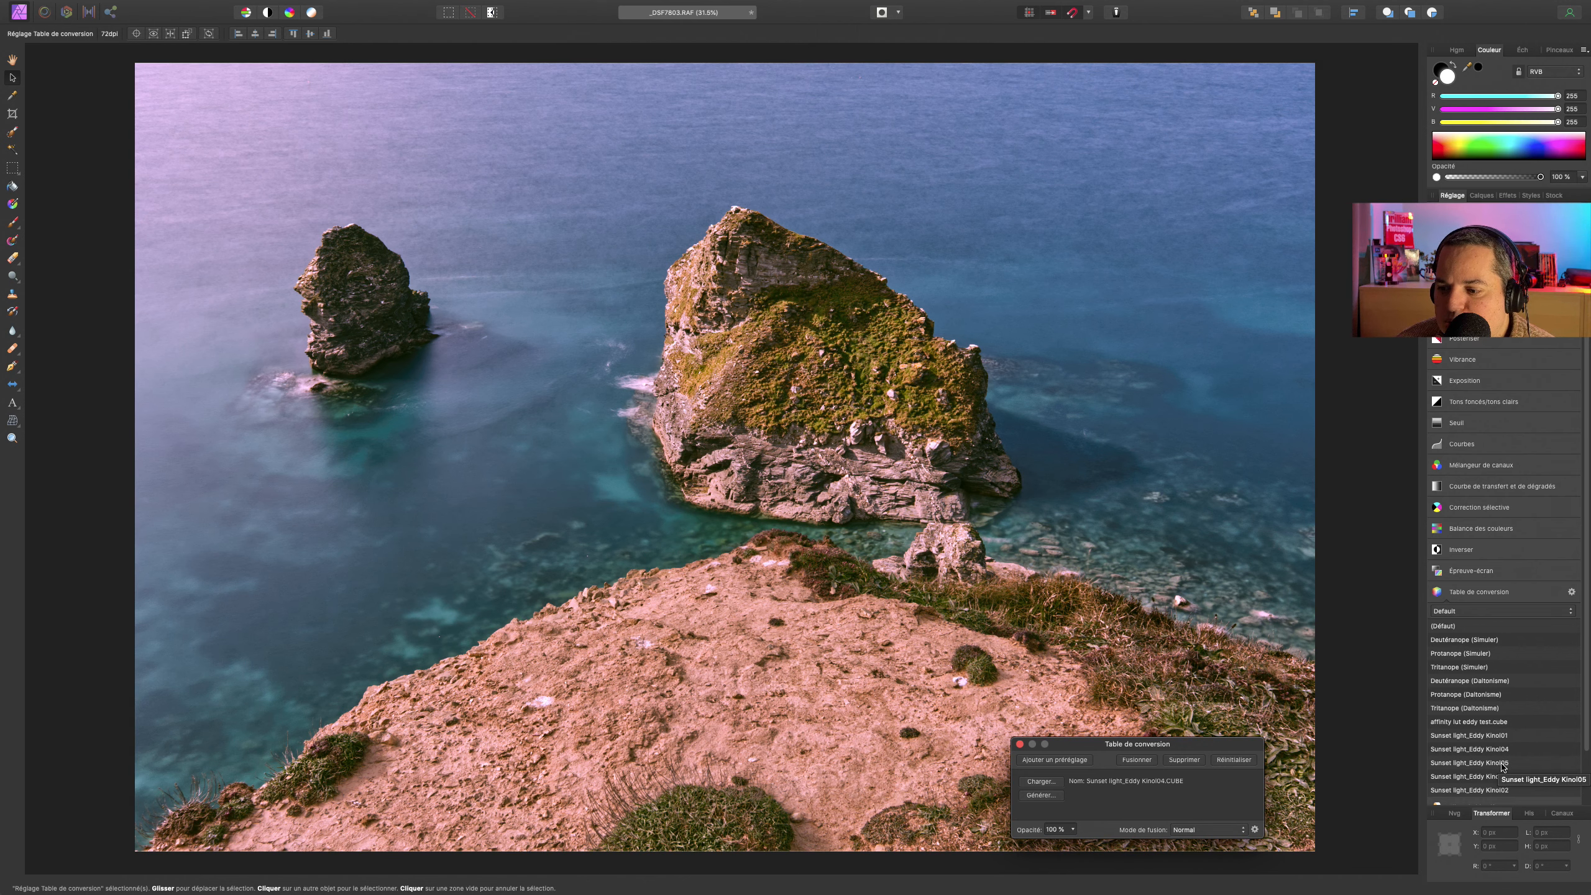
pyautogui.click(1502, 763)
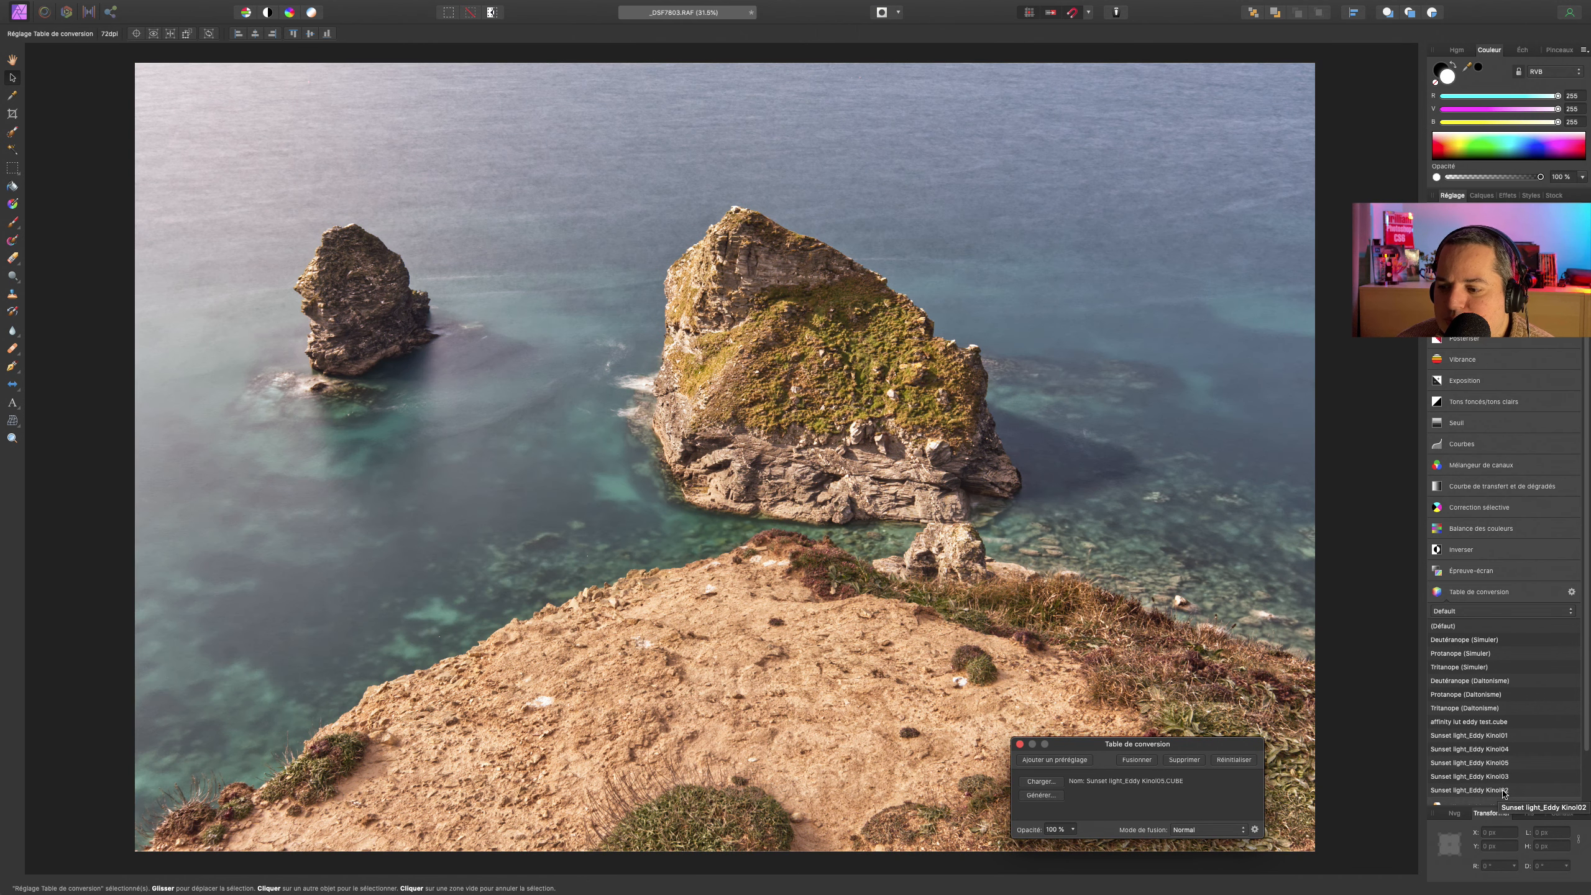
pyautogui.click(1504, 791)
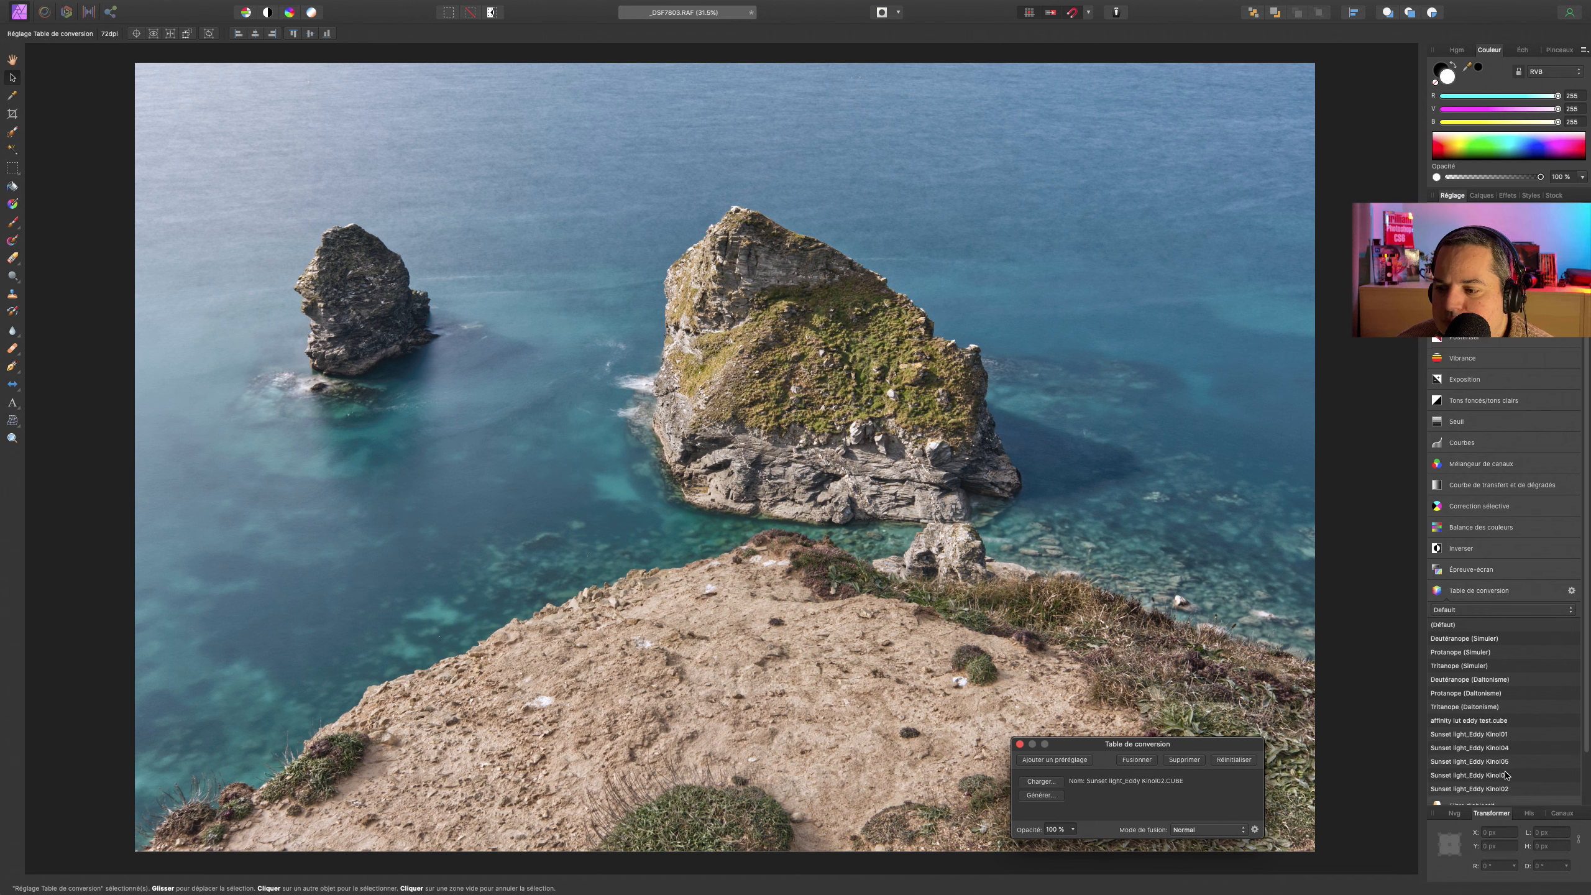
# - Compare the Sunset light 03, 04, 01, 05 and 02 LUT presets on the photo, ending on 02
pyautogui.scroll(-2, 1505, 776)
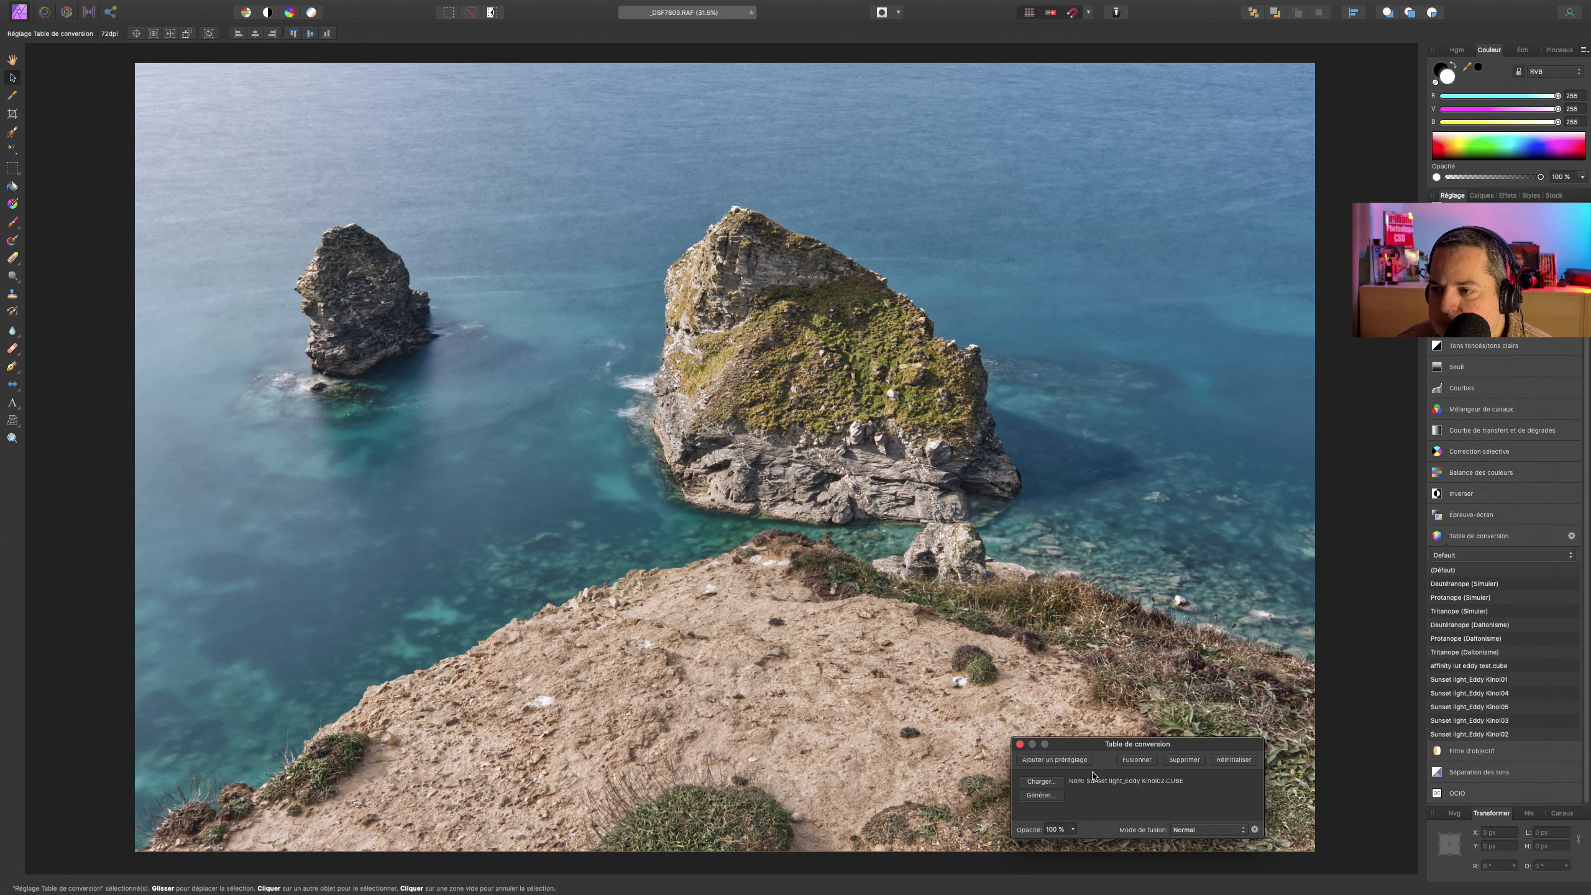
pyautogui.click(1466, 722)
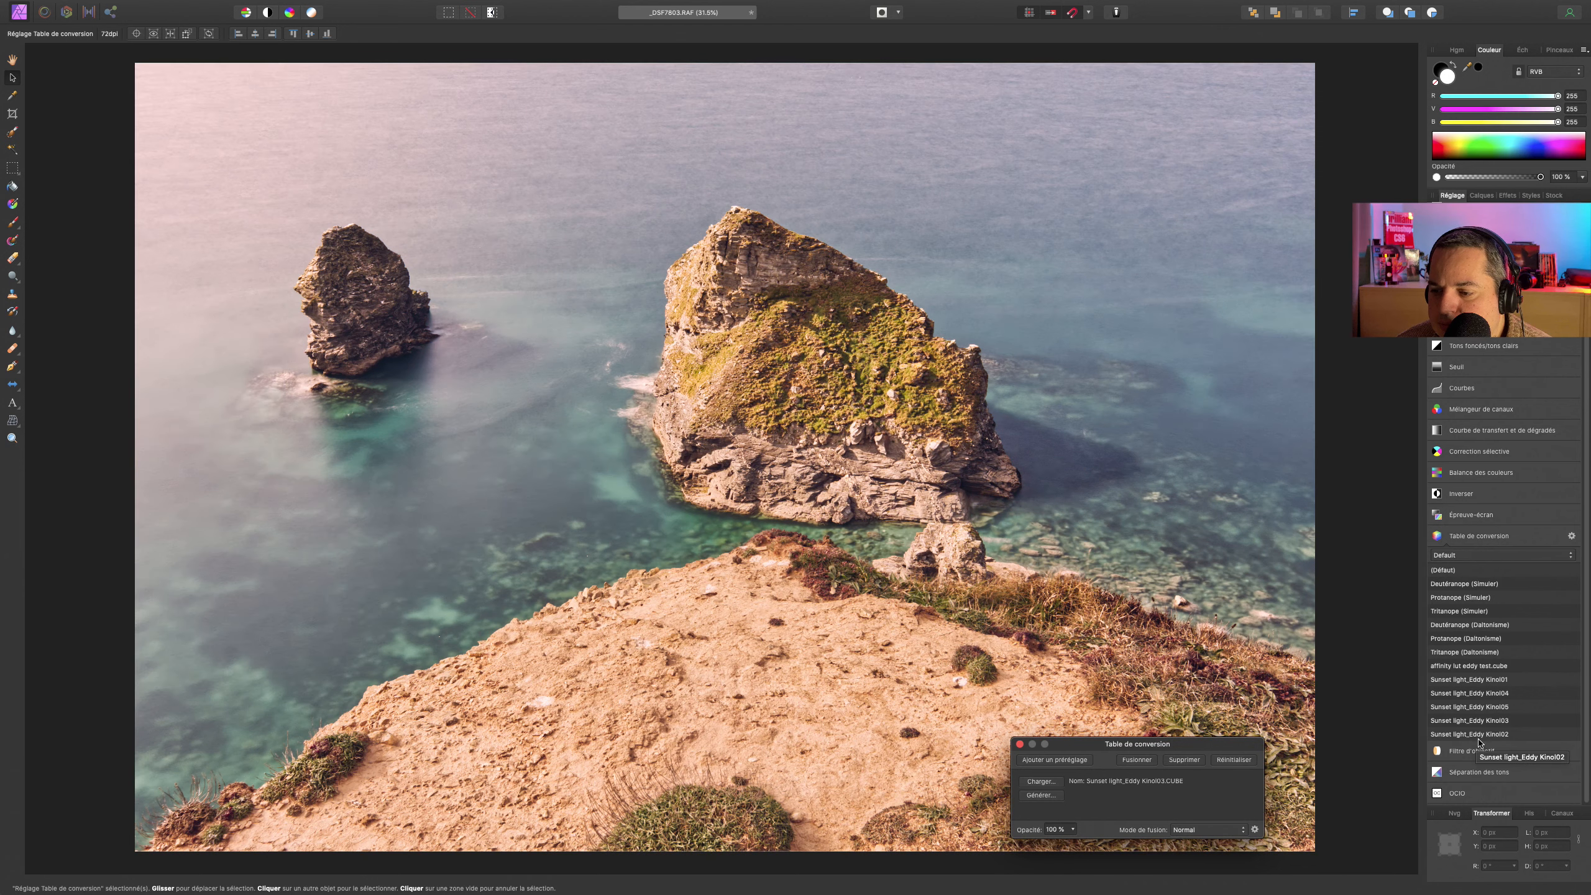
pyautogui.click(1480, 734)
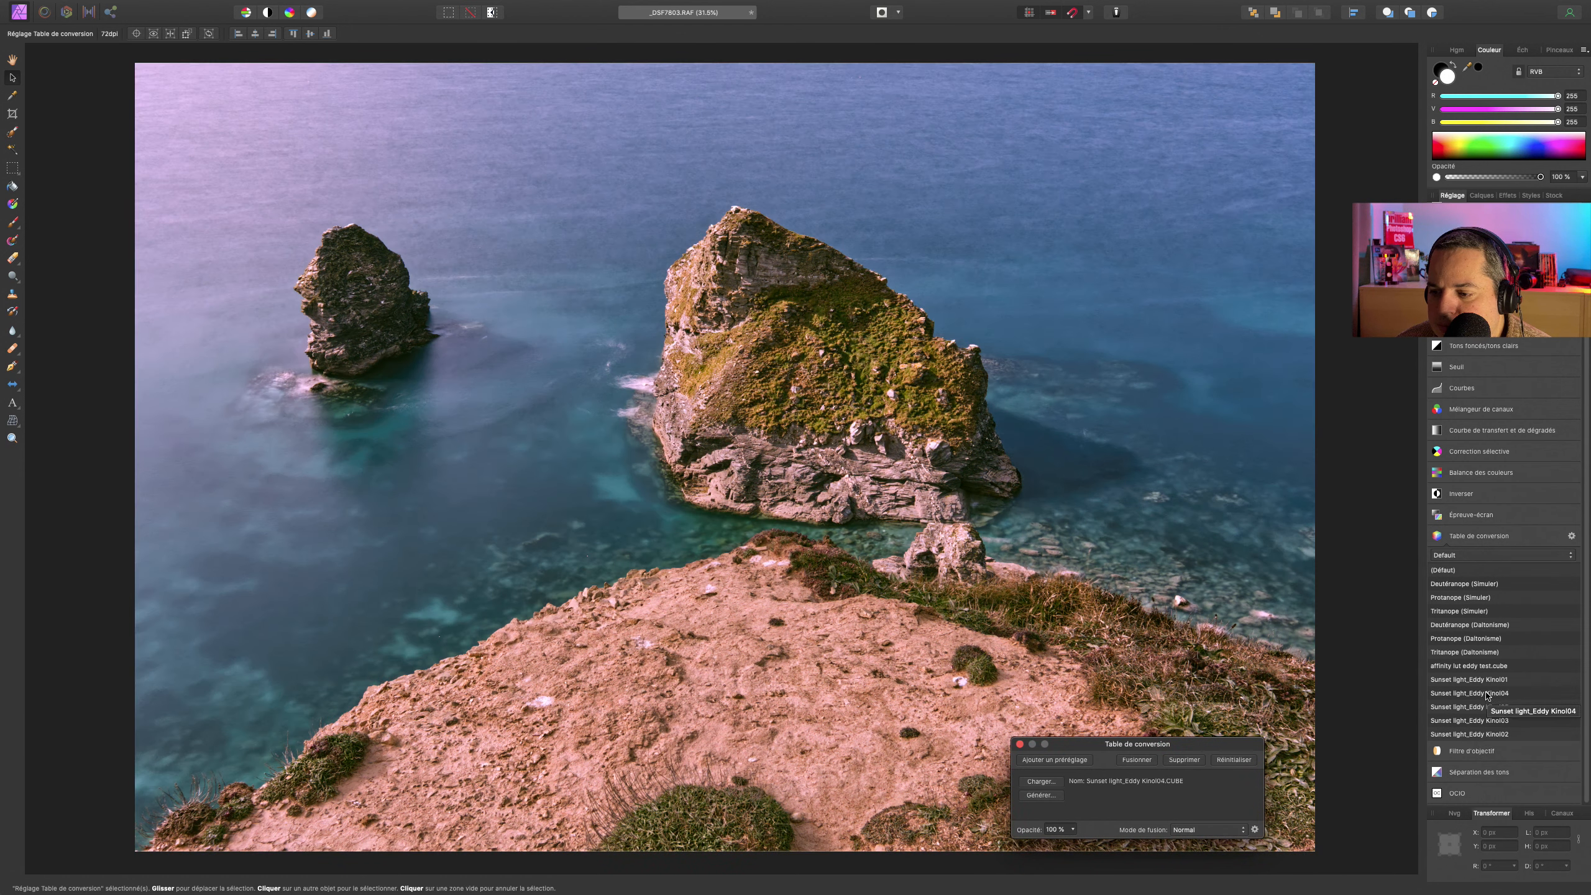
pyautogui.click(1483, 682)
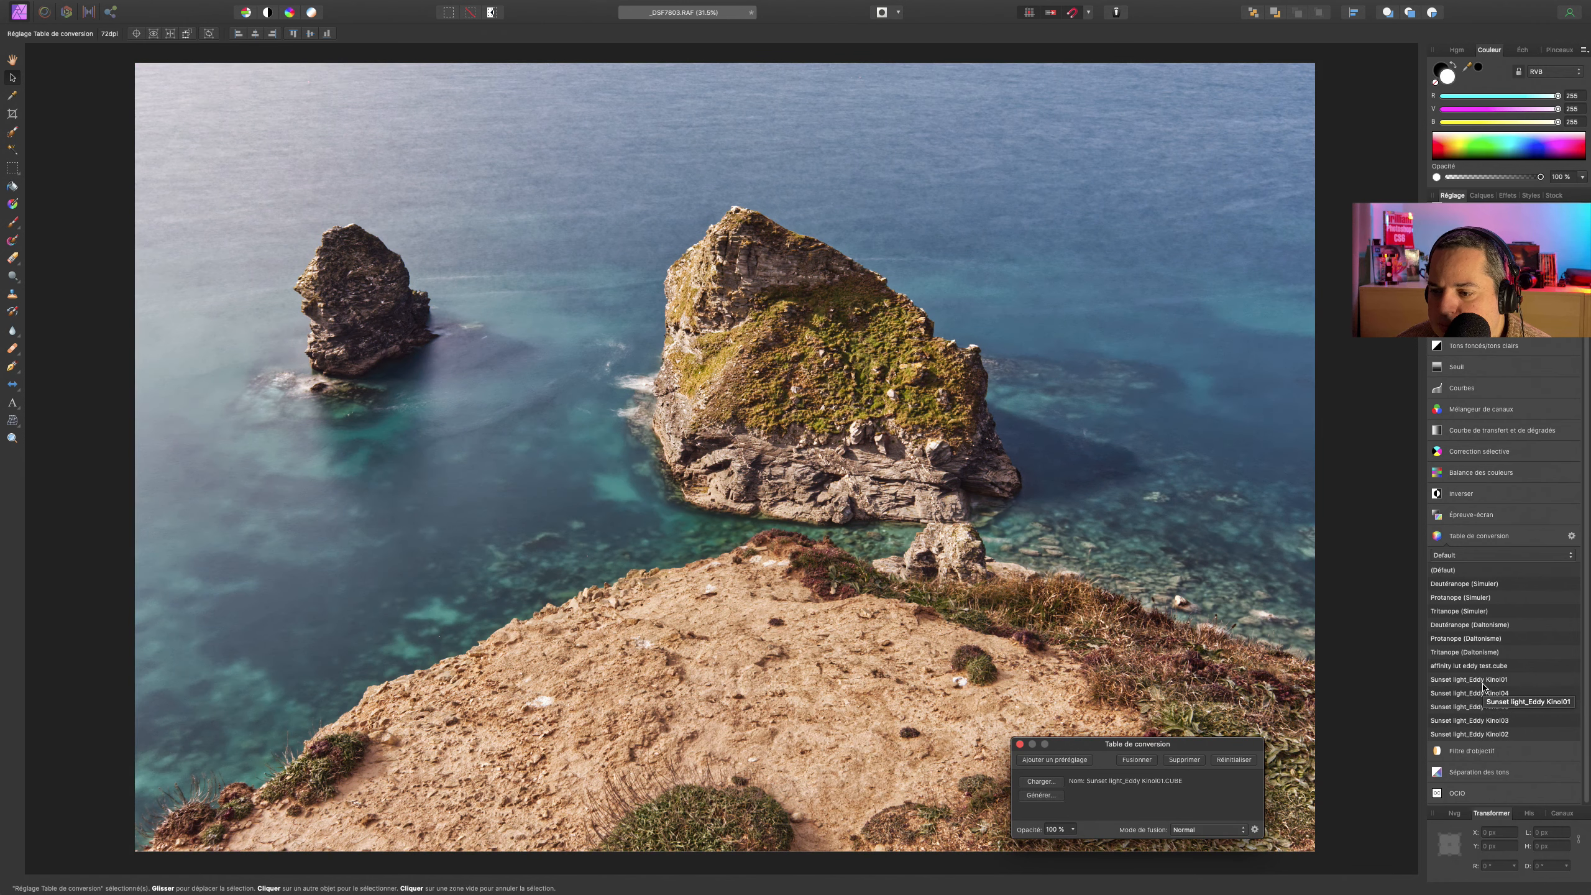
pyautogui.click(1458, 707)
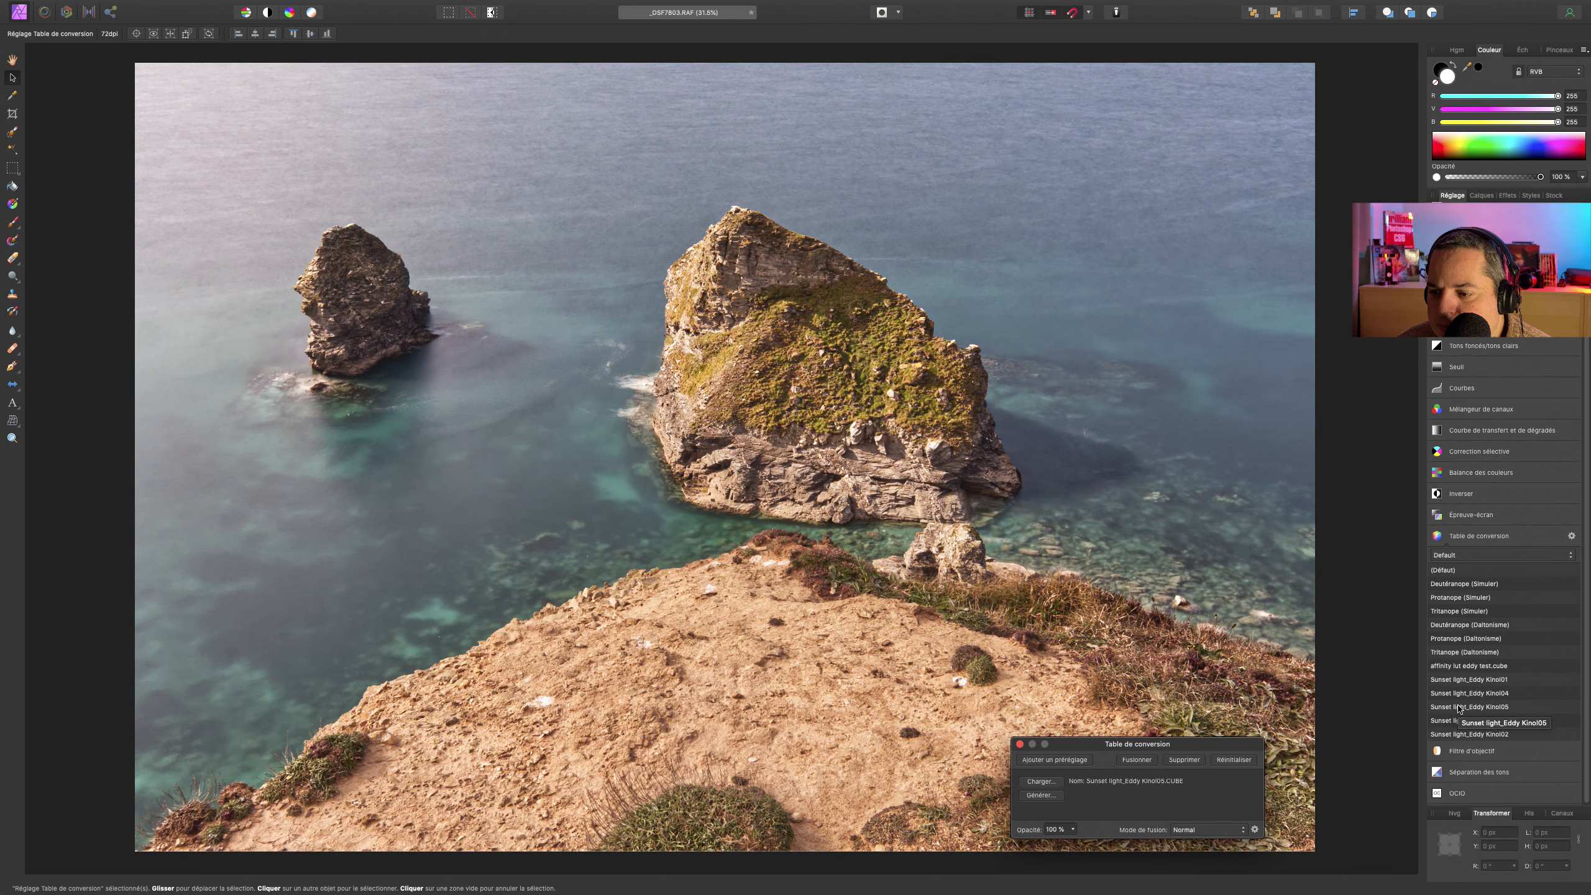
pyautogui.click(1452, 723)
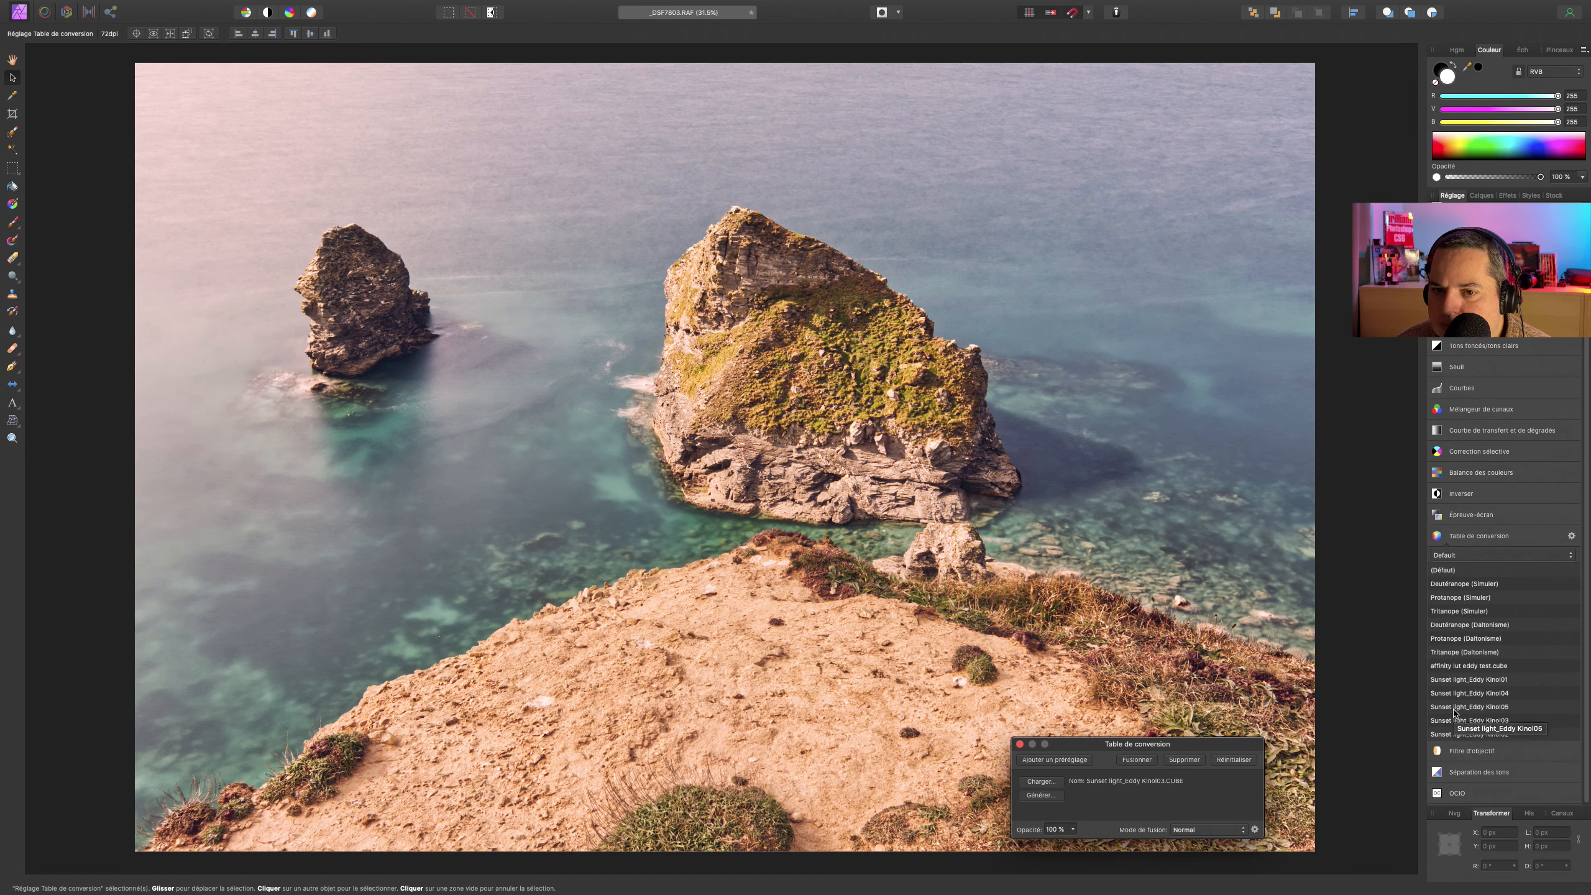
pyautogui.click(1456, 711)
pyautogui.click(1457, 724)
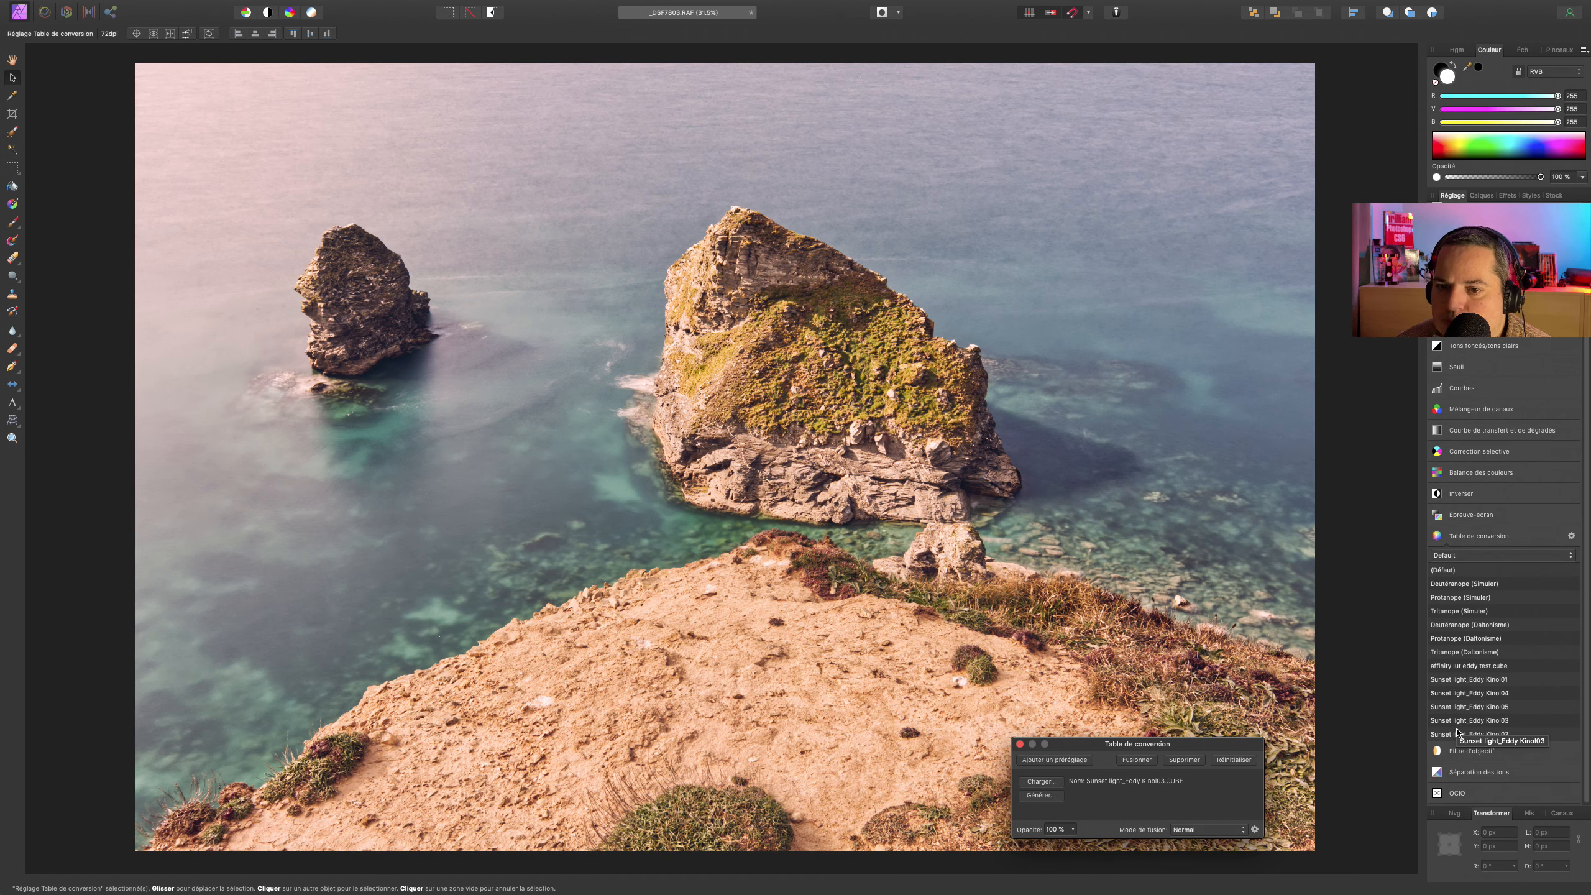
pyautogui.click(1454, 735)
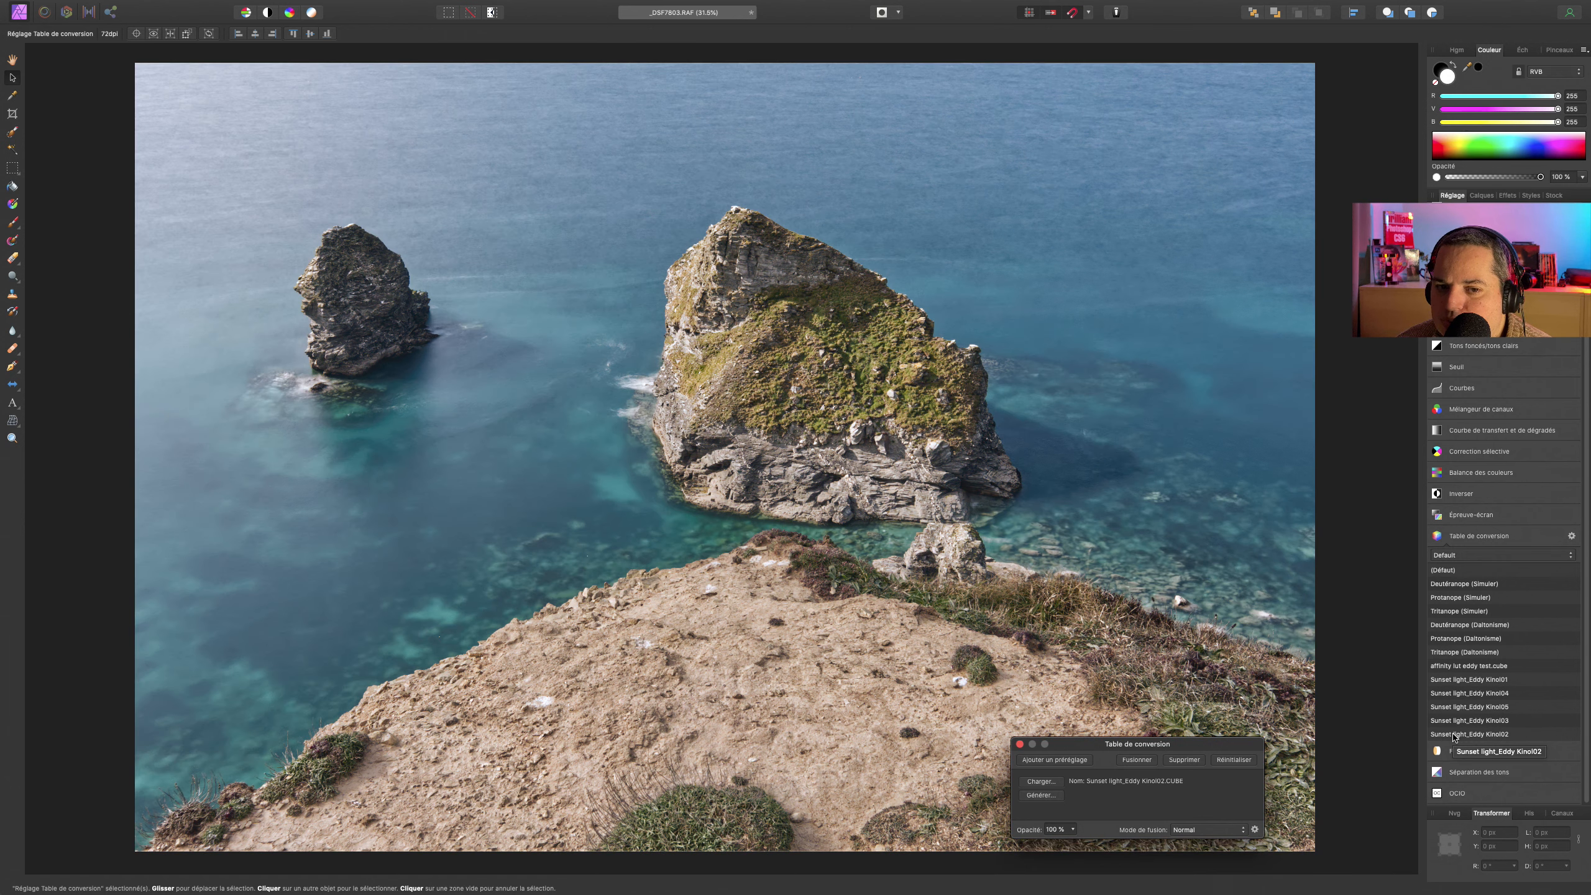
# - Switch the Table de conversion adjustment to the Sunset light 04 LUT and lower its opacity to about 86 %
pyautogui.click(1483, 196)
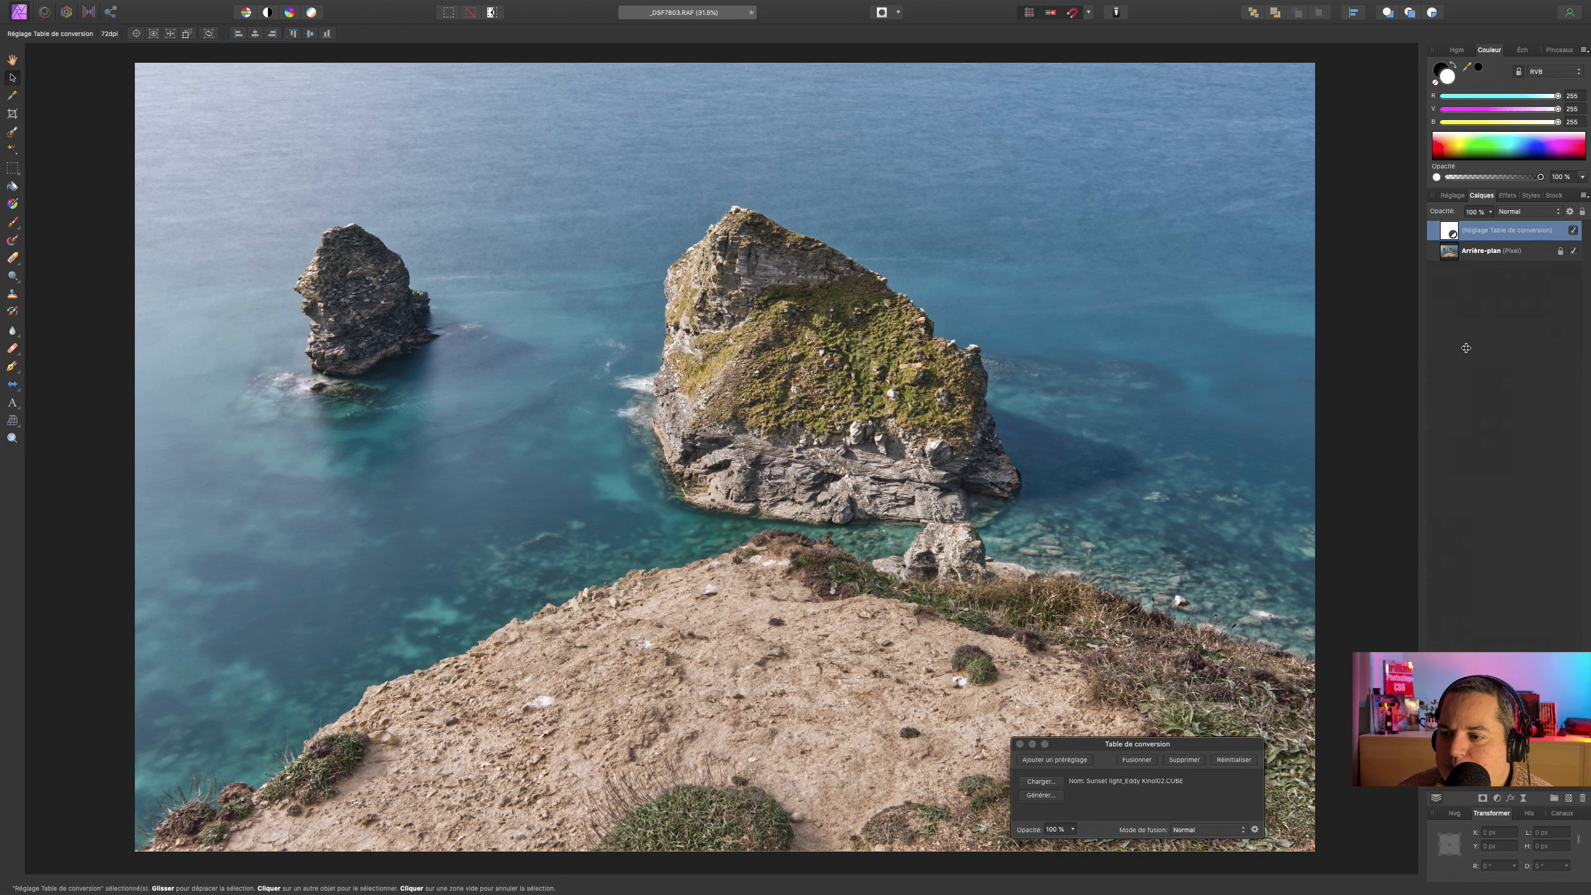
pyautogui.click(1456, 197)
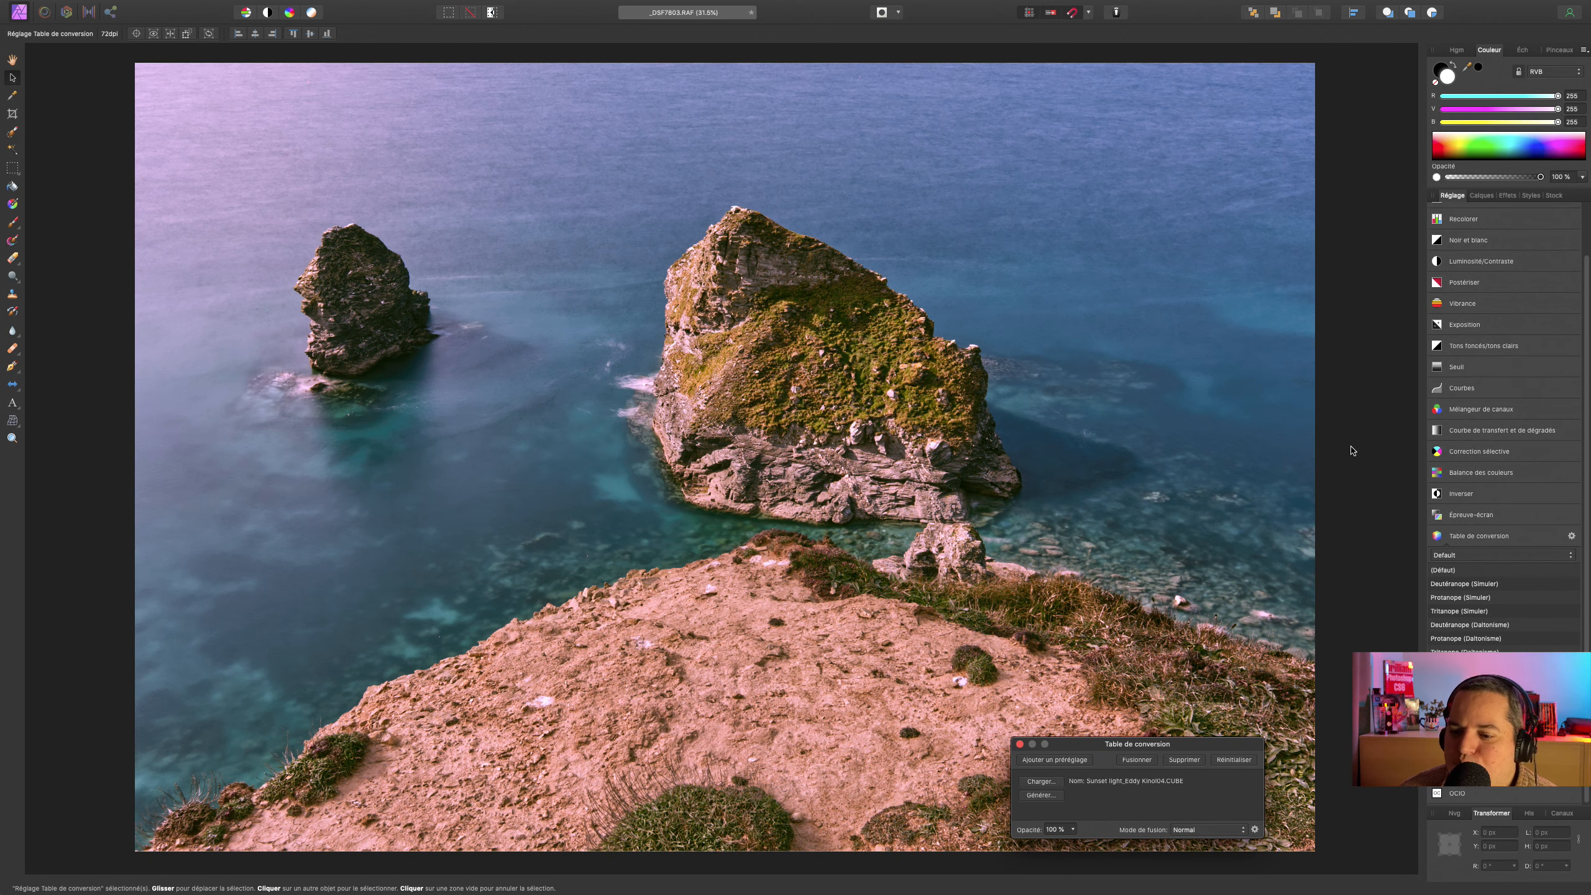
pyautogui.click(1075, 830)
pyautogui.moveTo(1075, 846)
pyautogui.mouseDown()
pyautogui.moveTo(965, 843)
pyautogui.moveTo(1058, 842)
pyautogui.mouseUp()
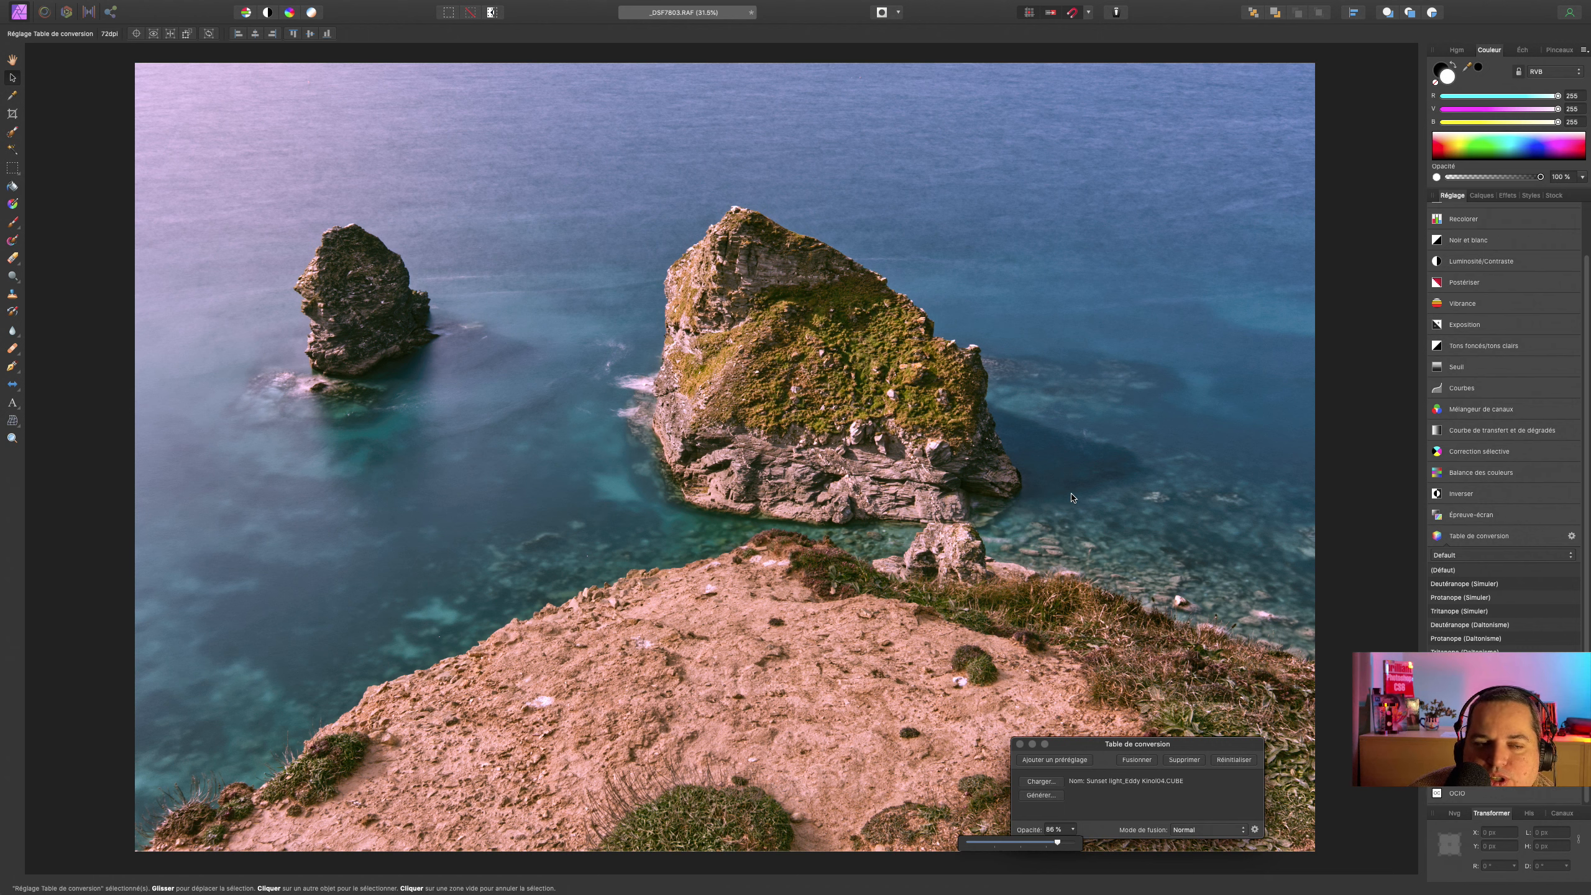
# - Activate the Selection Brush tool (Pinceau de sélection)
pyautogui.click(12, 132)
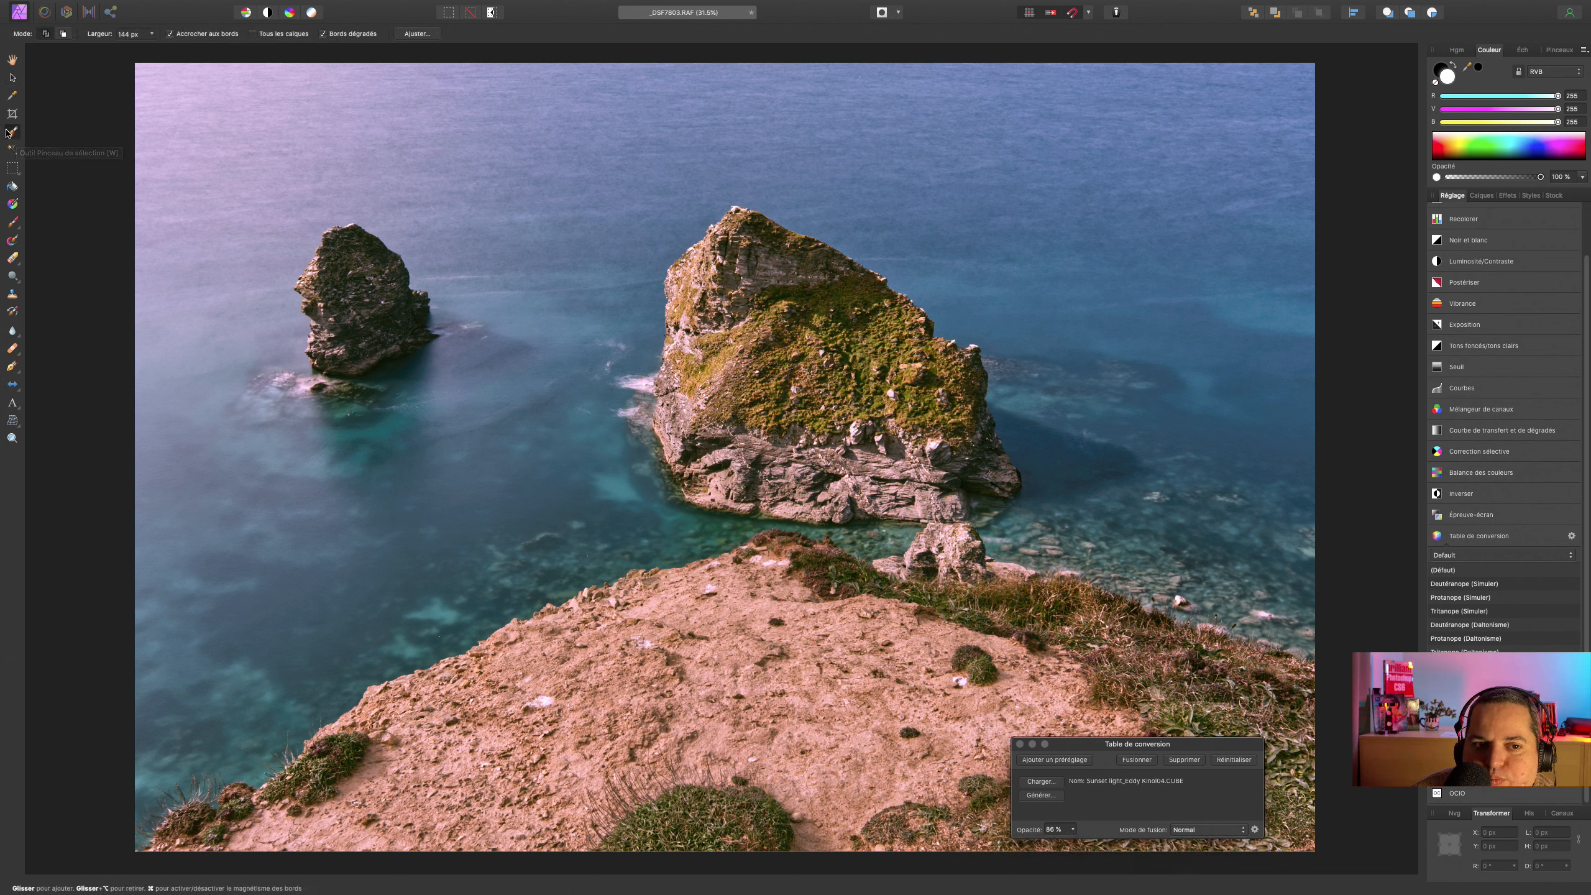